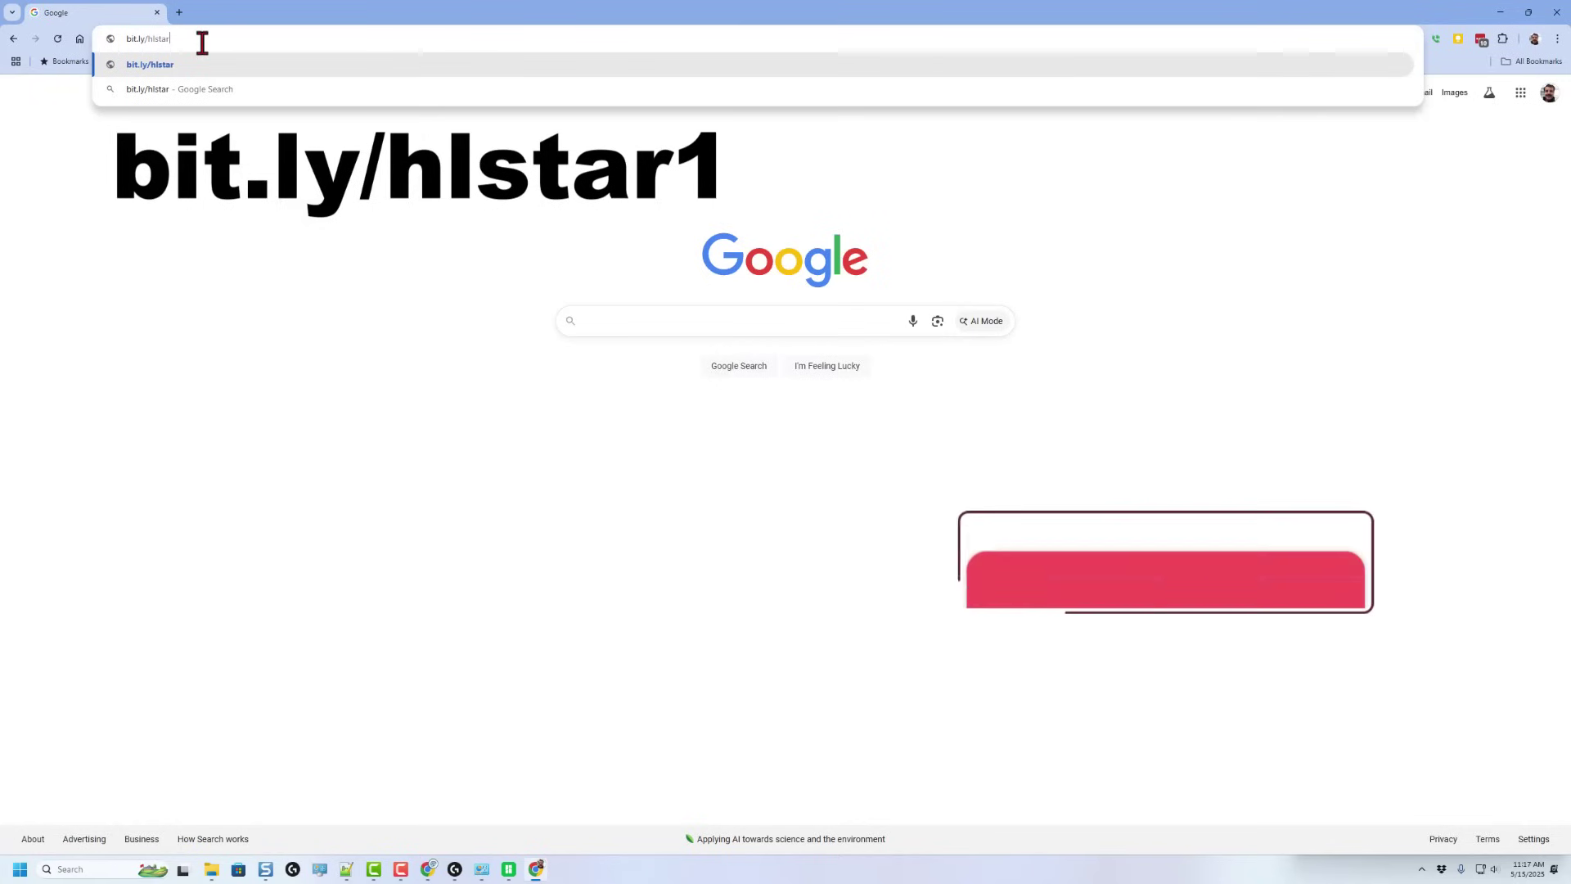
# - Open the web address bit.ly/hlstar1
pyautogui.write('1')
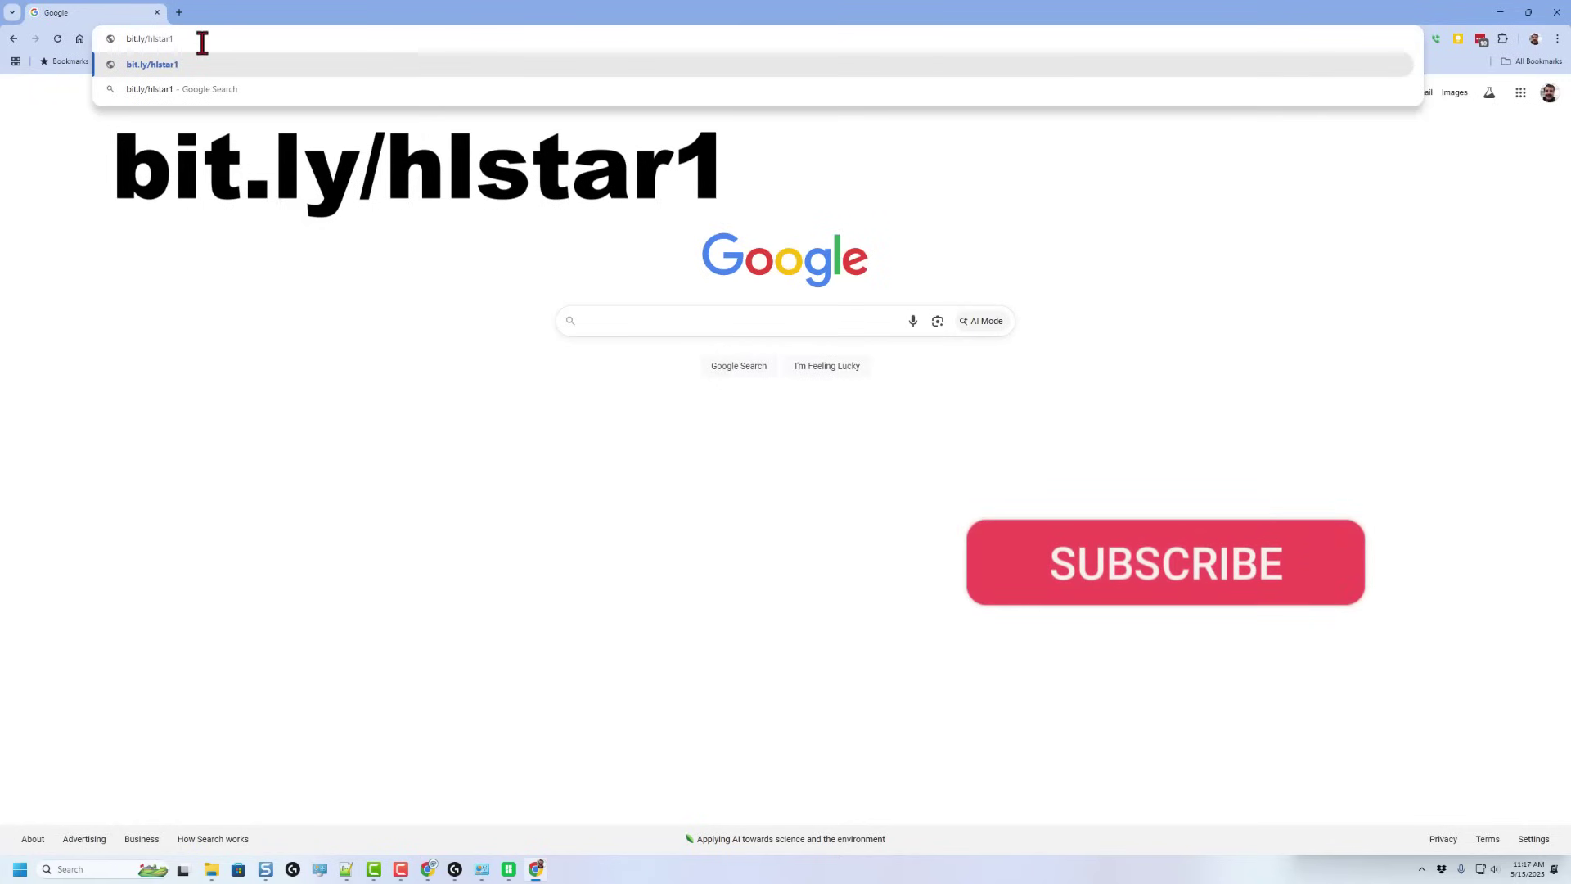
pyautogui.press('Return')
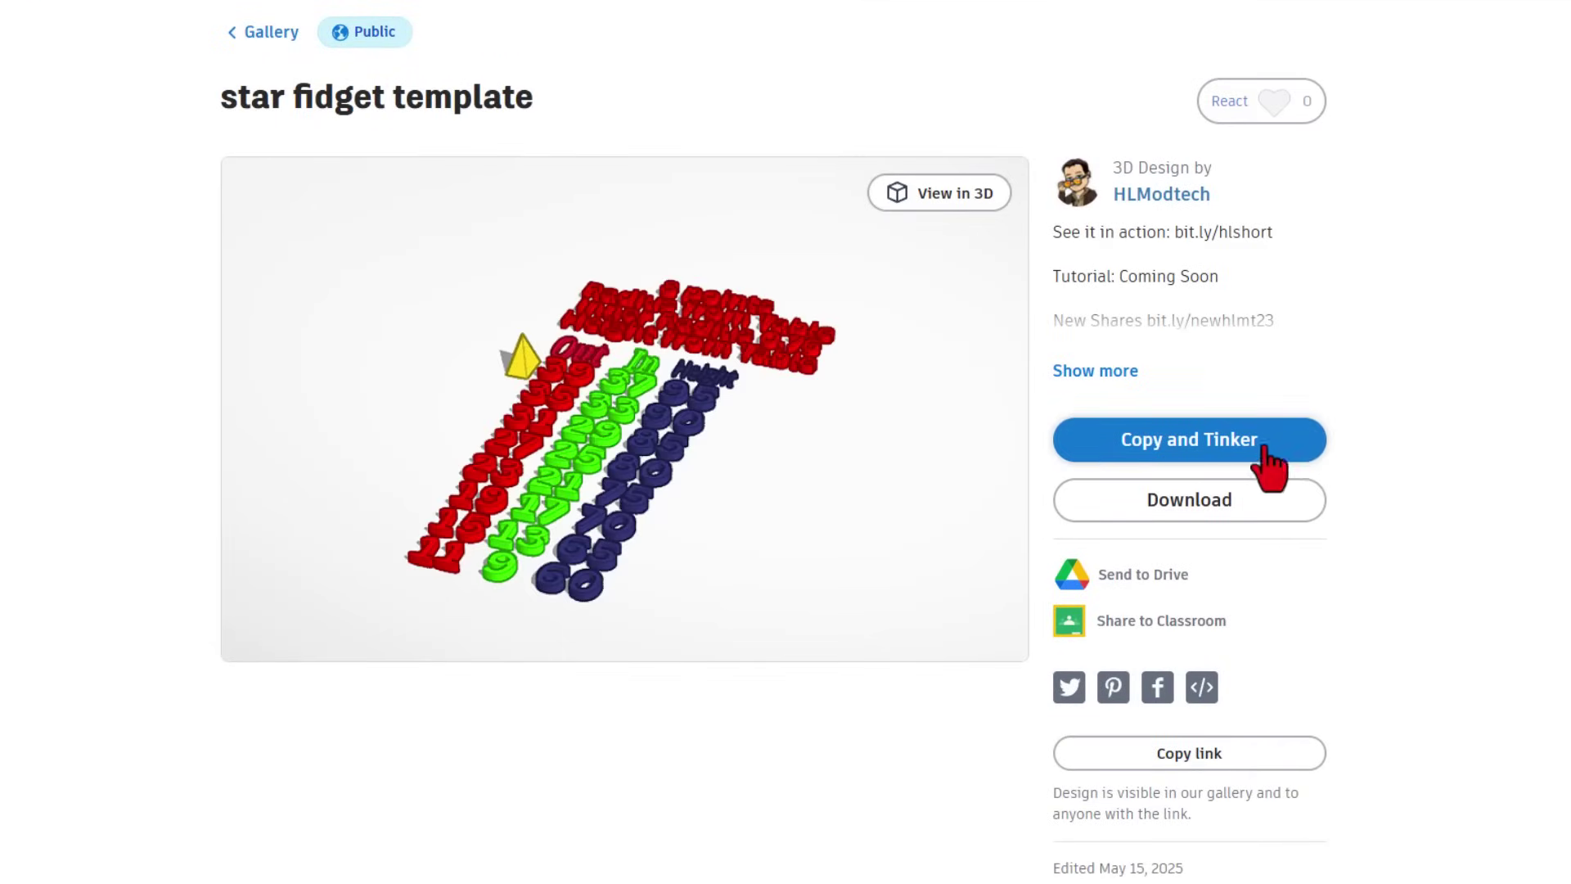
# - Give the star fidget template a WOW! reaction and copy the design for editing
pyautogui.click(1296, 96)
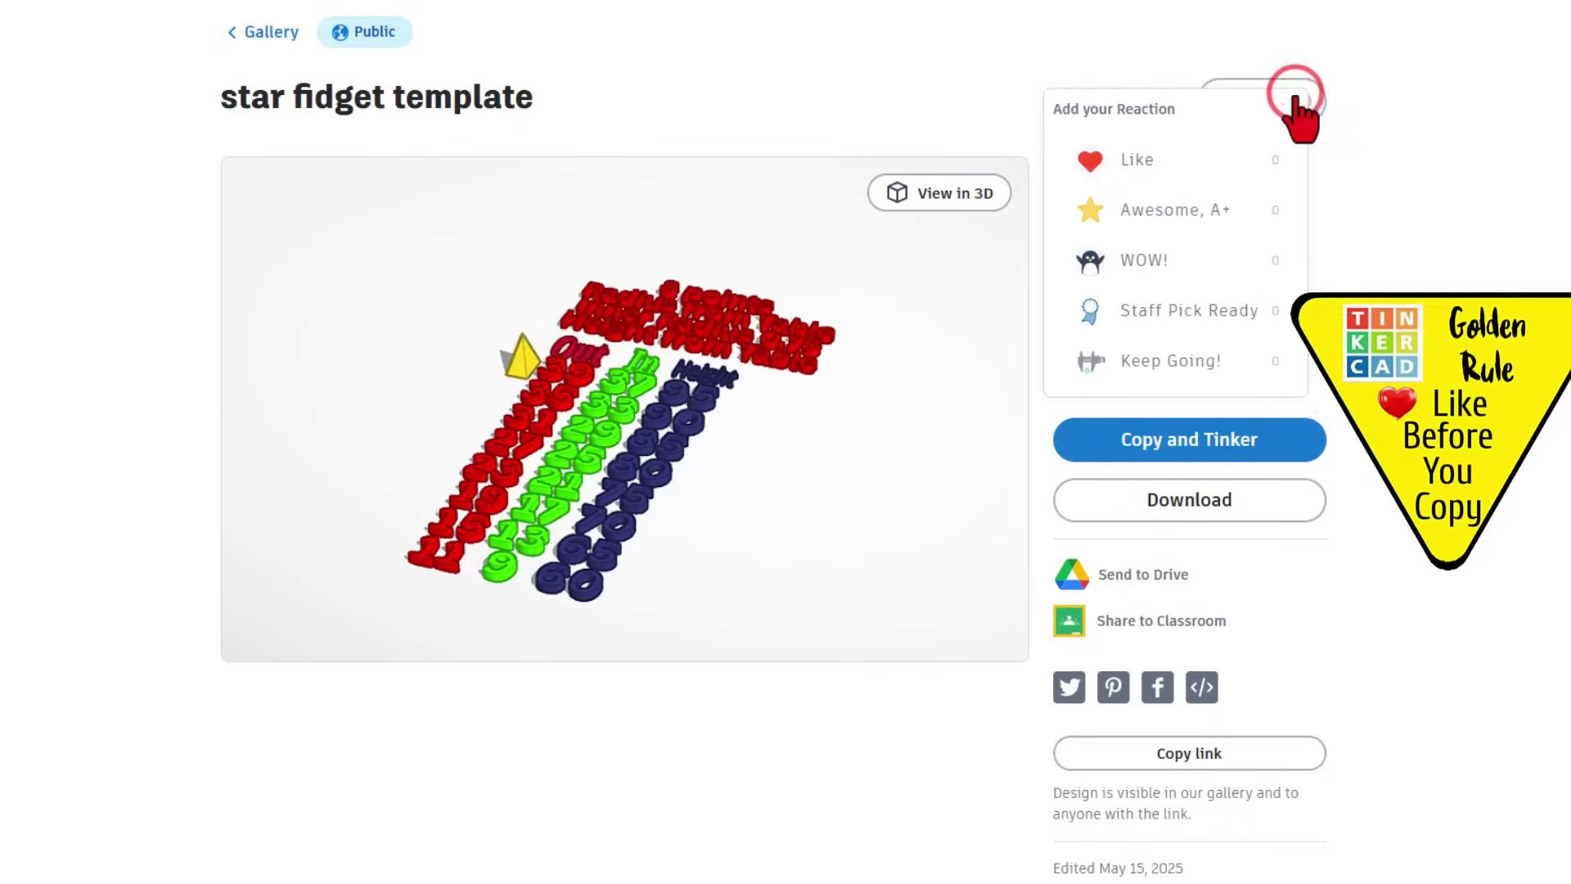
pyautogui.click(1209, 261)
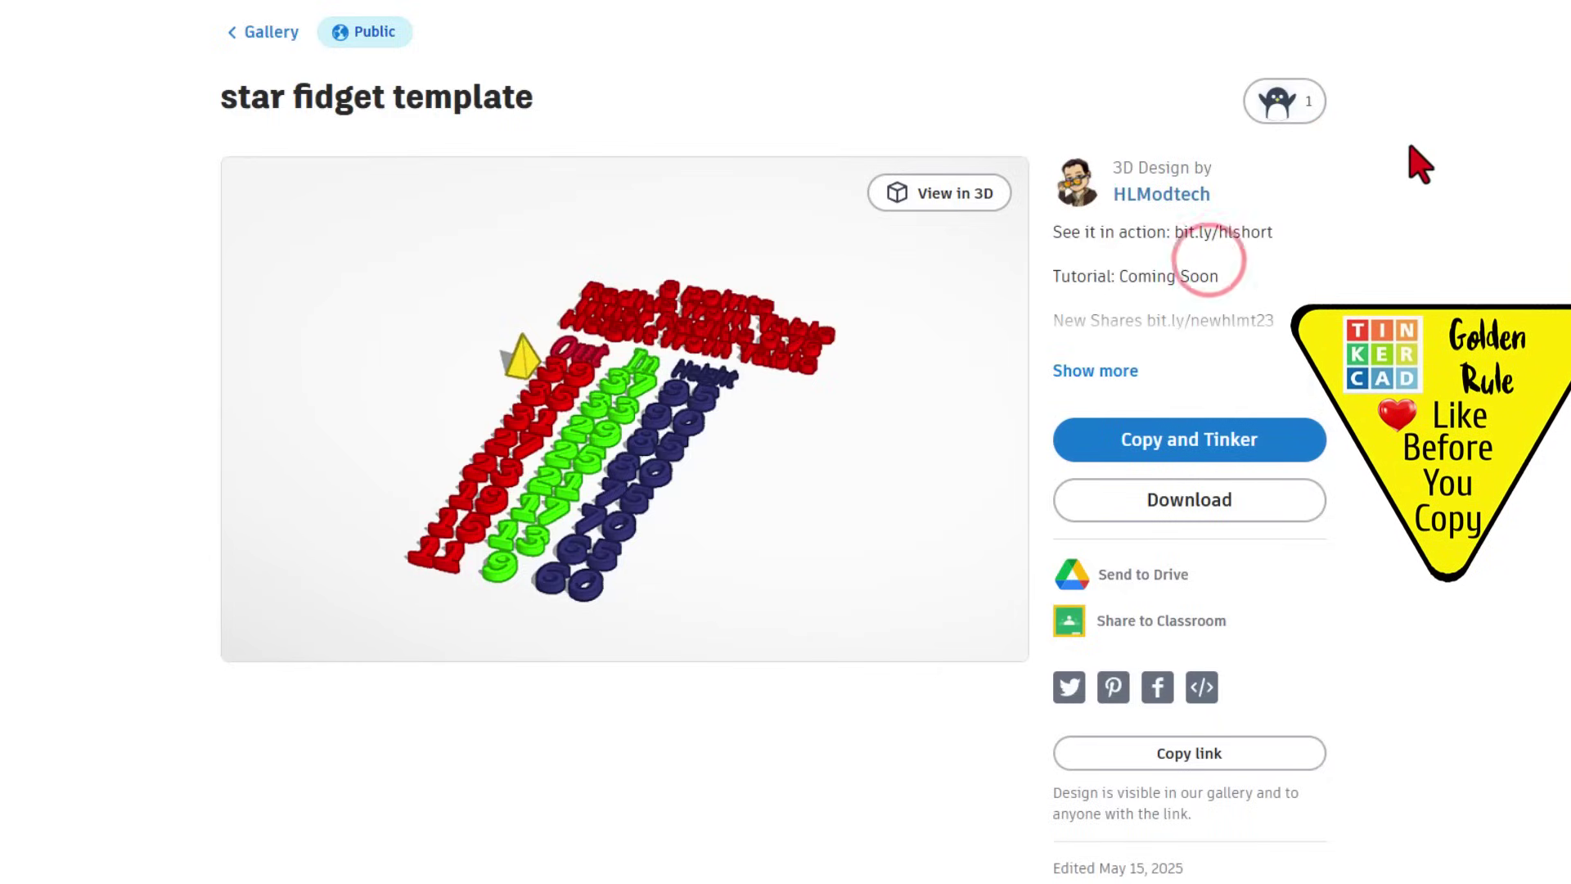
pyautogui.click(1186, 435)
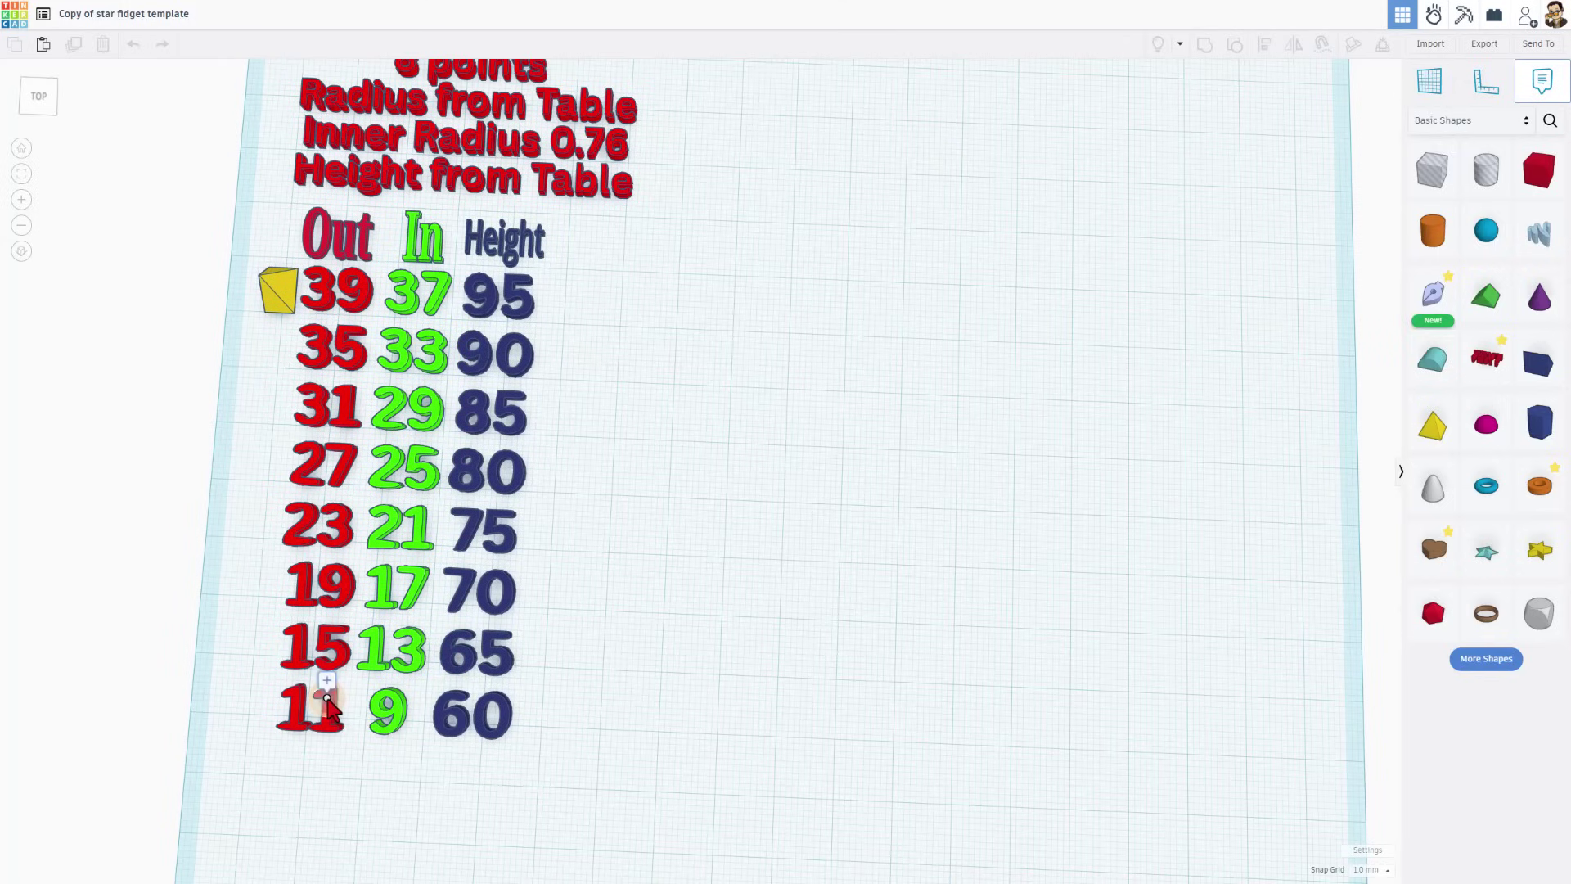
# - Attach notes to the table's last row, reading 11.5 on the red 11 and 9.5 on the green 9
pyautogui.click(328, 700)
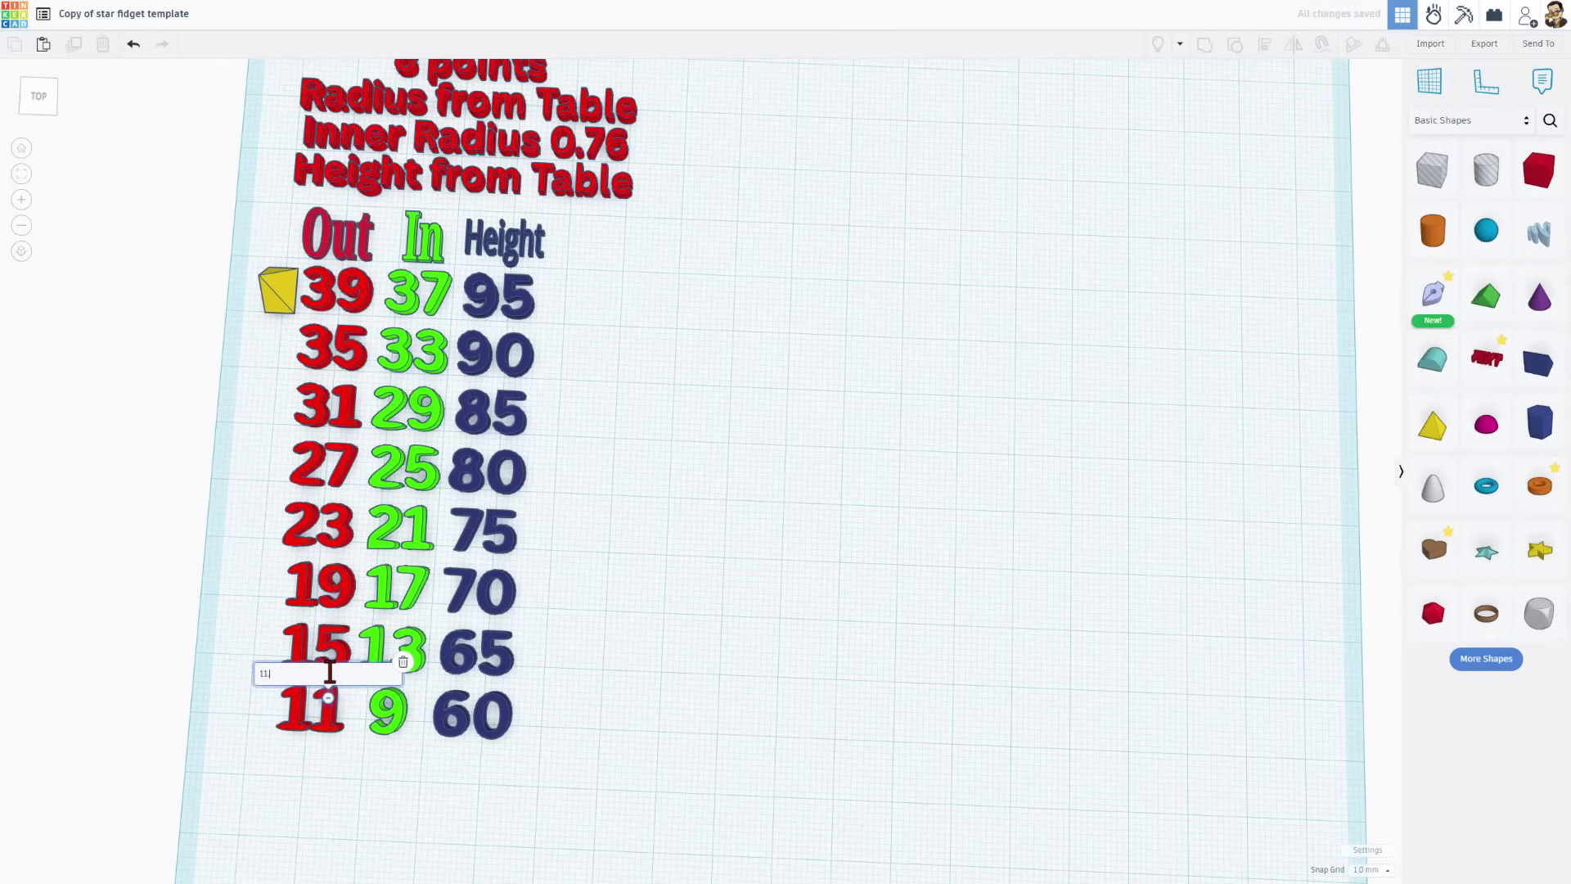
pyautogui.write('11.5')
pyautogui.click(384, 722)
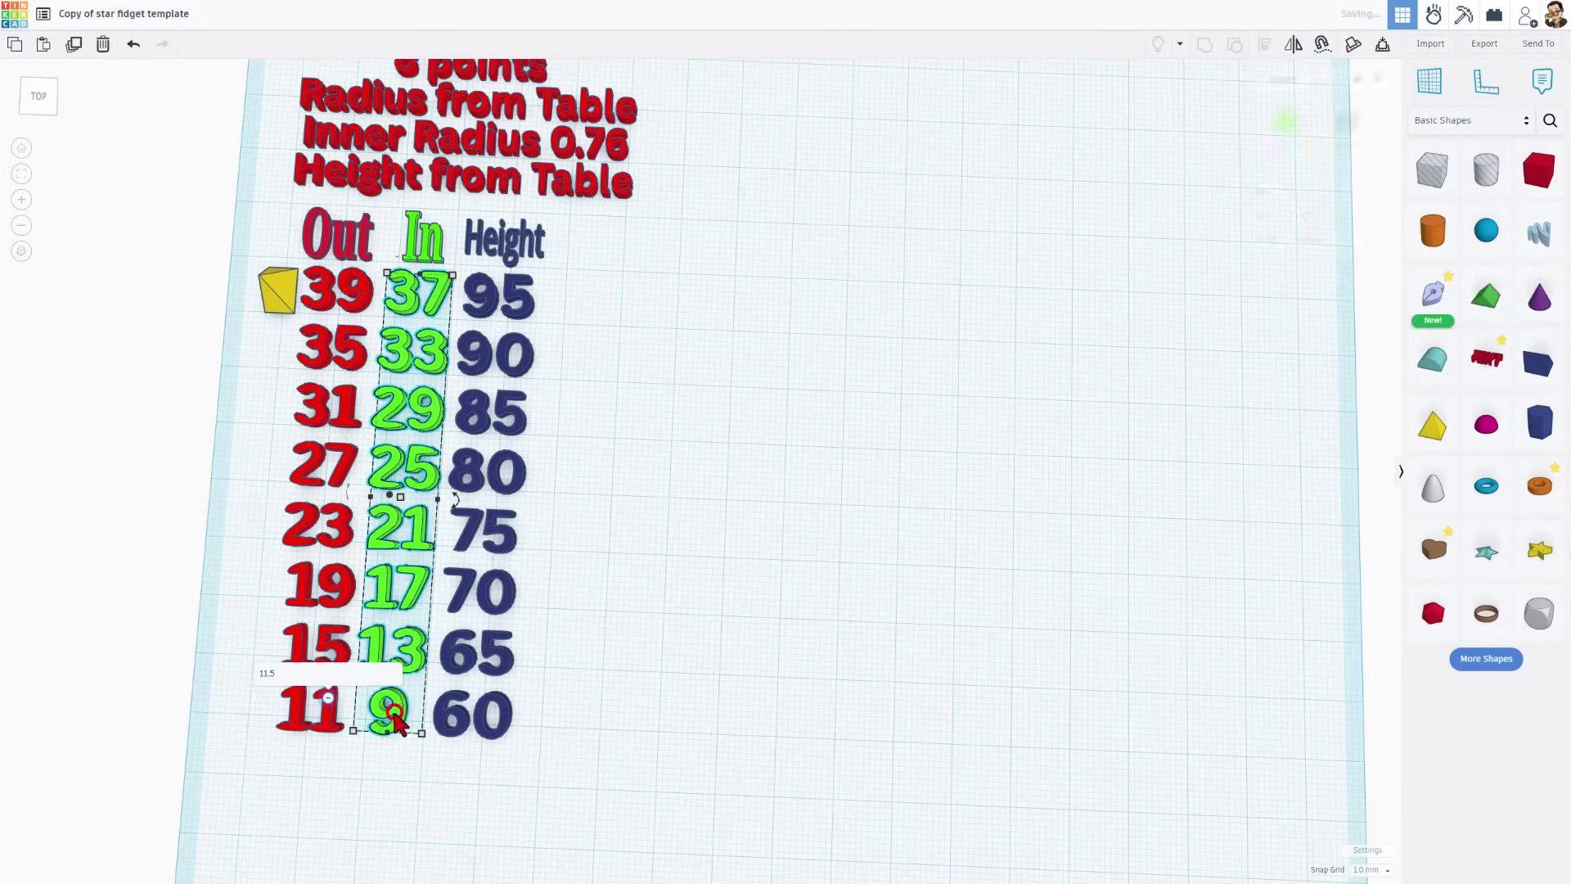
pyautogui.press('n')
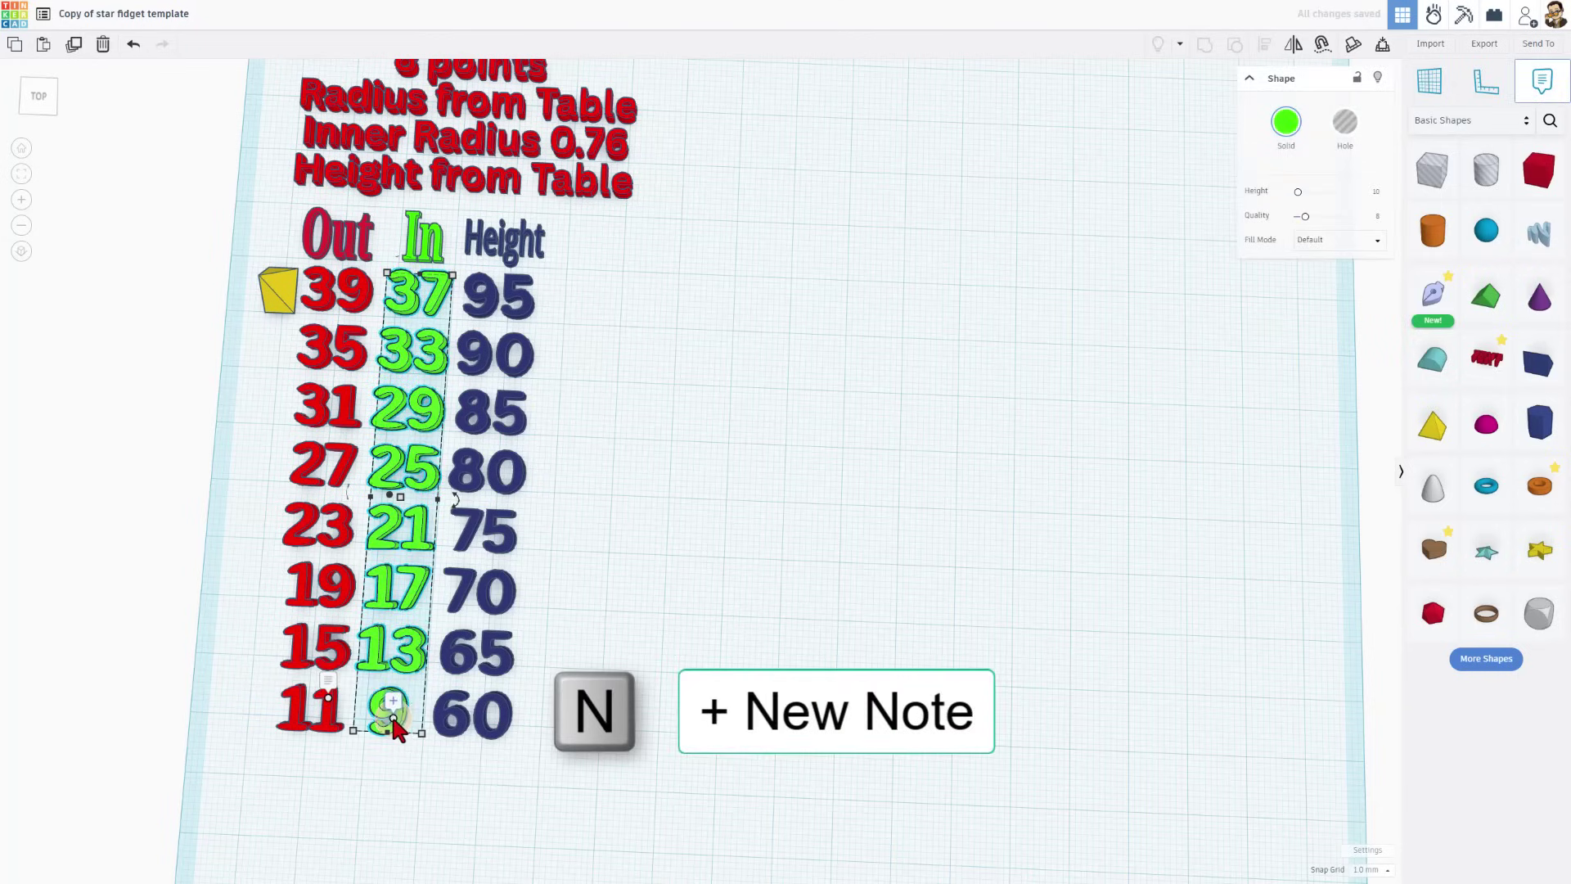
pyautogui.click(397, 717)
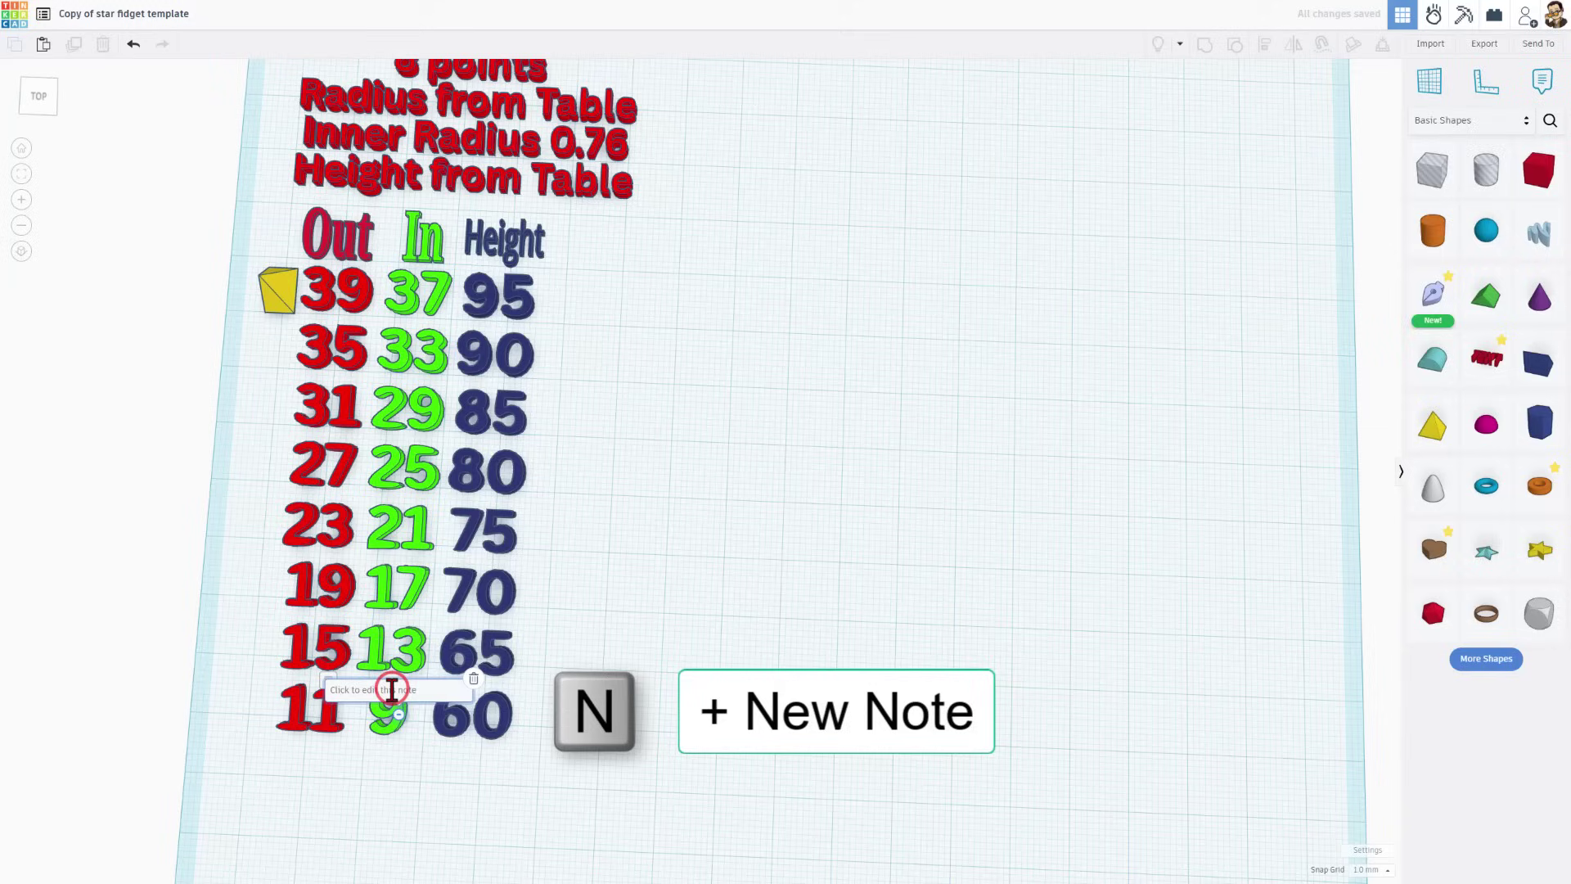
pyautogui.write('9.')
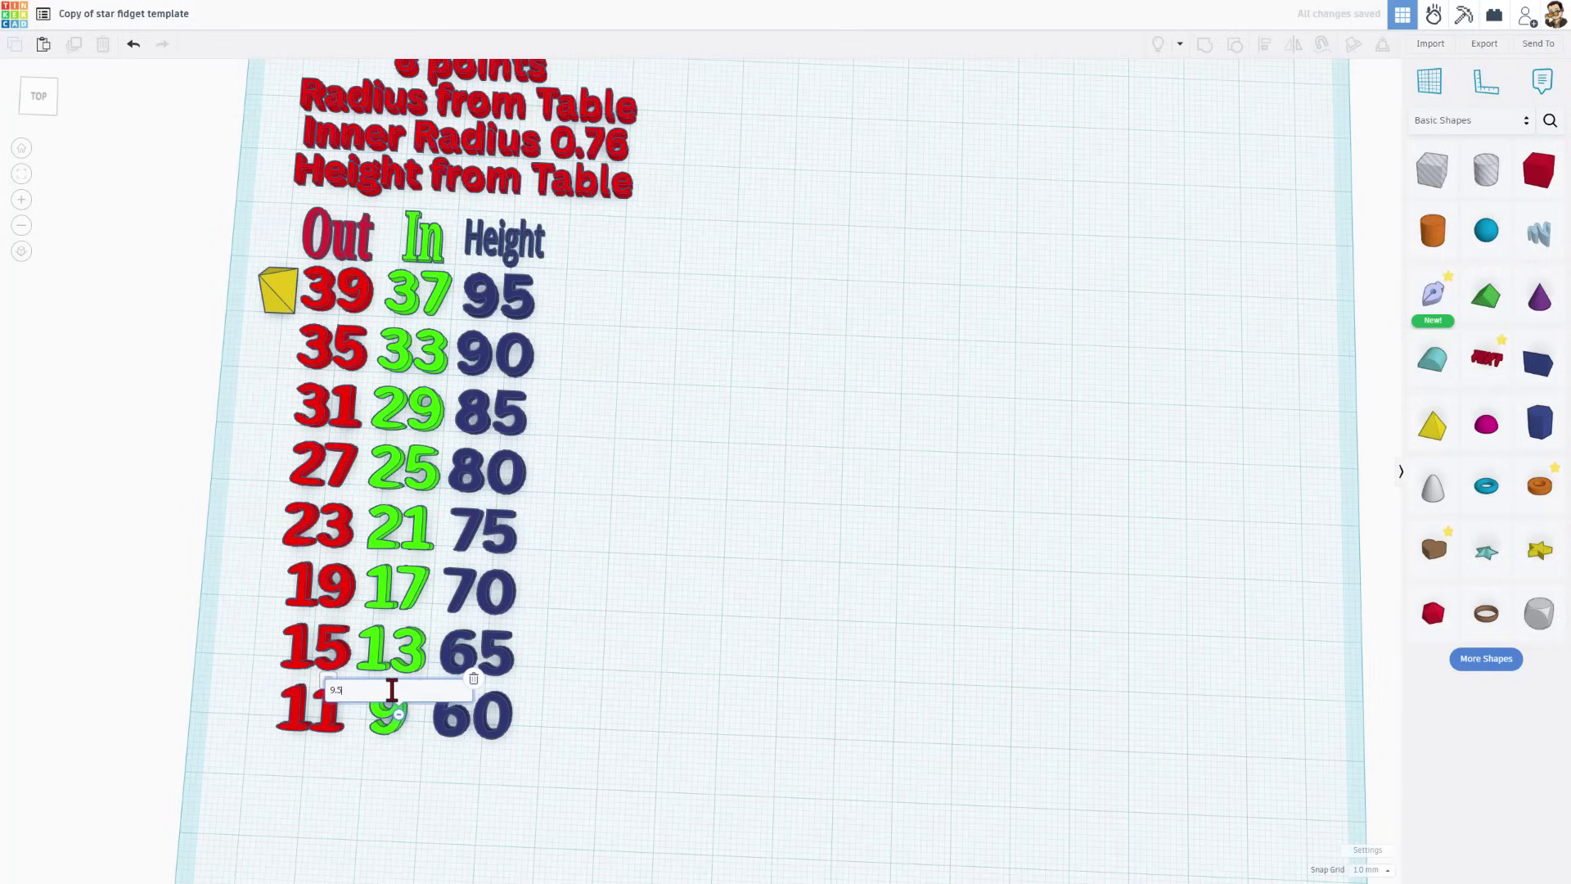
pyautogui.write('5')
pyautogui.click(345, 749)
pyautogui.click(397, 717)
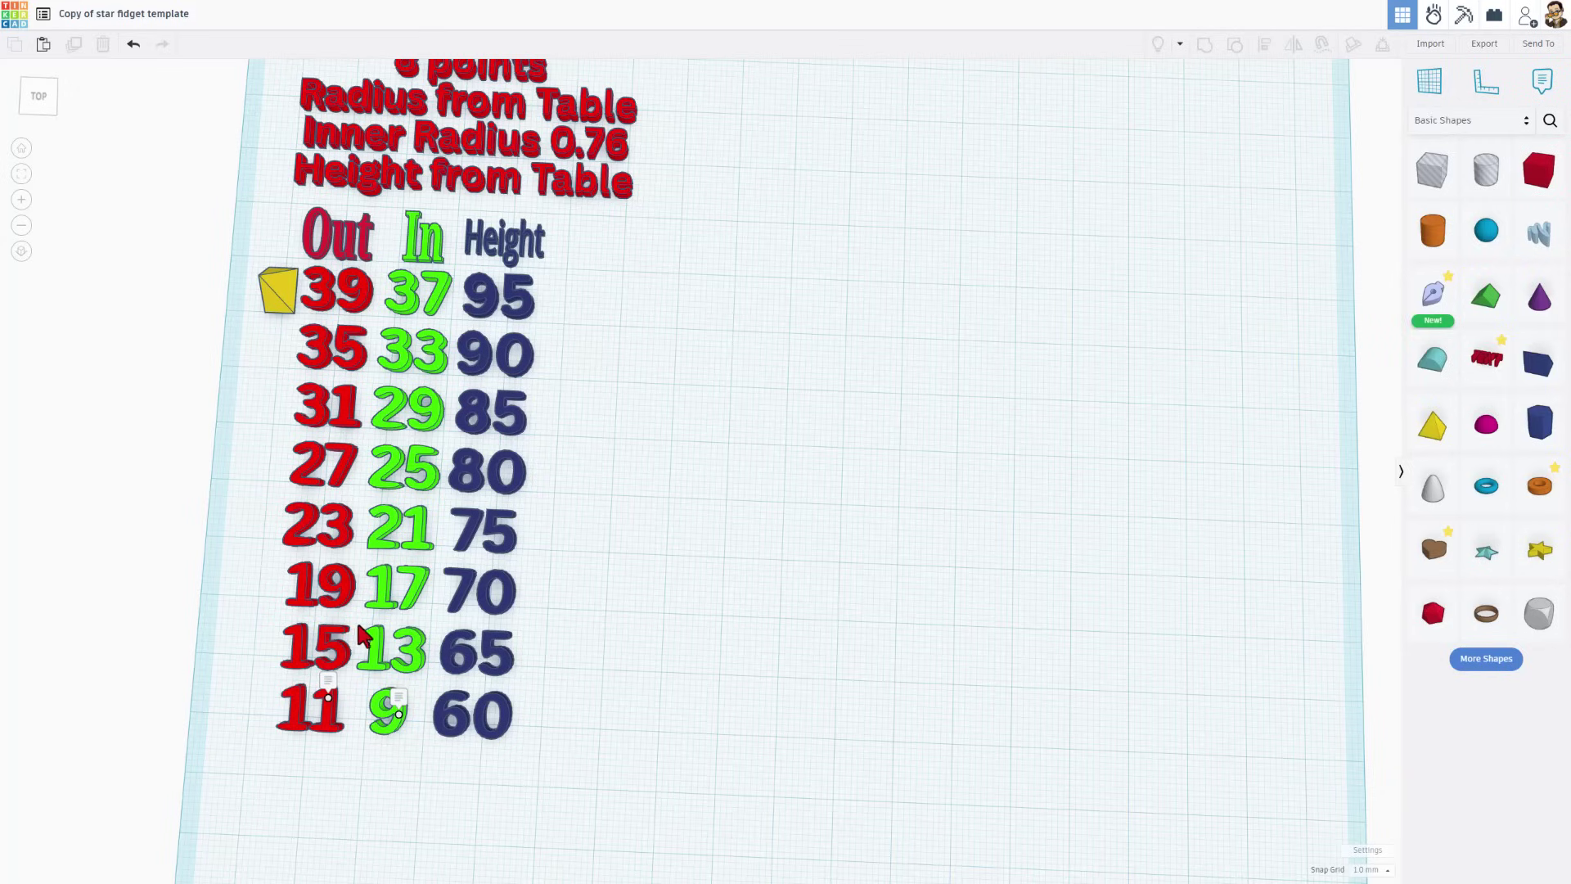
# - Place the pointed Star shape on the workplane beside the number table and give it 8 points
pyautogui.moveTo(721, 650); pyautogui.dragTo(738, 607, button='right')
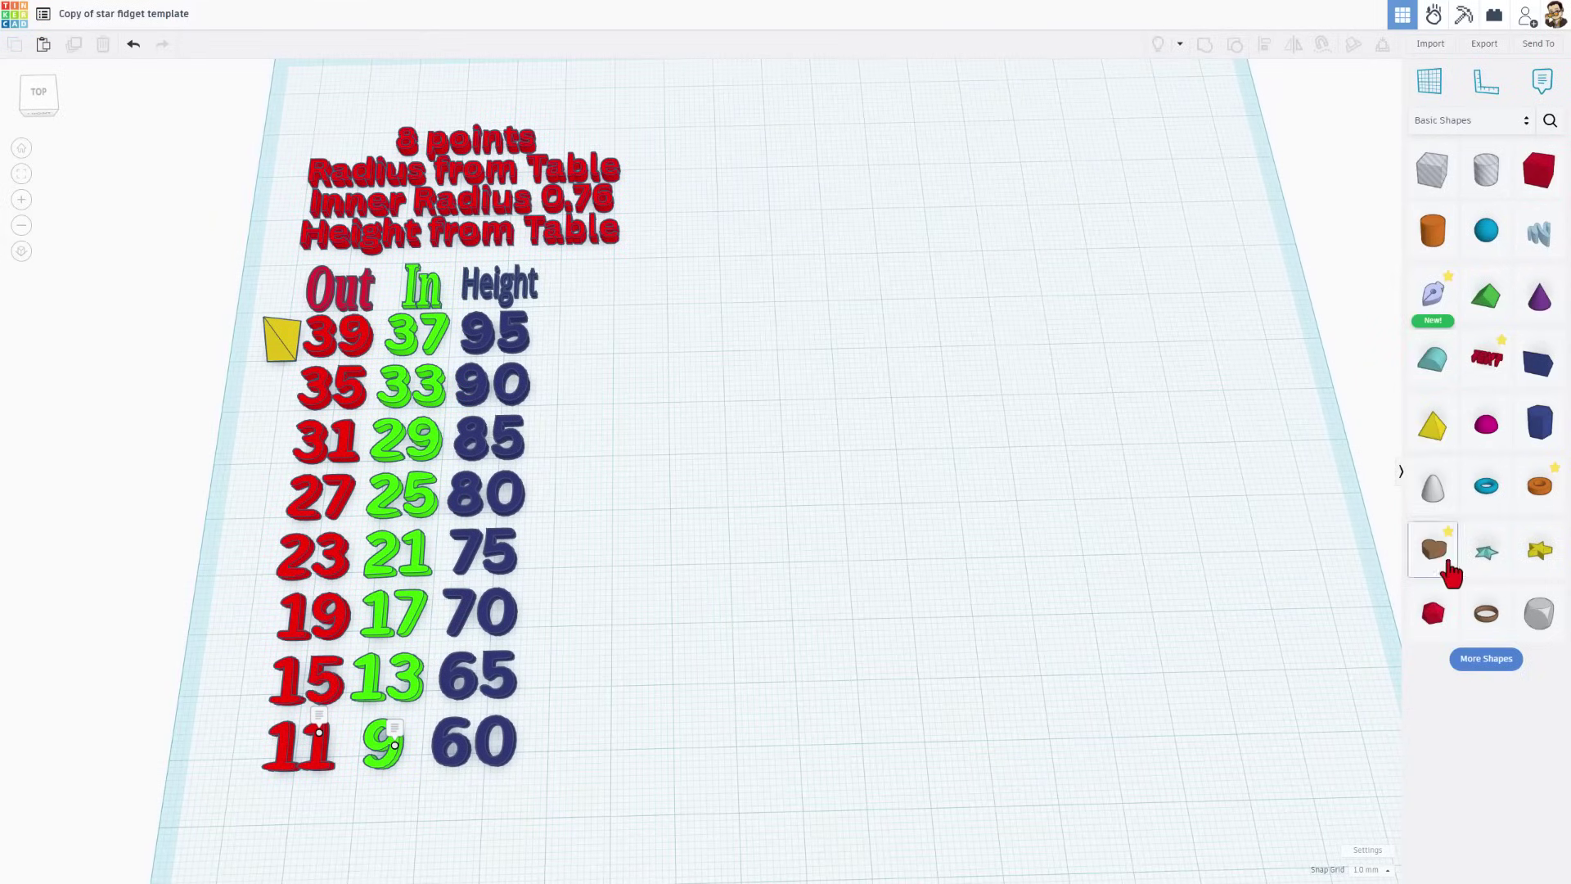
pyautogui.moveTo(1487, 551); pyautogui.dragTo(869, 457)
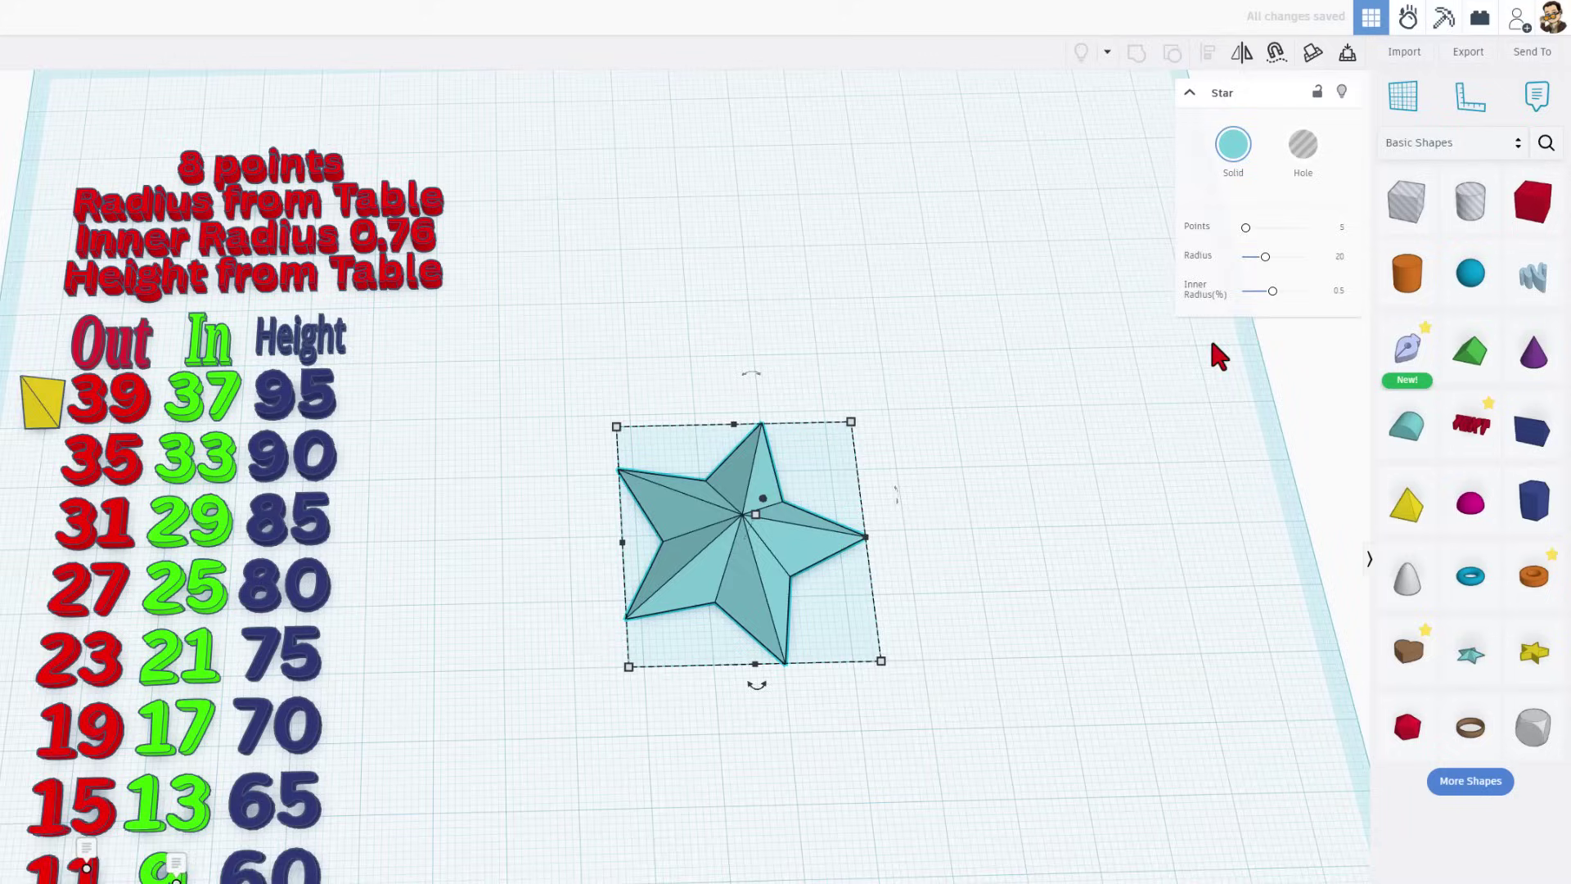
pyautogui.click(1331, 234)
pyautogui.write('8')
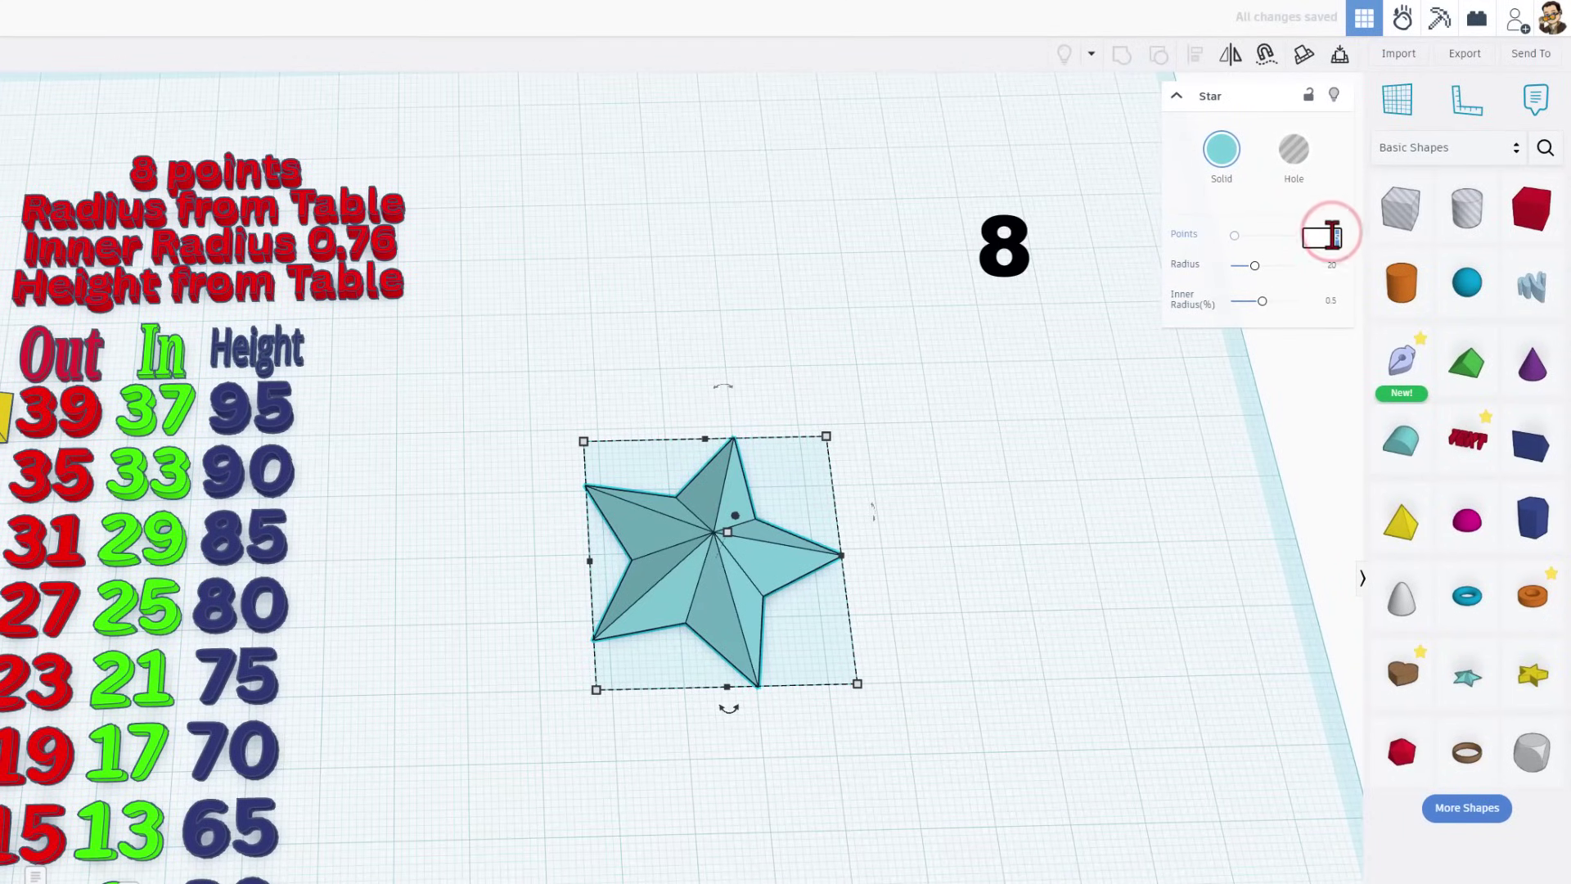
pyautogui.press('Return')
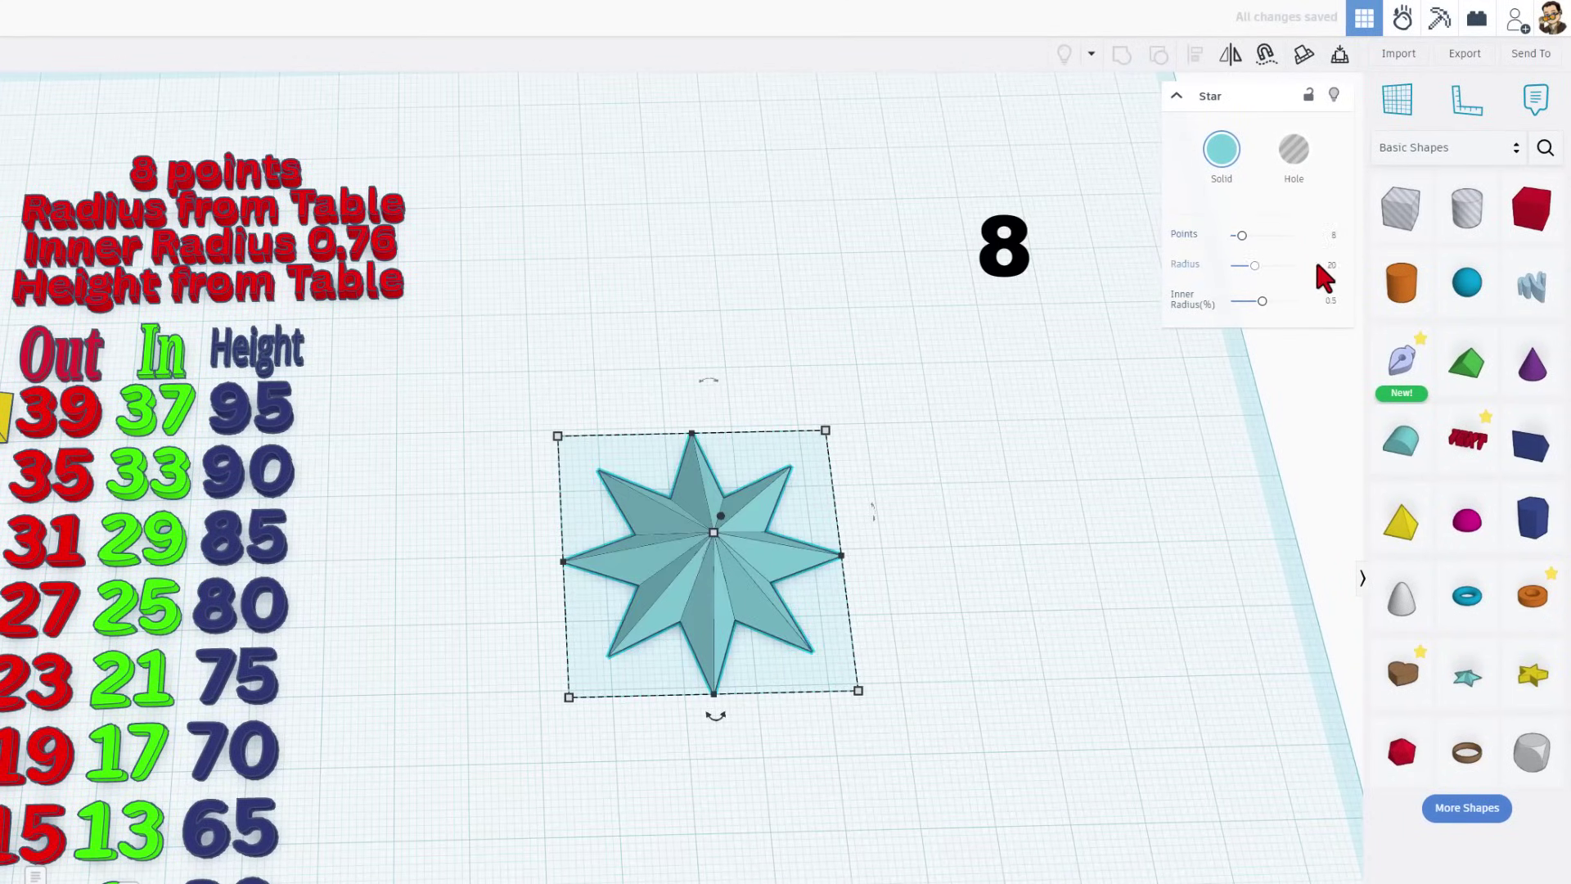
# - Set the star's radius to 39 and its inner radius to 0.76
pyautogui.click(1331, 266)
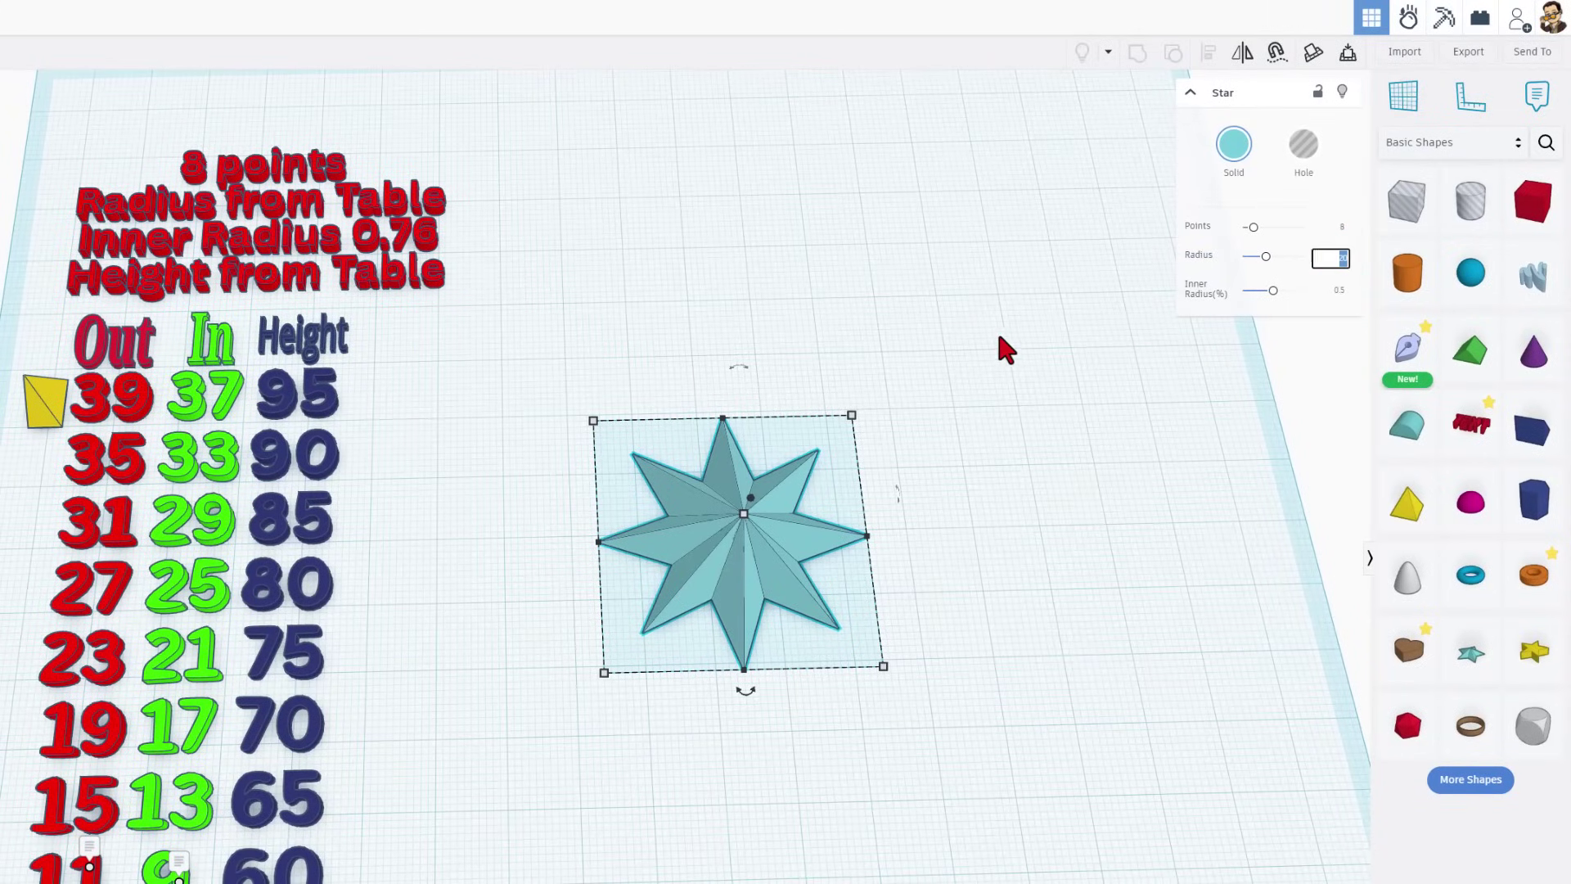
pyautogui.write('39')
pyautogui.press('Return')
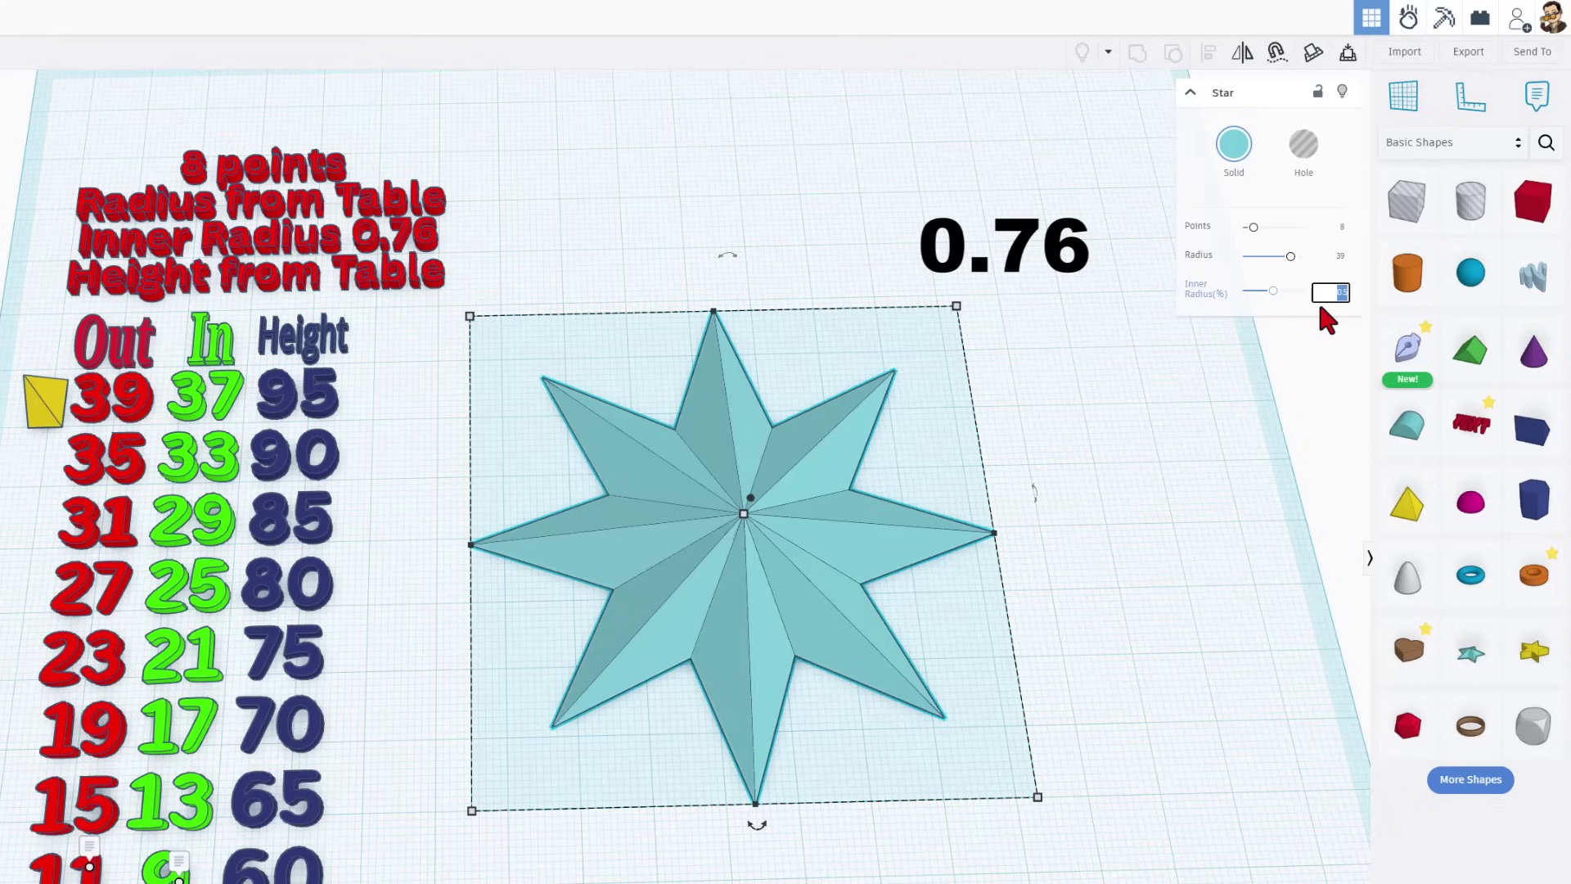
pyautogui.write('0.76')
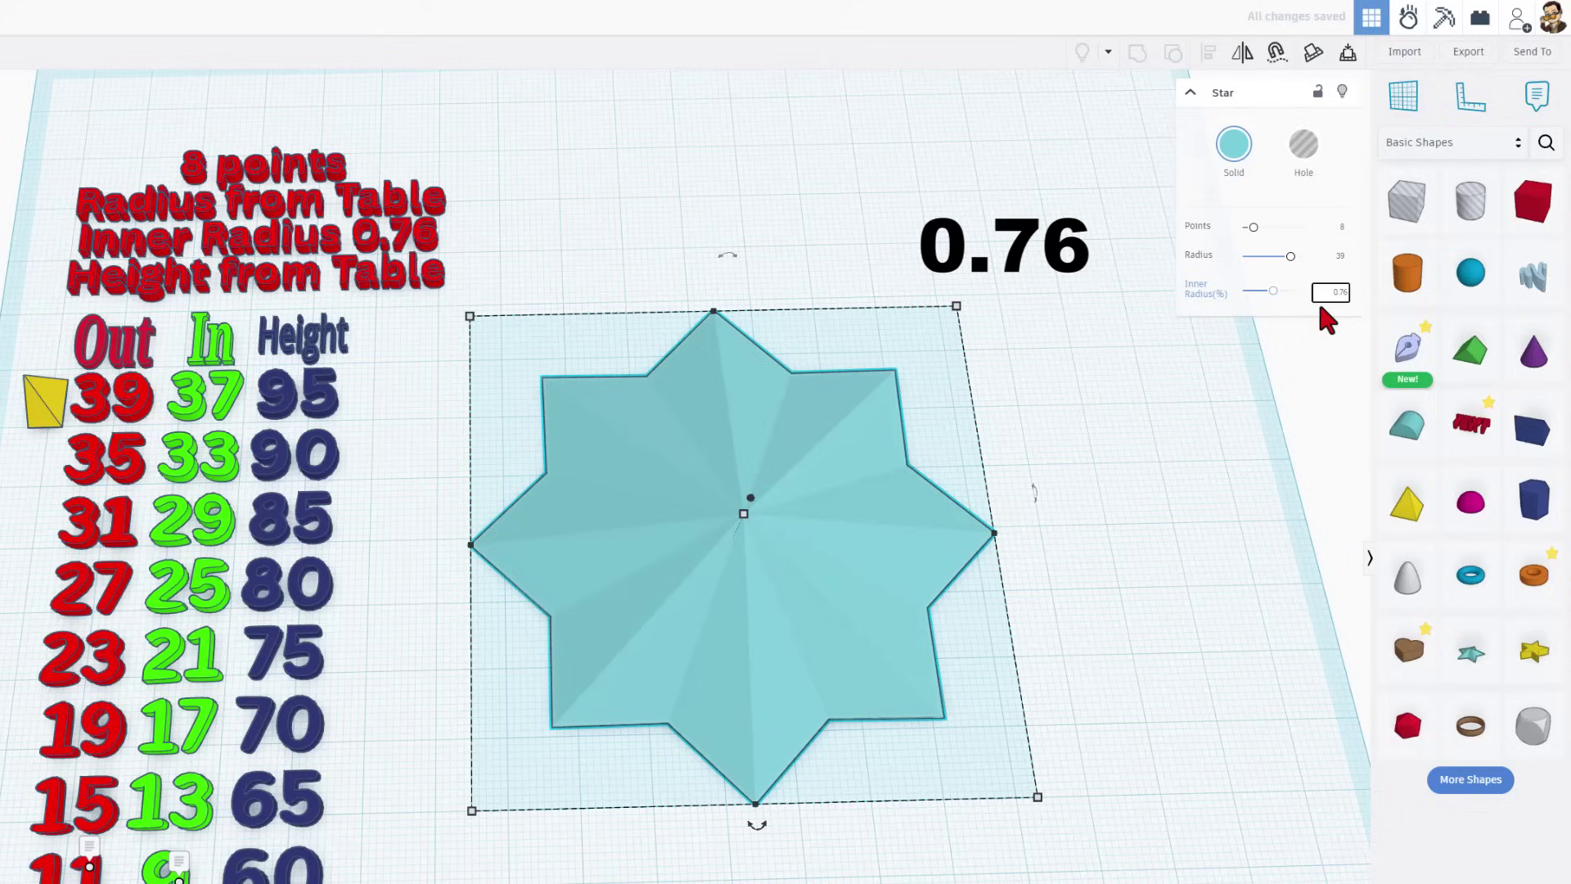
# - Set the star's height to 95 mm and deselect it
pyautogui.click(742, 514)
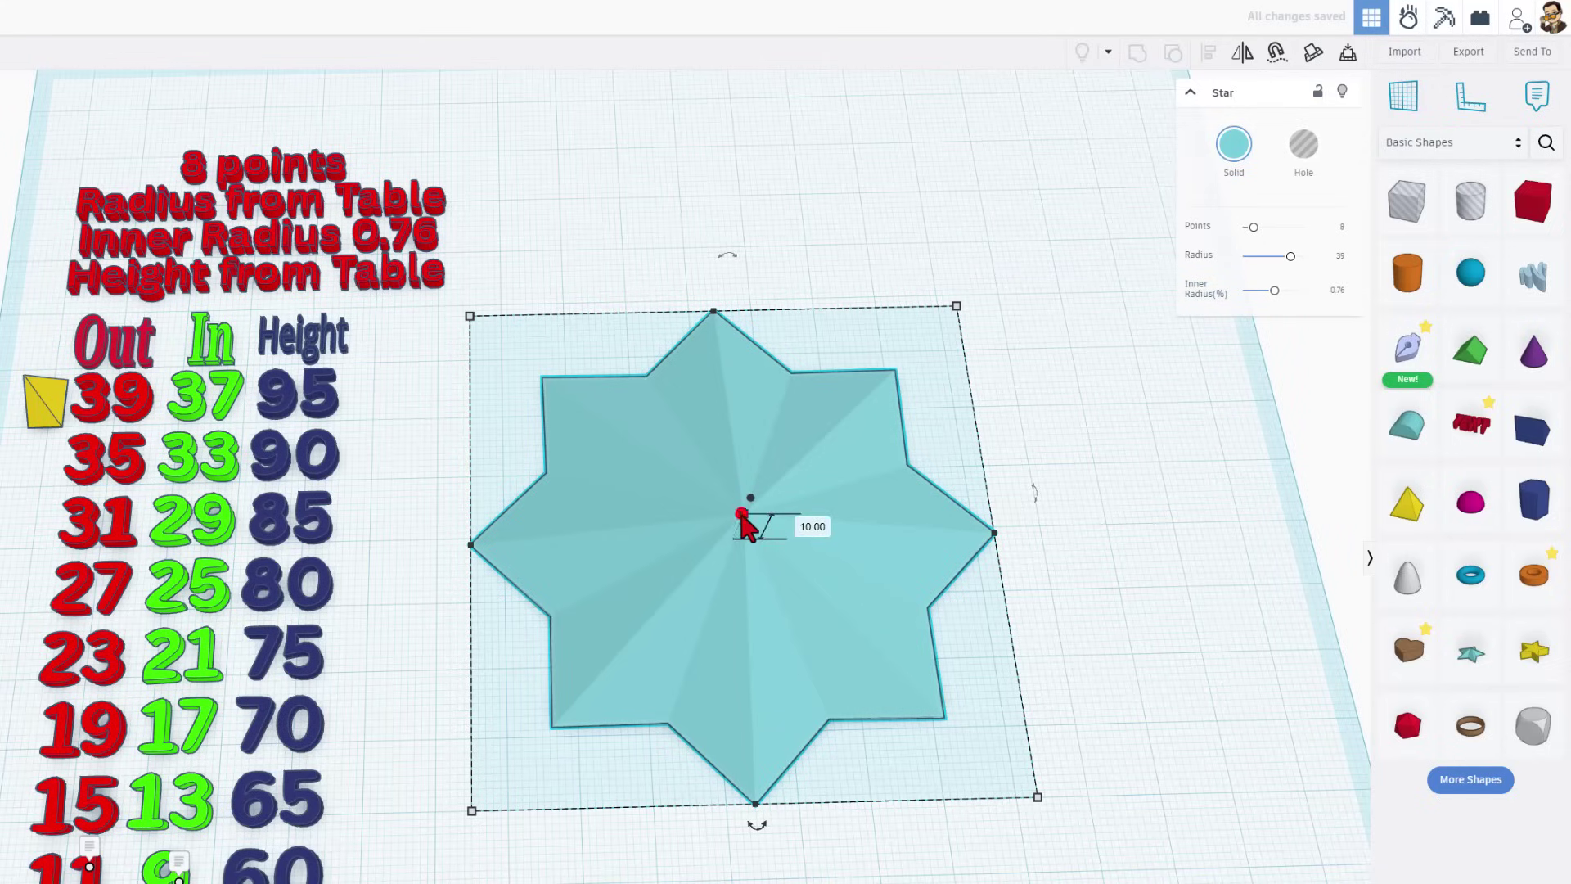
pyautogui.click(810, 527)
pyautogui.write('95')
pyautogui.press('Return')
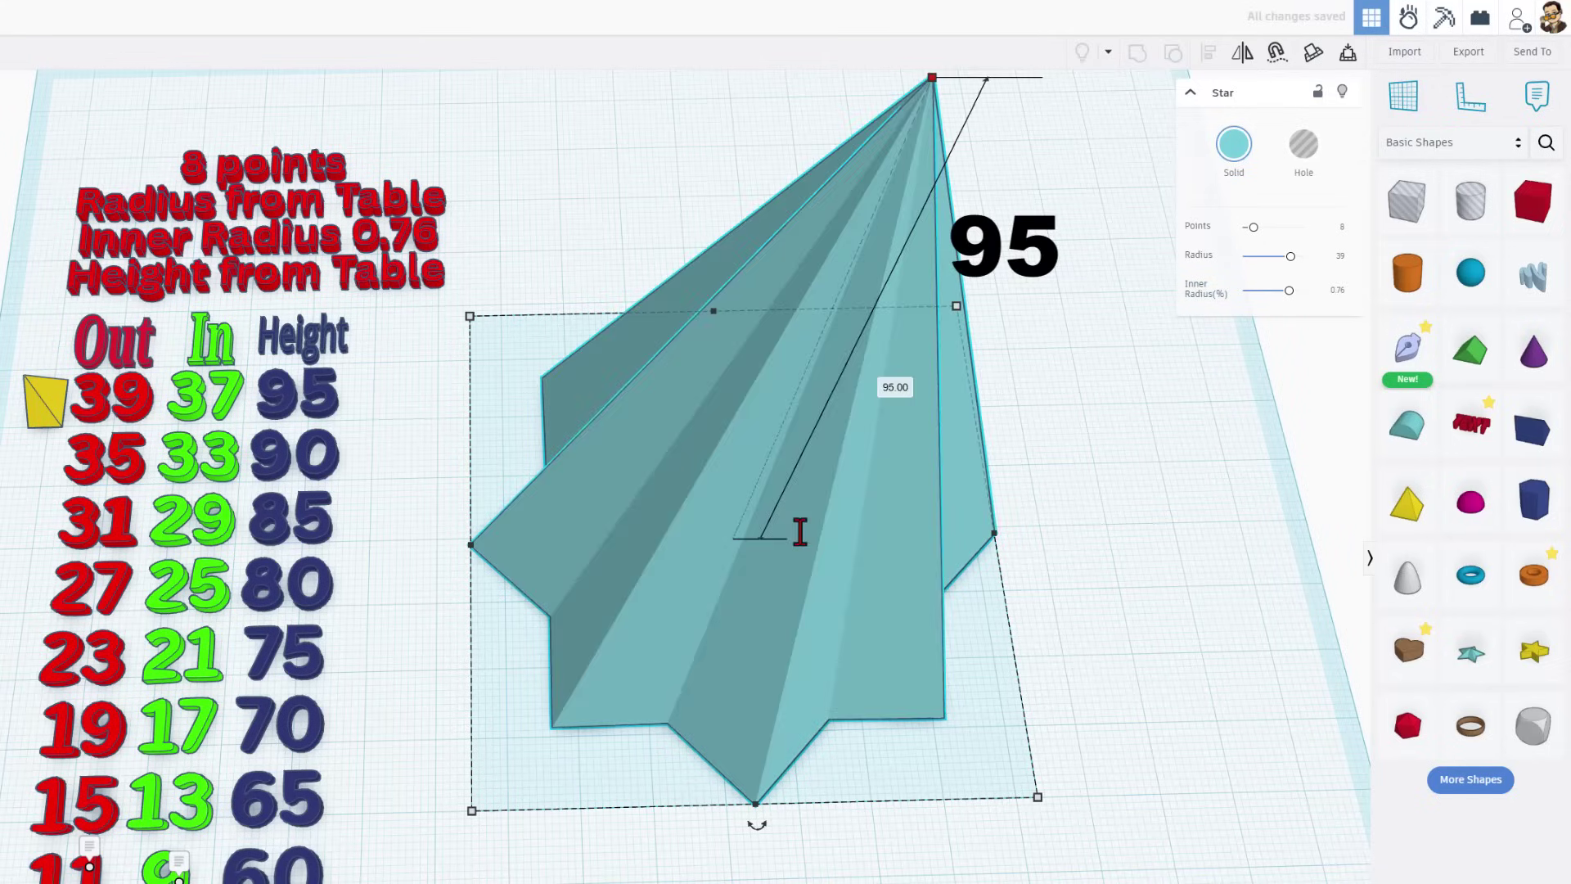
pyautogui.moveTo(365, 307); pyautogui.dragTo(407, 222, button='right')
pyautogui.moveTo(537, 351); pyautogui.dragTo(473, 328, button='right')
pyautogui.scroll(-2, 479, 335)
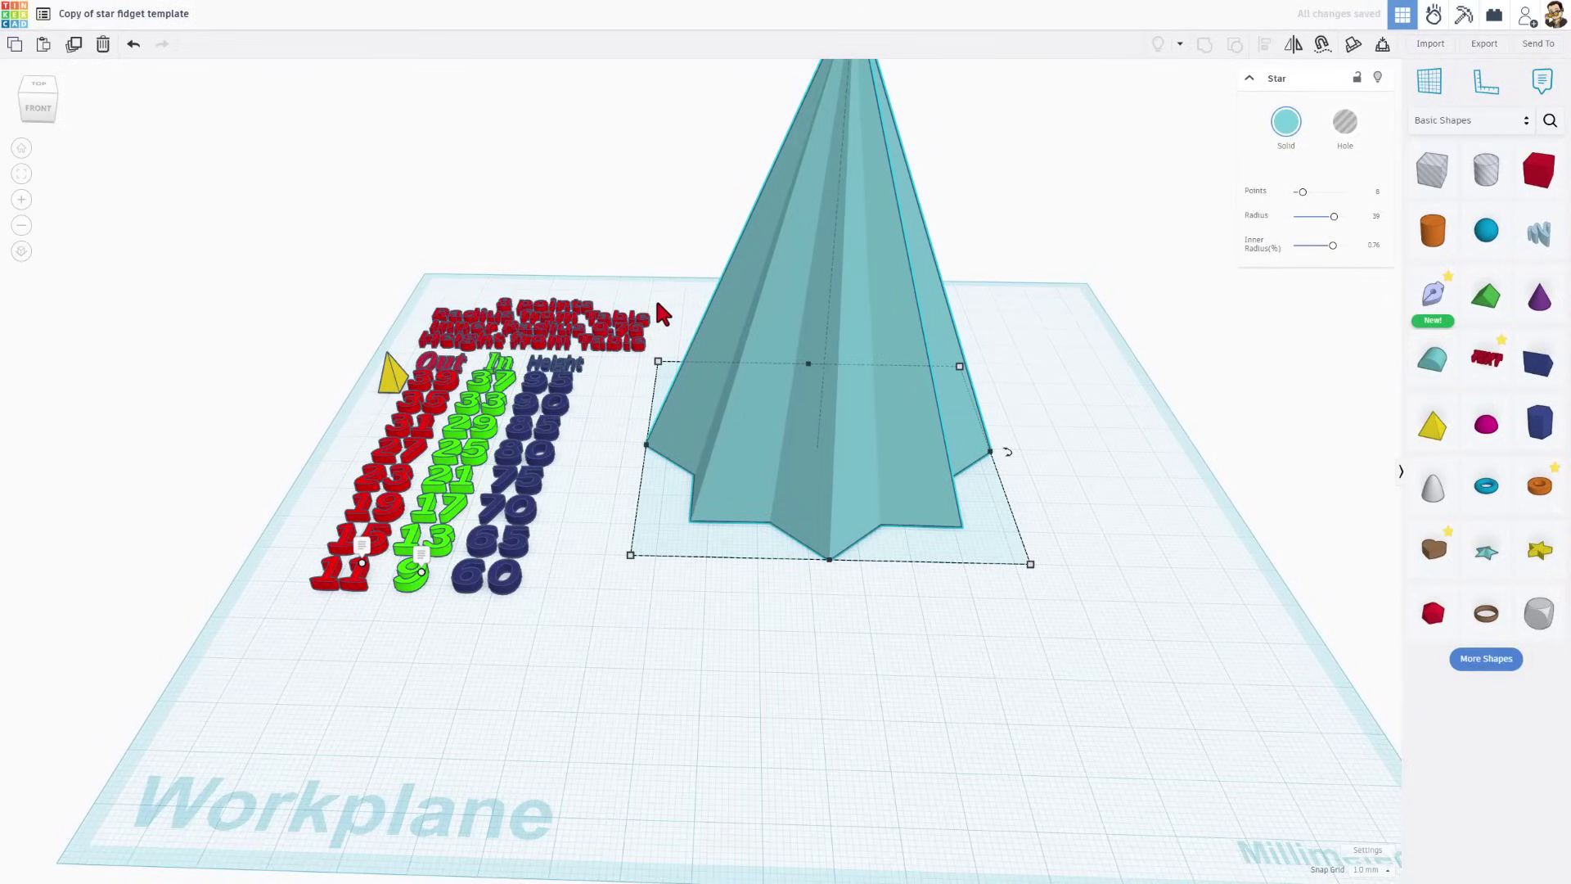
pyautogui.click(703, 277)
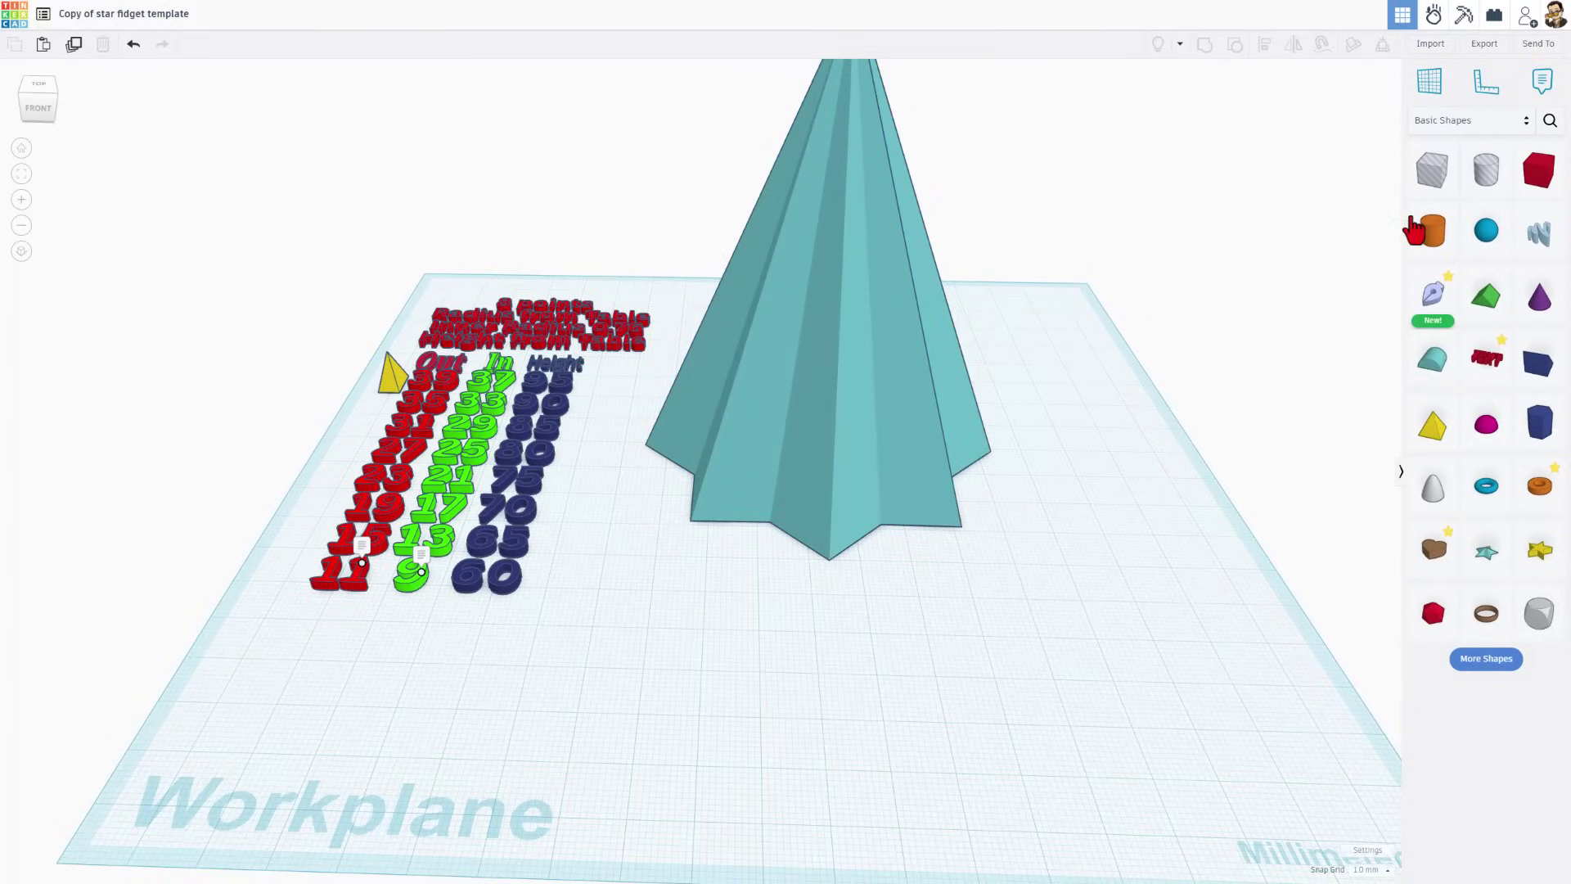
# - Place a box hole in front of the star and scale it uniformly to a height of 100 mm
pyautogui.moveTo(1432, 170); pyautogui.dragTo(614, 551)
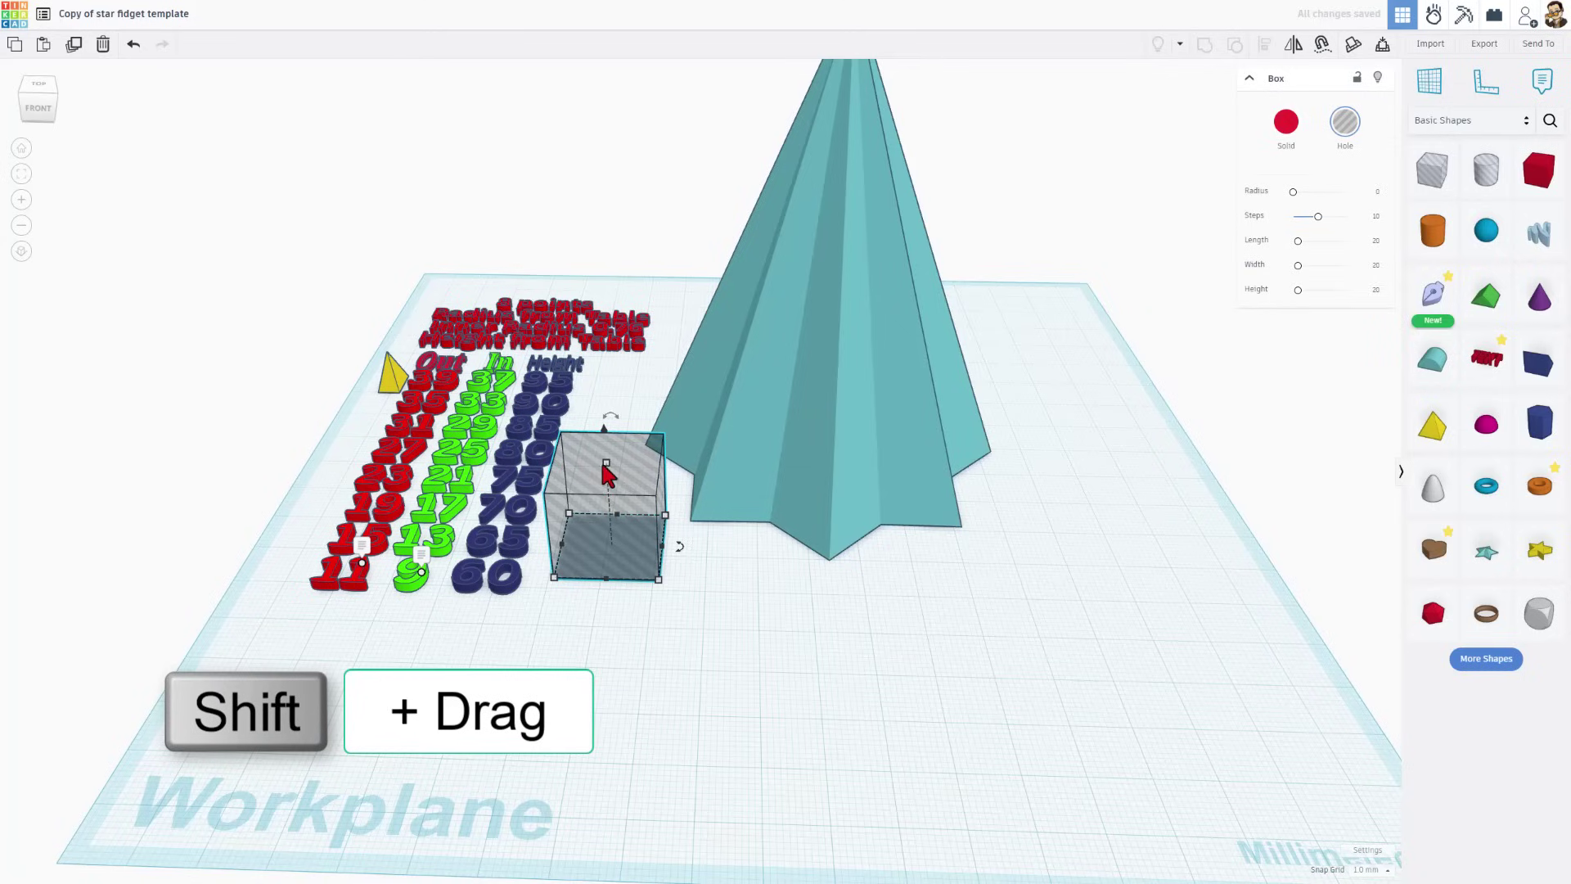
pyautogui.keyDown('shift'); pyautogui.moveTo(607, 463); pyautogui.dragTo(640, 442); pyautogui.keyUp('shift')
pyautogui.click(670, 474)
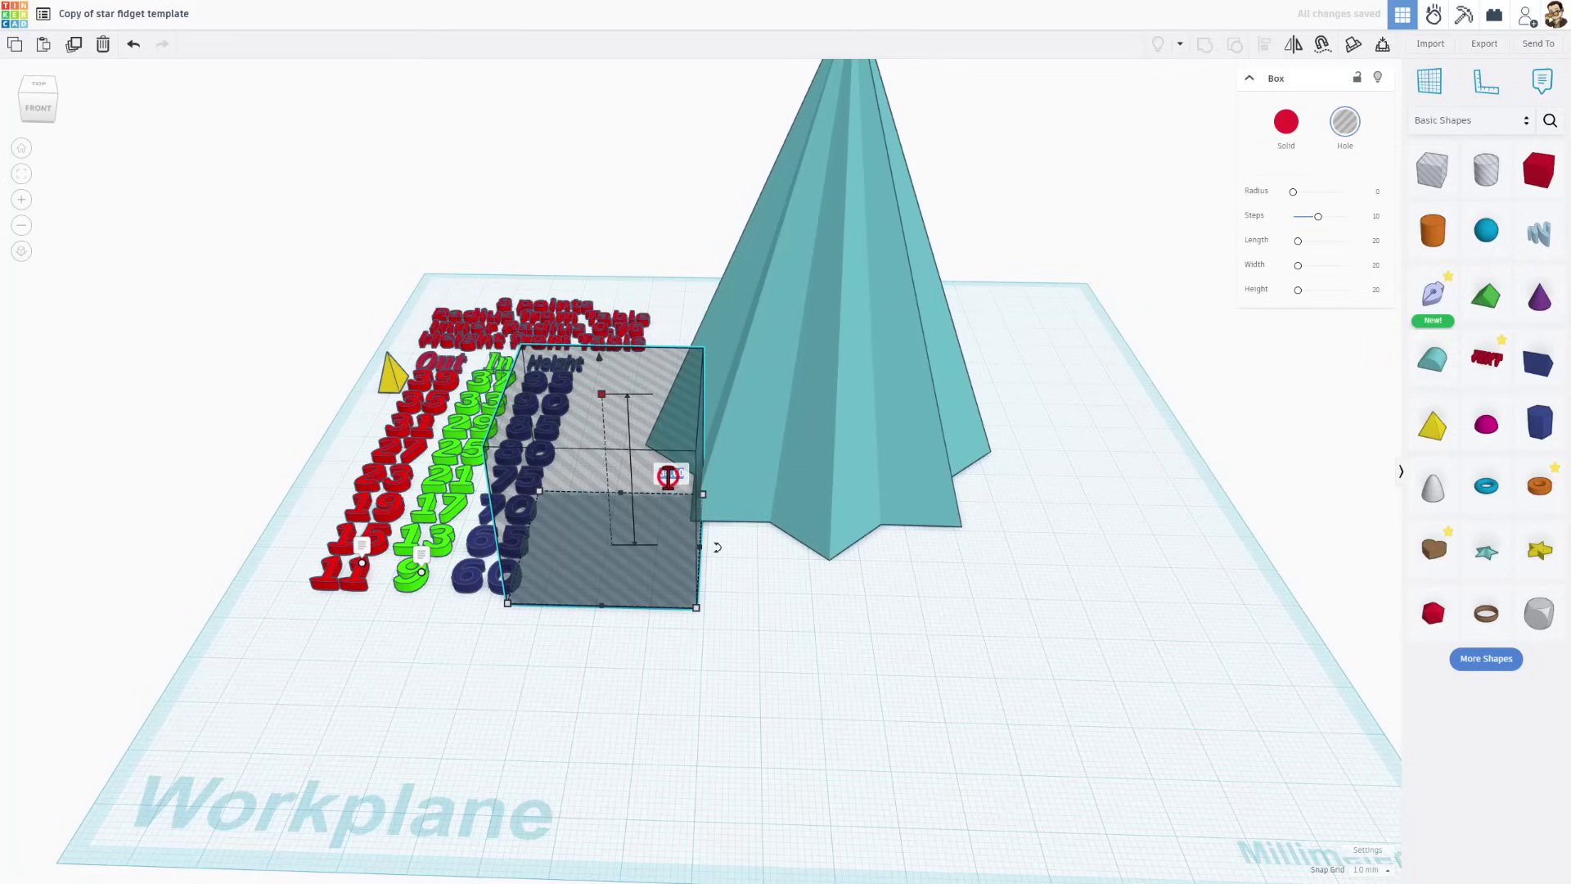
pyautogui.press('Return')
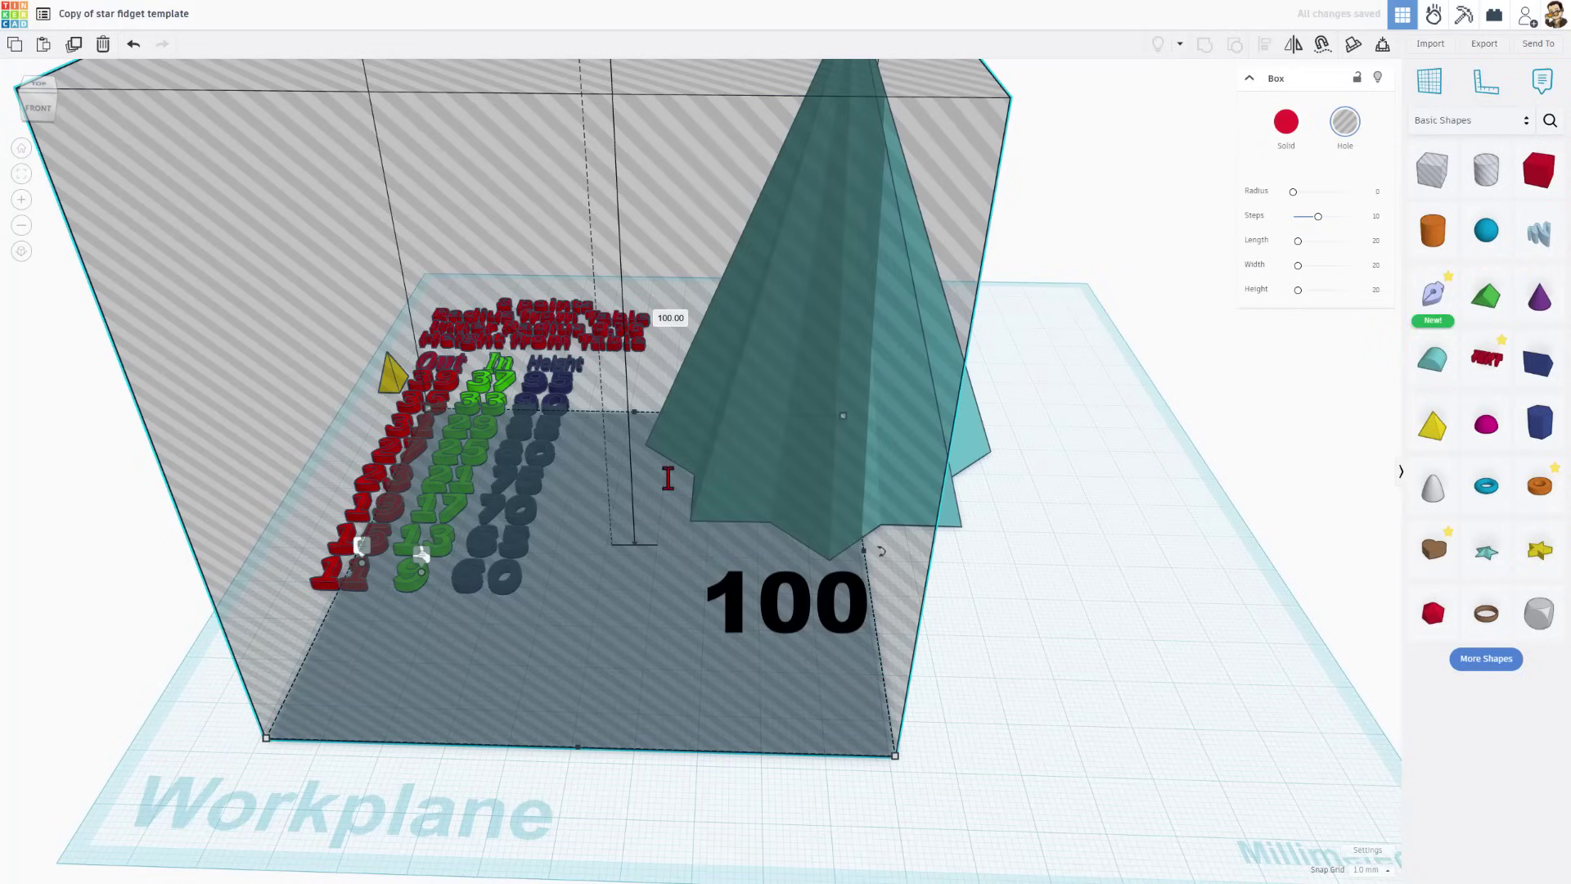
# - Move the box hole across the workplane so that it encloses the whole star
pyautogui.moveTo(829, 712); pyautogui.dragTo(1053, 524)
pyautogui.scroll(-3, 972, 580)
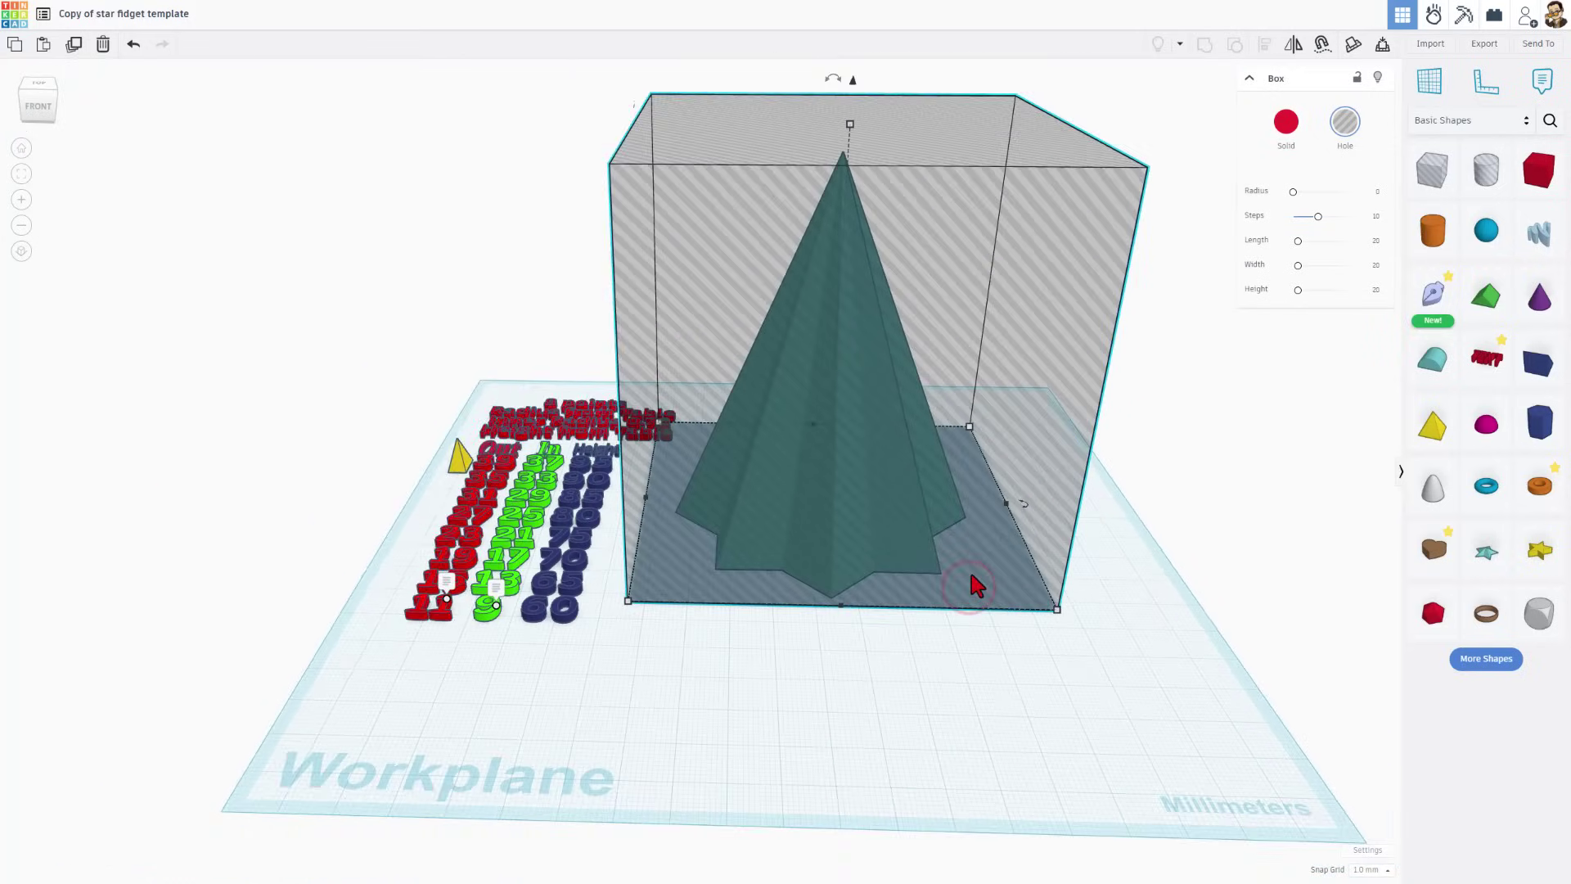
pyautogui.scroll(2, 974, 566)
pyautogui.scroll(-3, 980, 551)
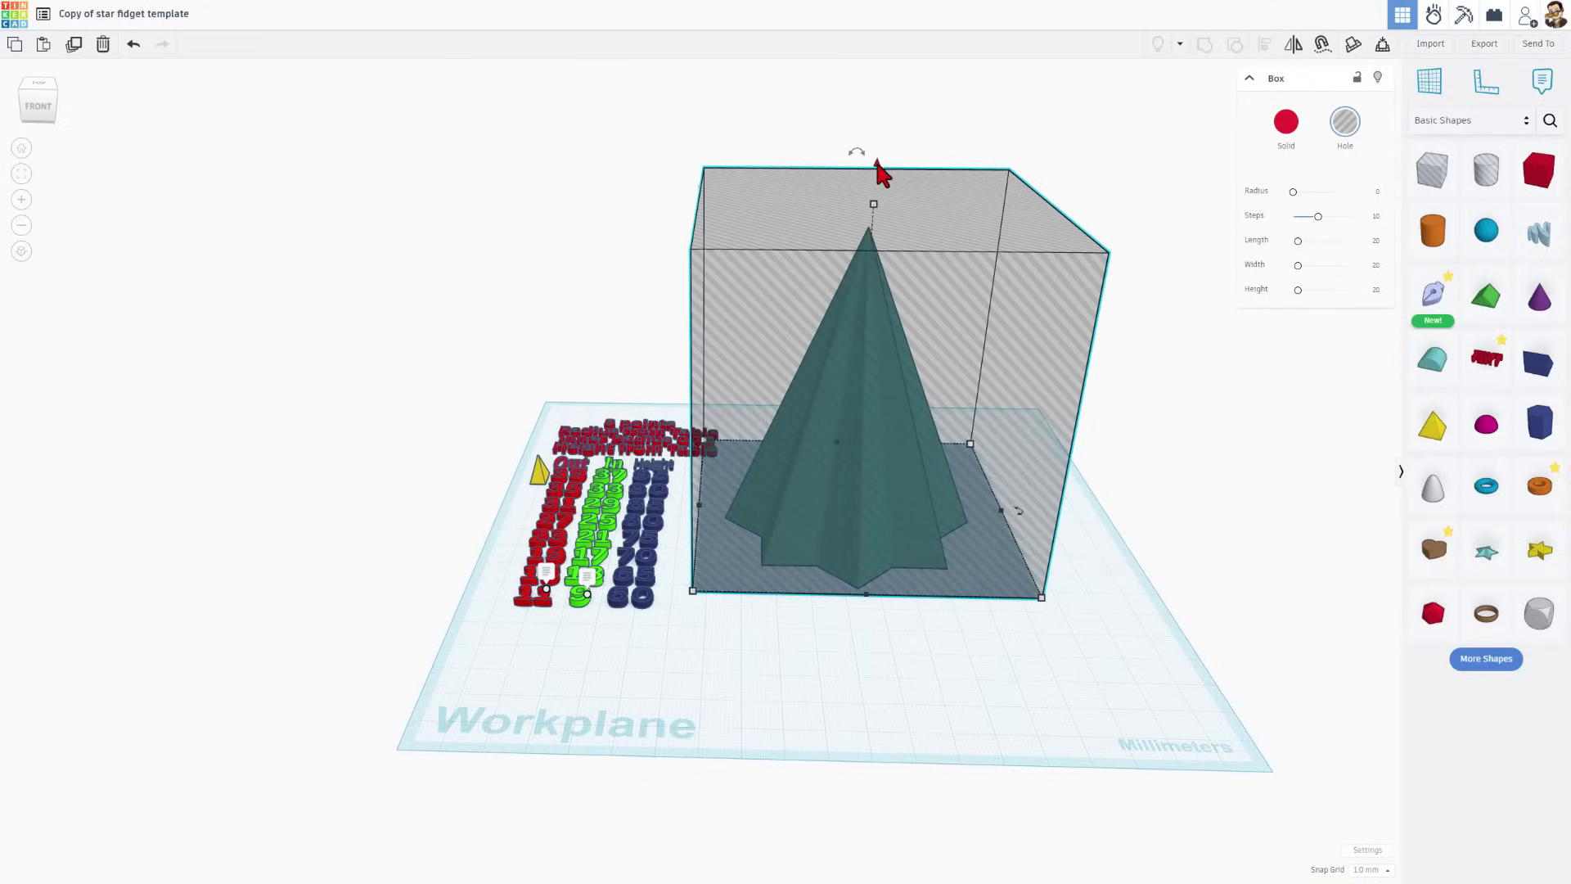
# - Raise the box hole to 9 mm above the workplane
pyautogui.moveTo(876, 162); pyautogui.dragTo(897, 79)
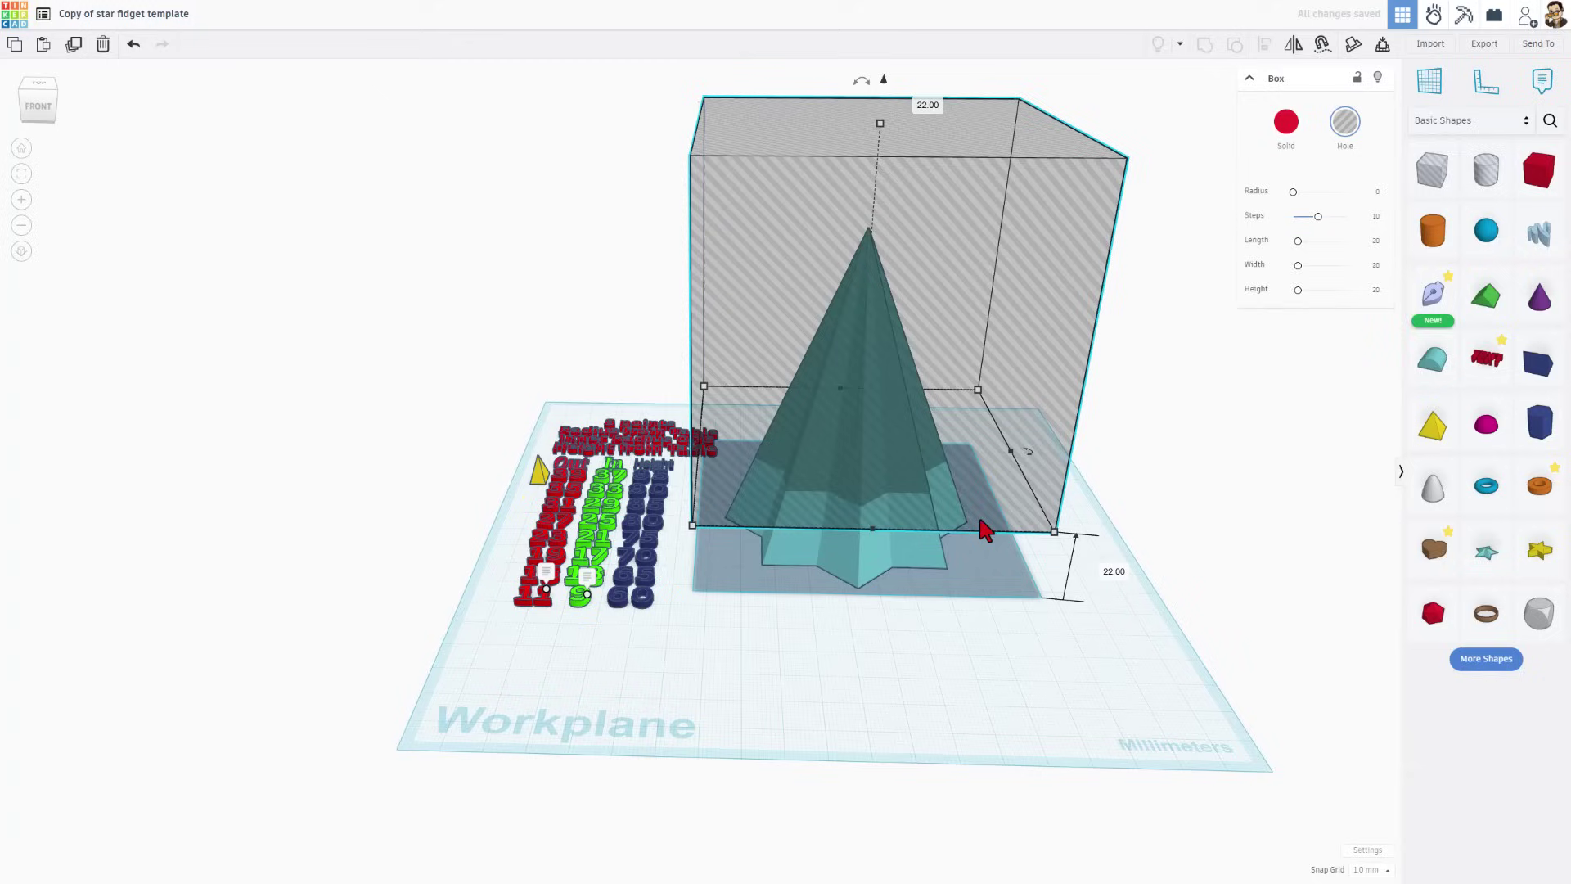
pyautogui.write('9')
pyautogui.press('Return')
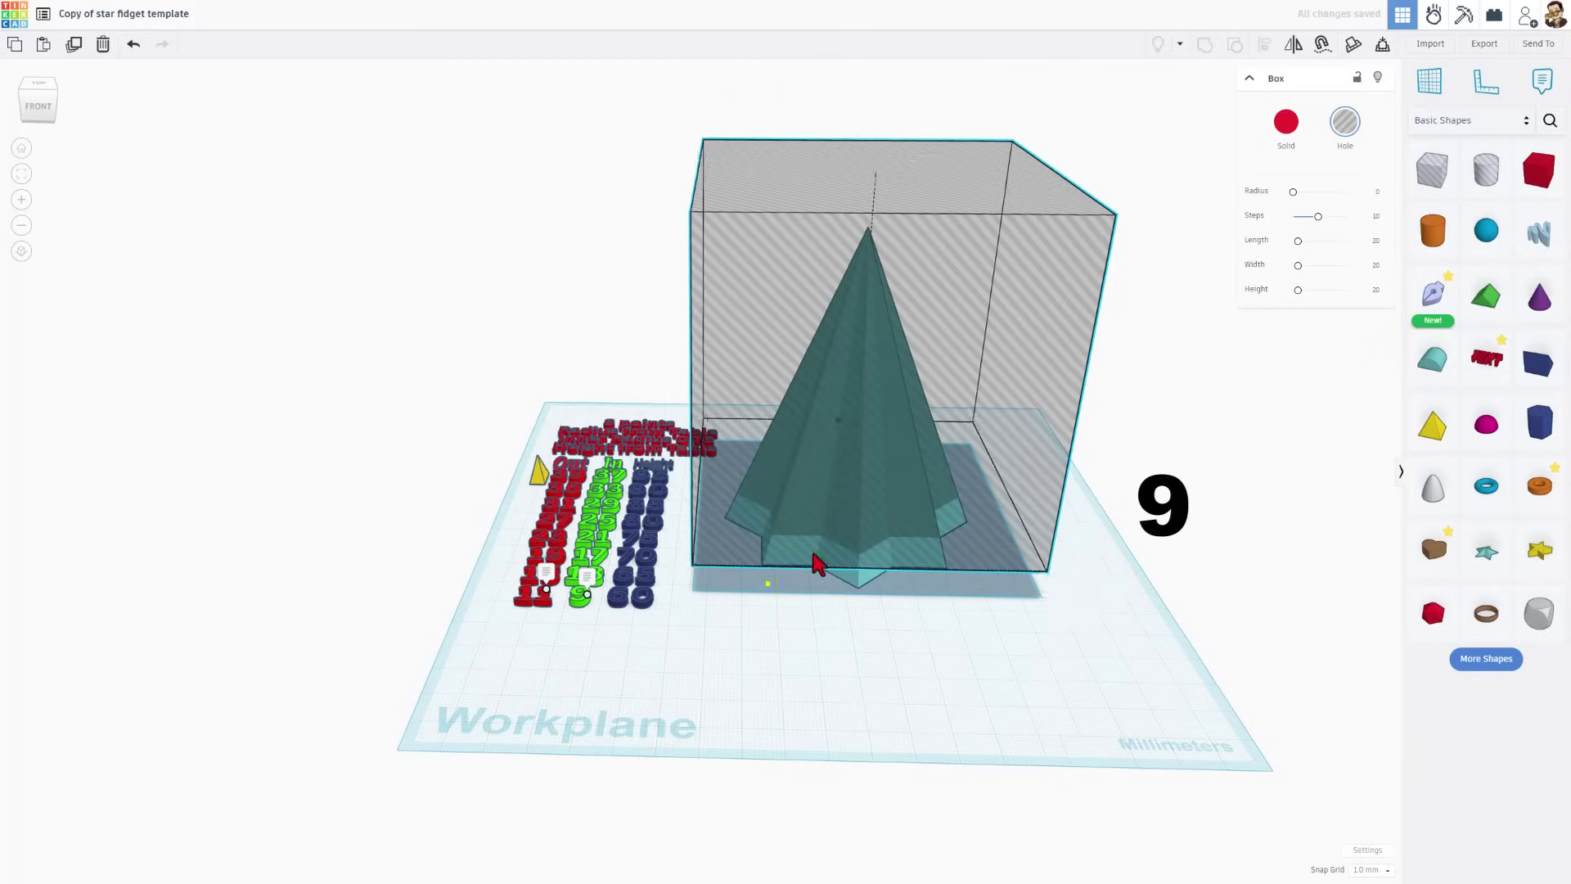
# - Duplicate the star in place and turn the copy into a hole
pyautogui.moveTo(817, 562)
pyautogui.mouseDown(button='right')
pyautogui.moveTo(876, 508)
pyautogui.moveTo(807, 554)
pyautogui.moveTo(804, 575)
pyautogui.mouseUp(button='right')
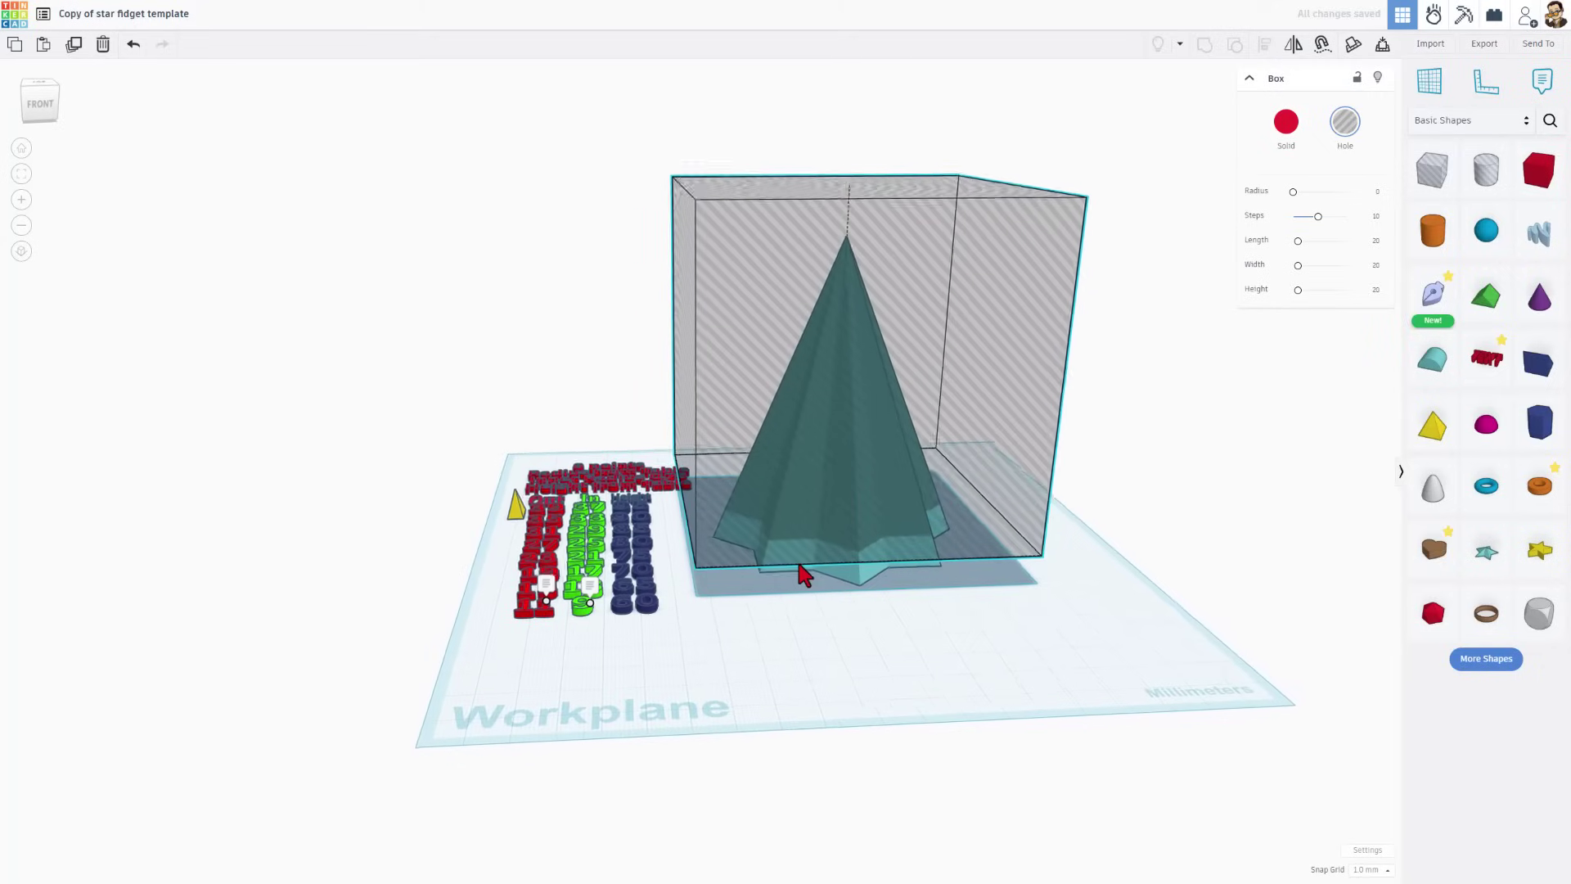
pyautogui.click(849, 602)
pyautogui.click(856, 584)
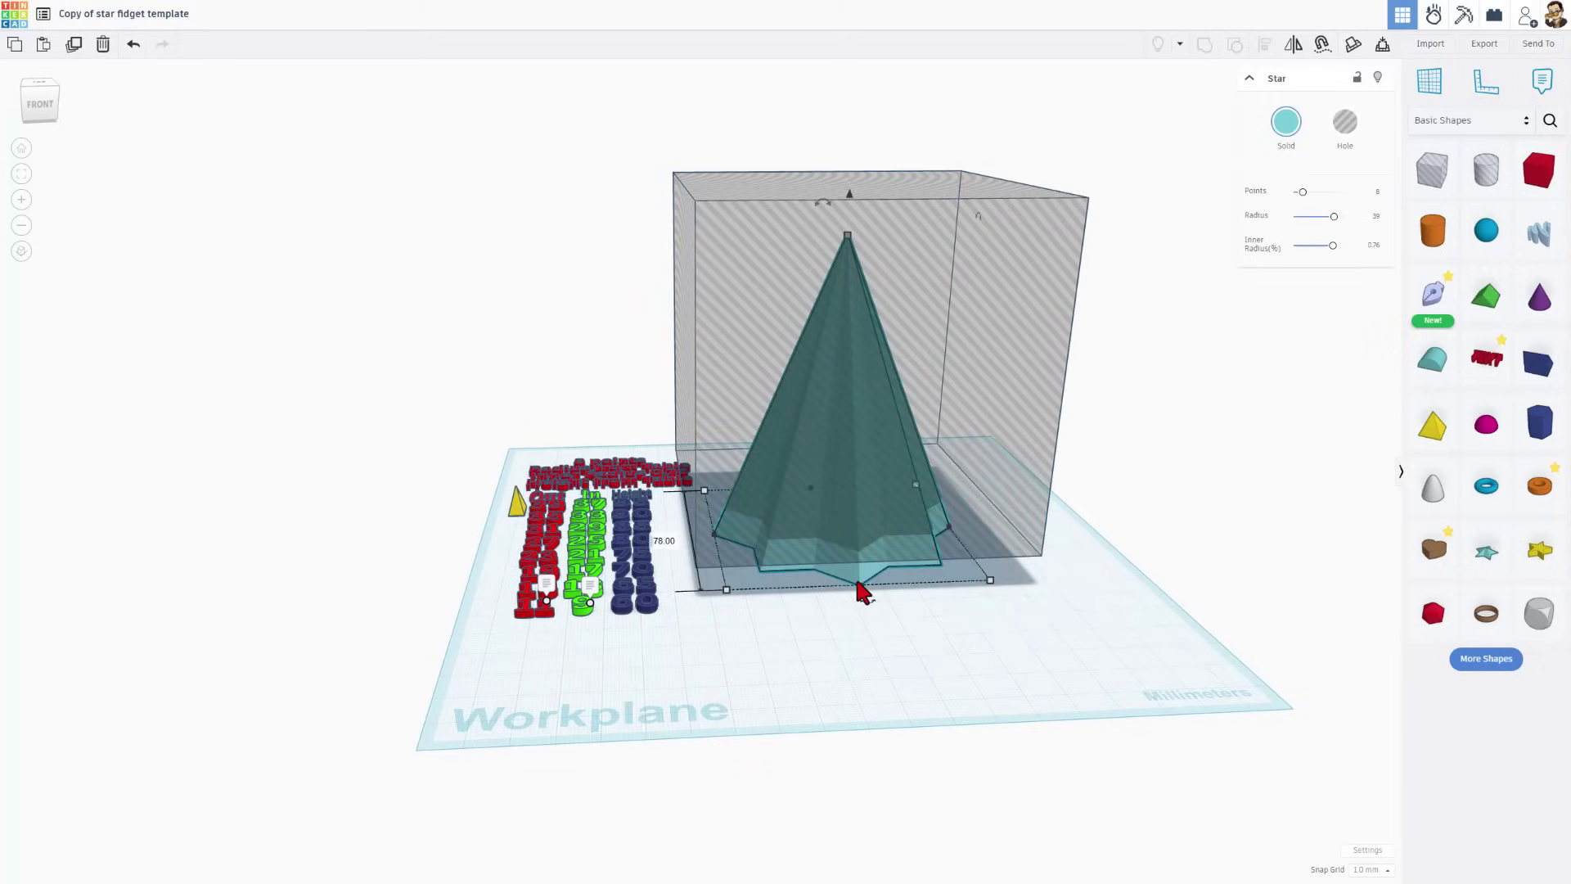
pyautogui.hotkey('ctrl', 'd')
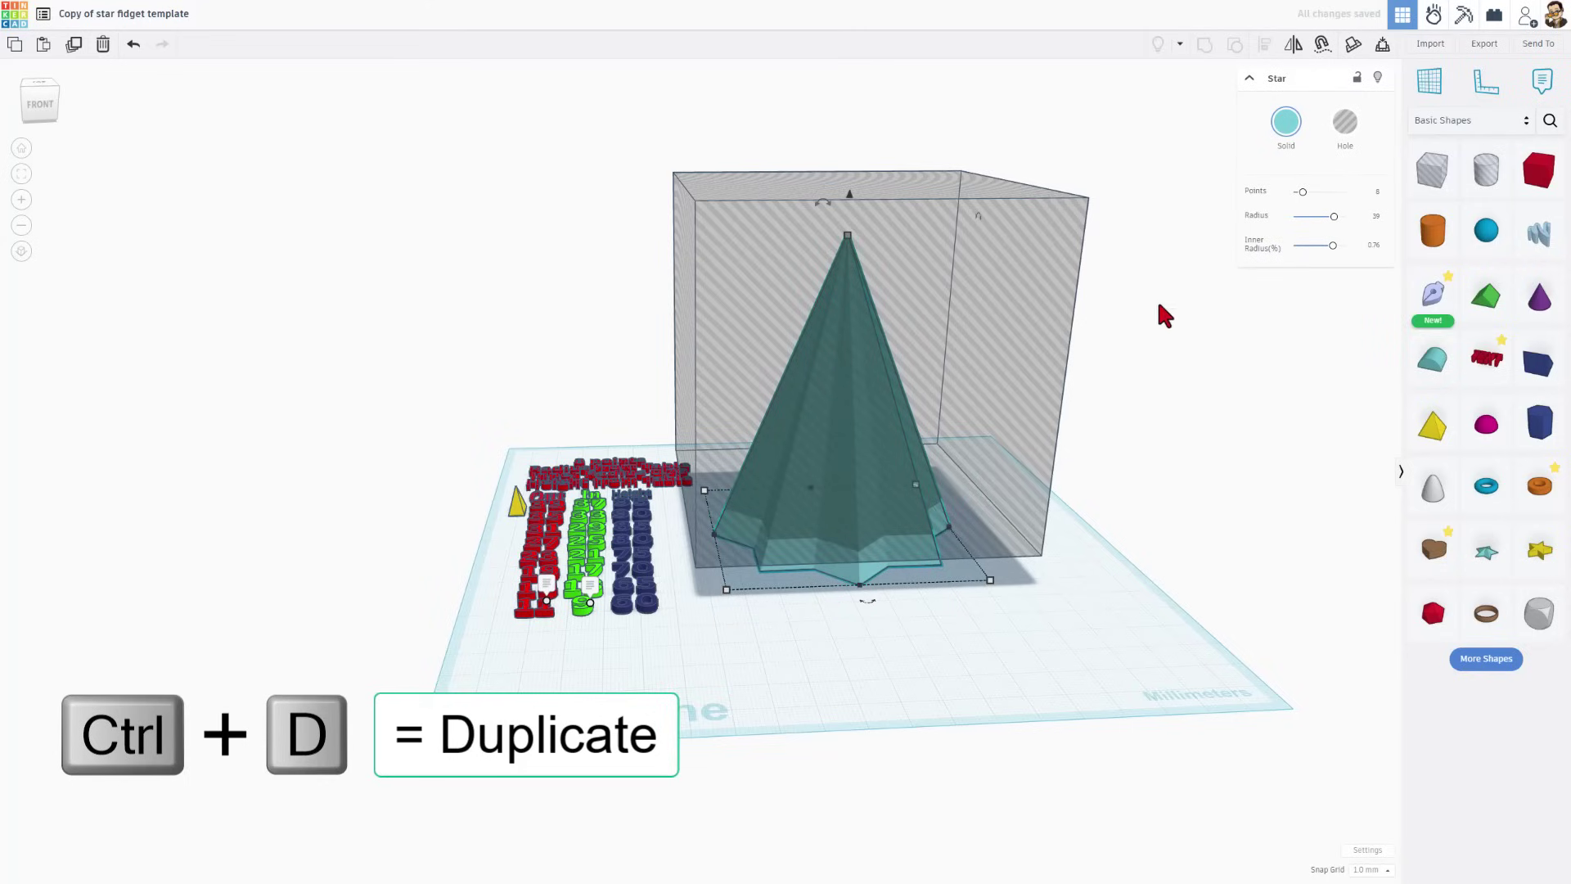
pyautogui.click(1340, 130)
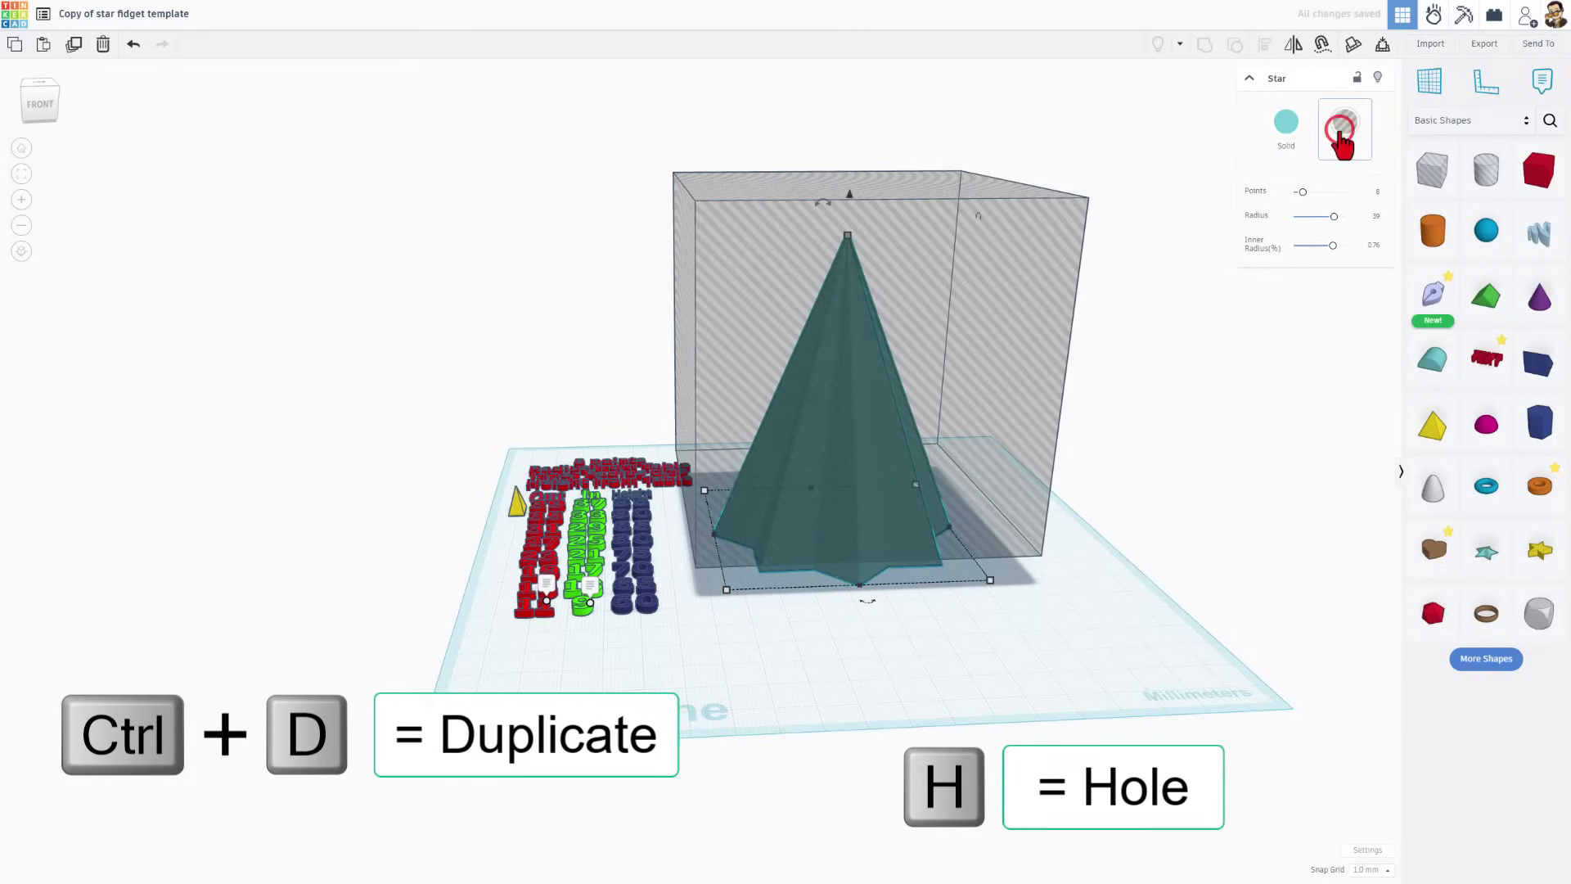
# - Set the radius of the star hole to 37
pyautogui.moveTo(624, 530); pyautogui.dragTo(621, 614, button='right')
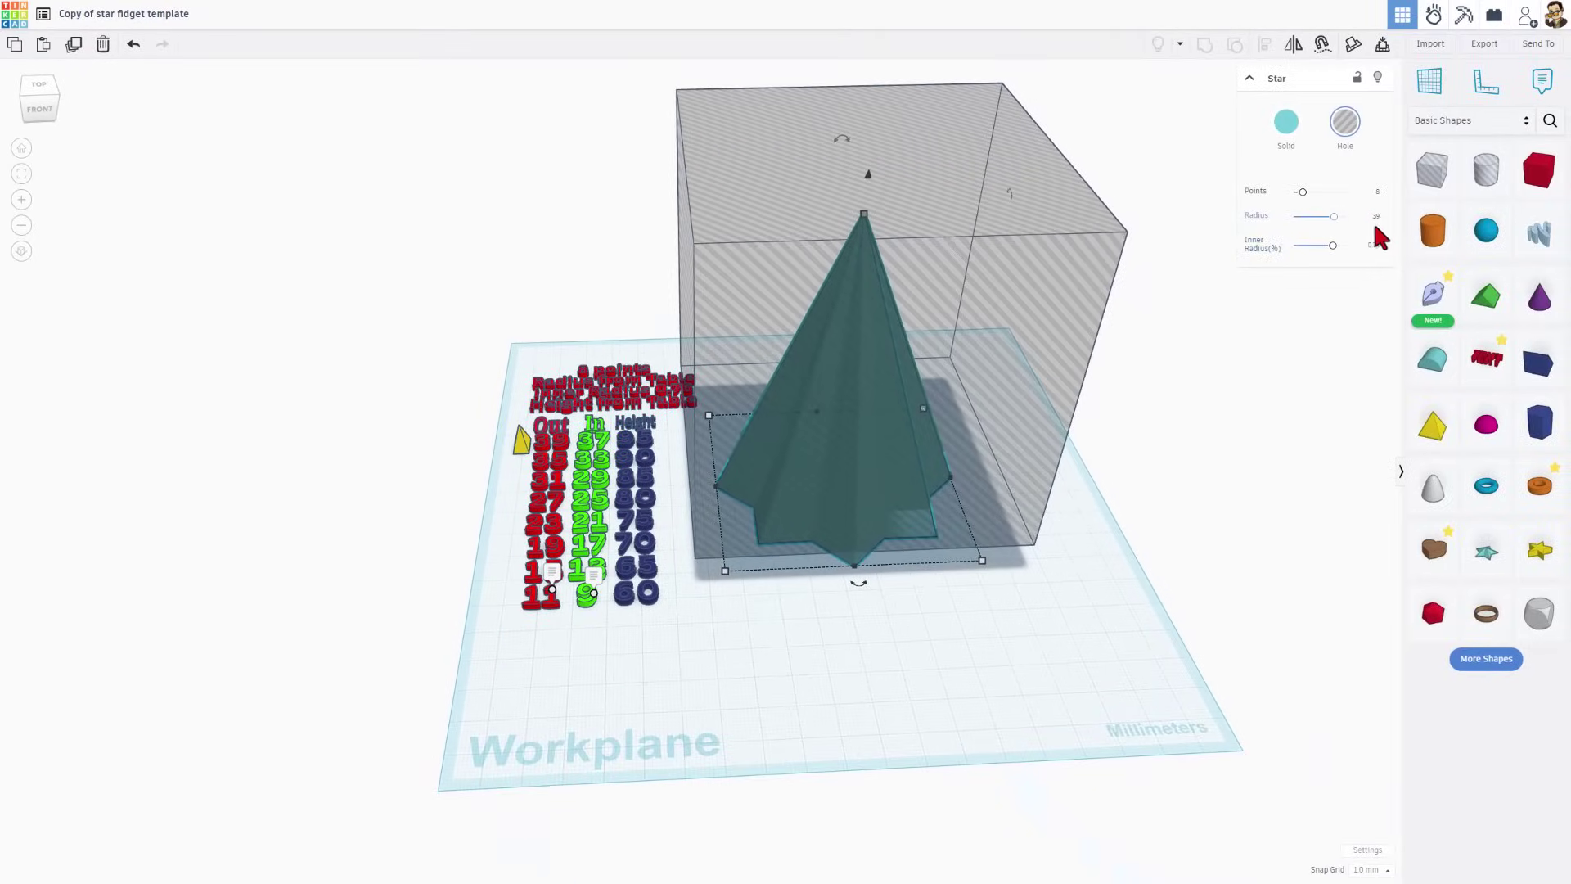
pyautogui.click(1377, 220)
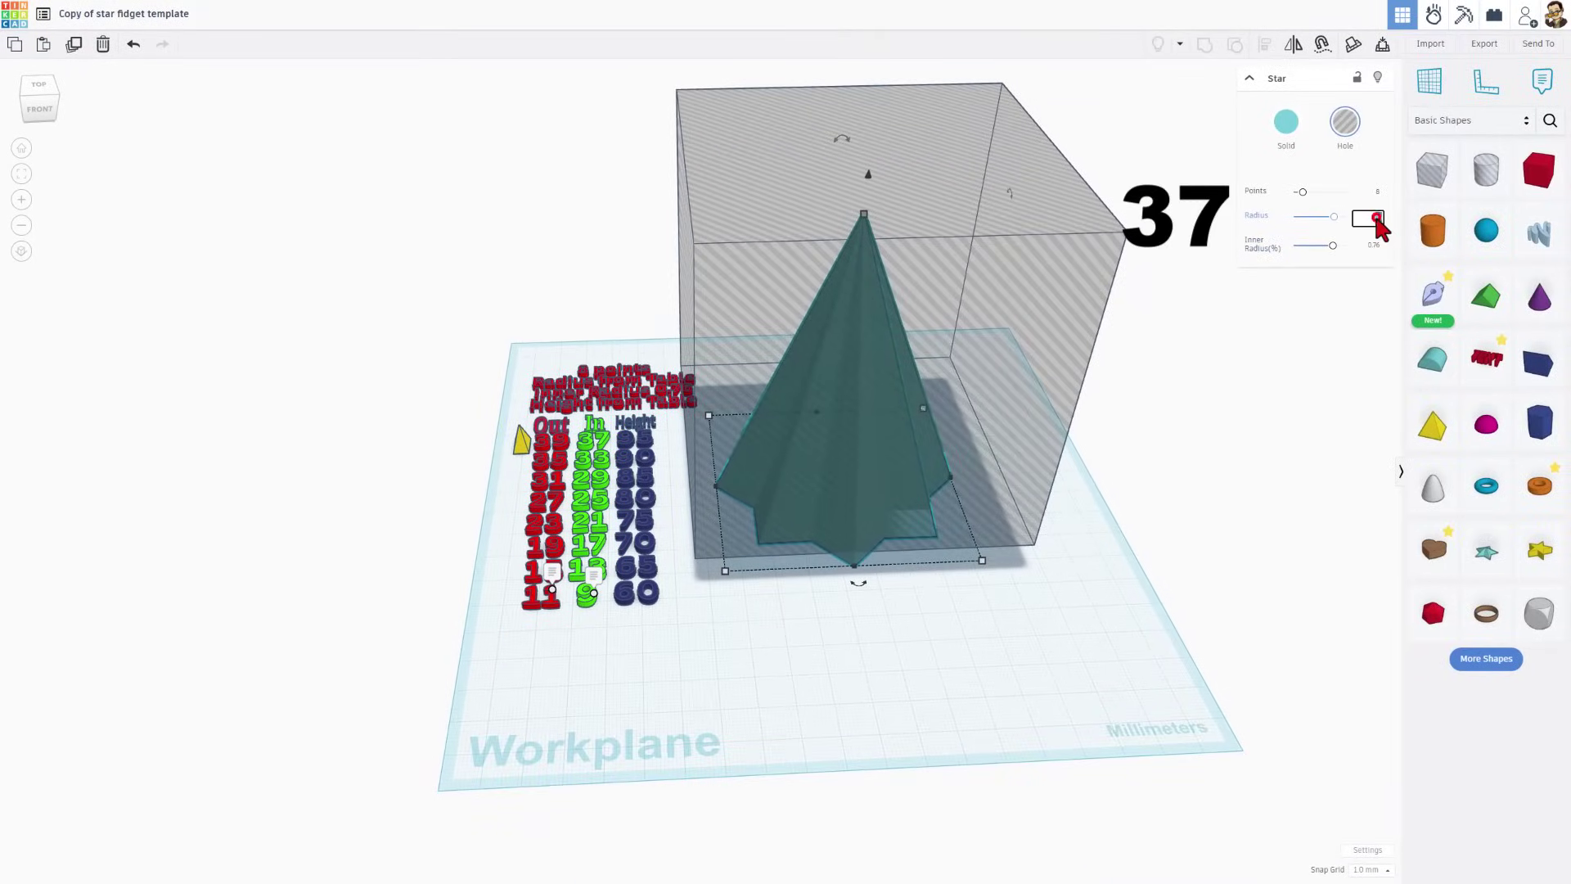
pyautogui.write('37')
pyautogui.press('Return')
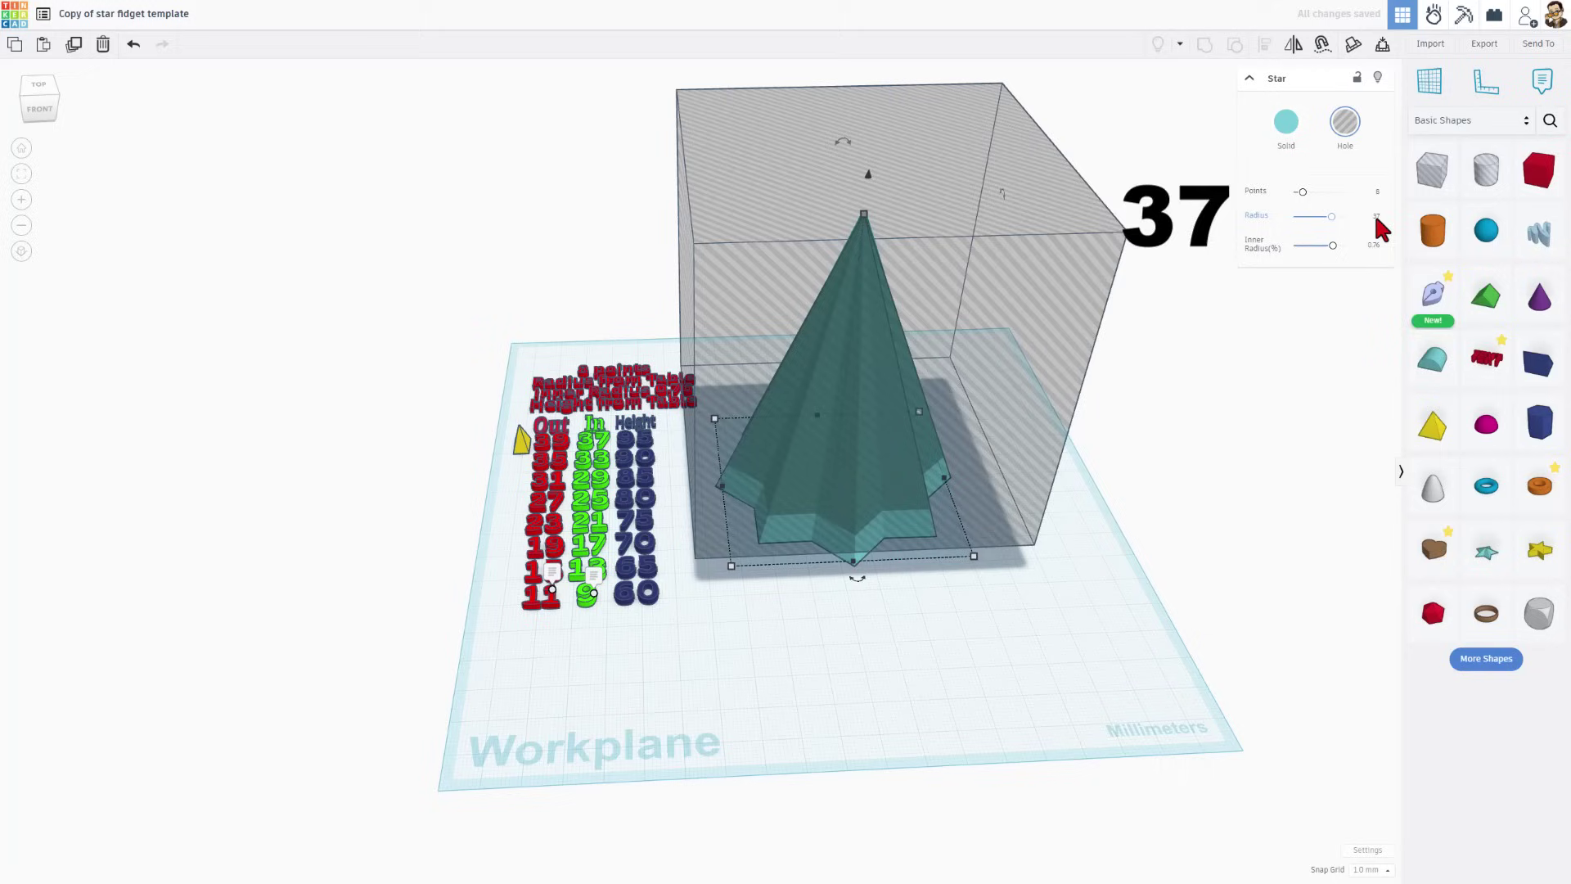
# - Centre the box hole and both stars on each other along both horizontal axes and group them into a hollow star ring
pyautogui.moveTo(780, 628); pyautogui.dragTo(916, 474)
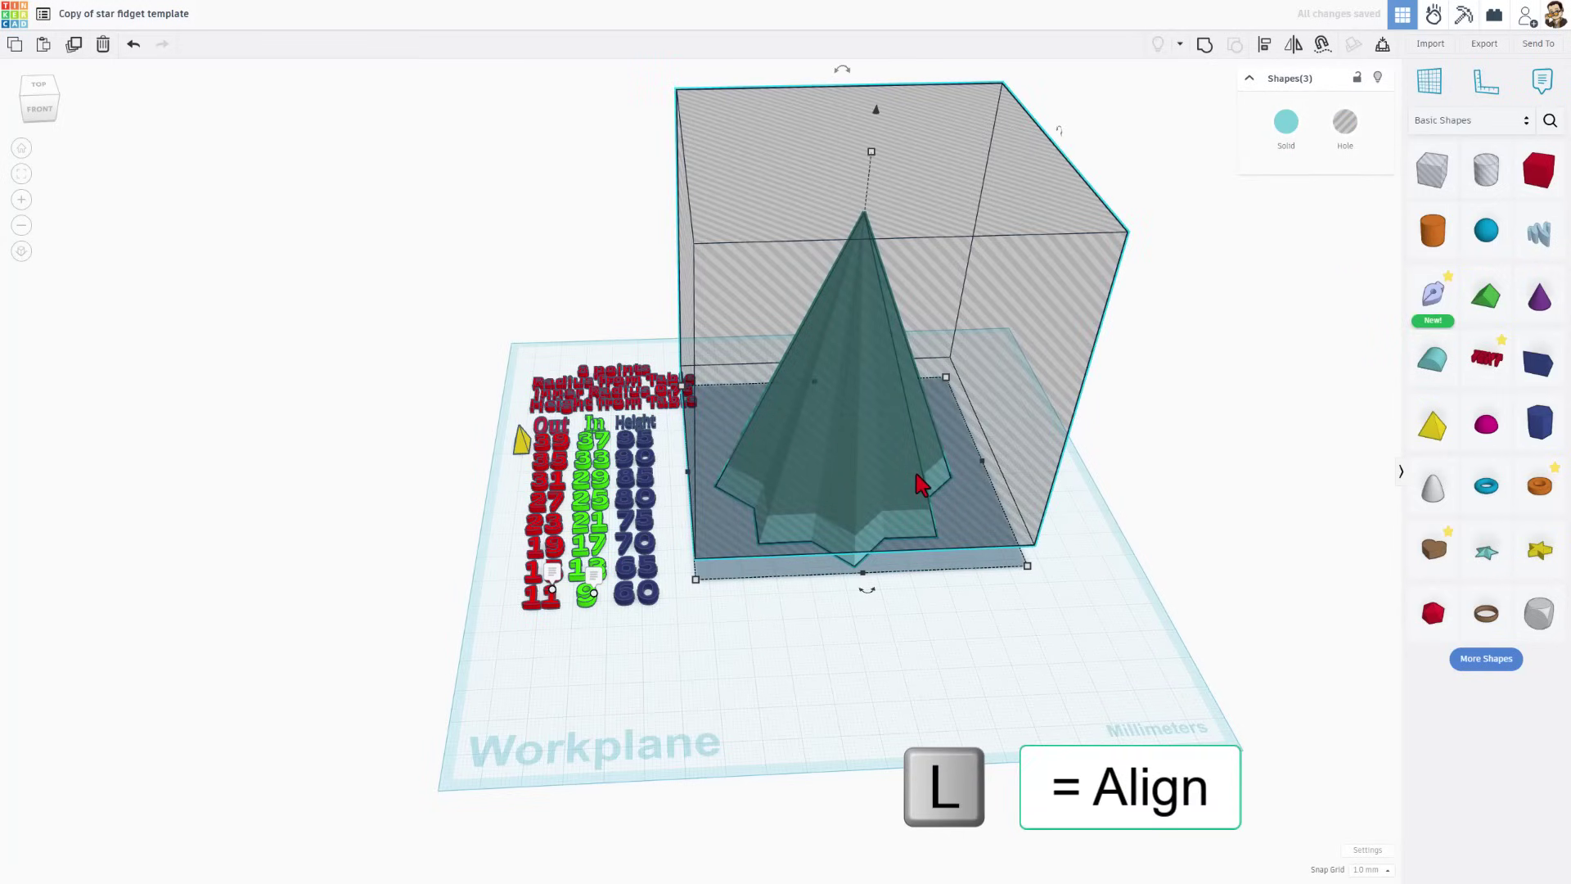
pyautogui.press('l')
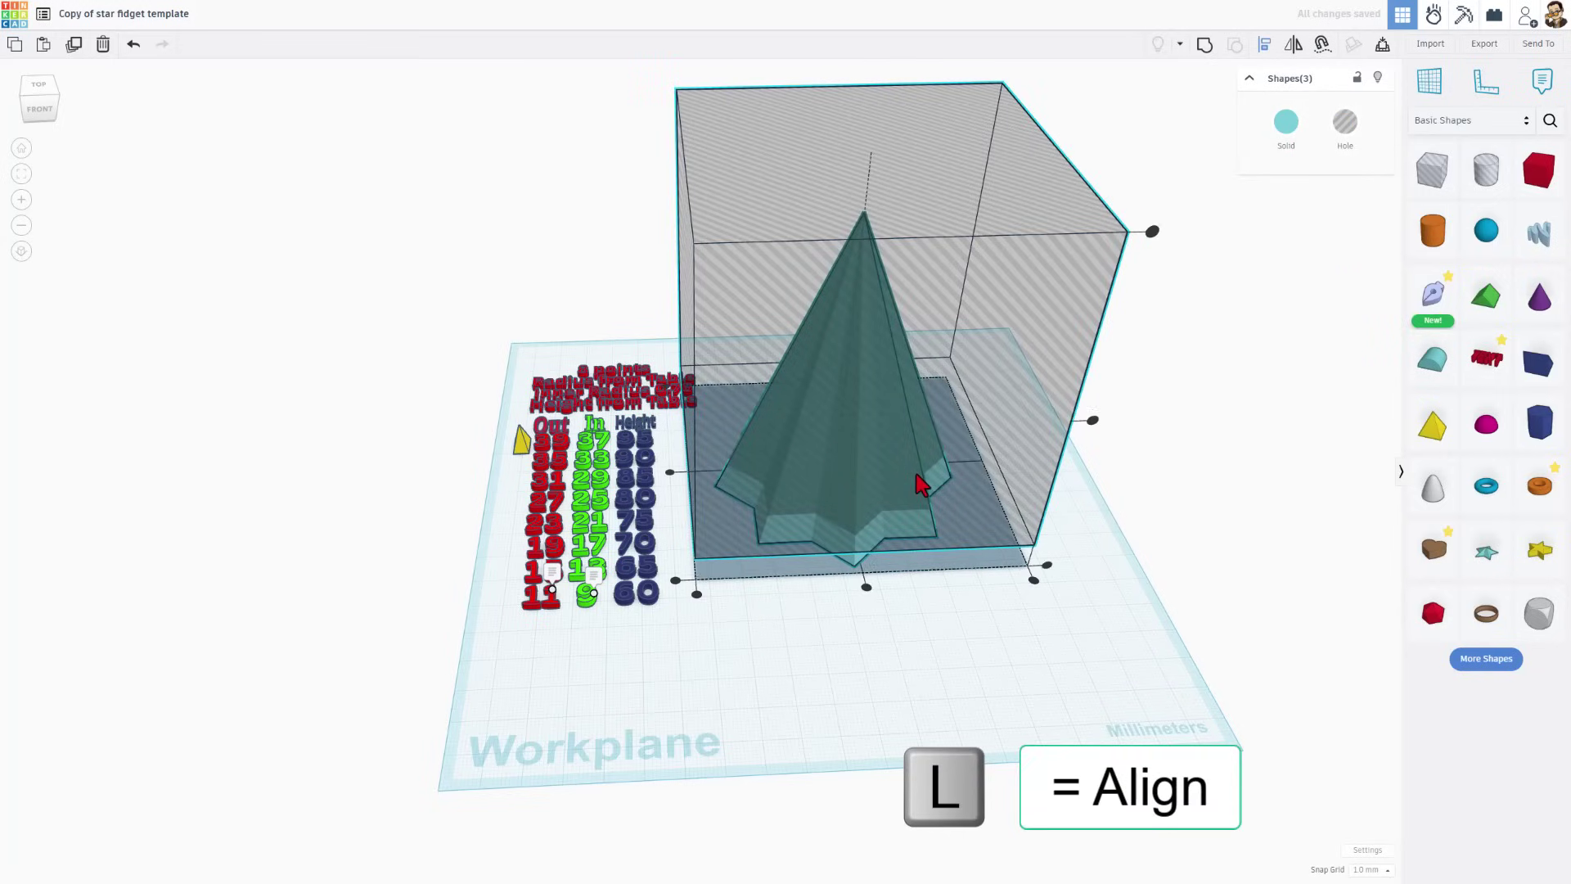
pyautogui.click(866, 587)
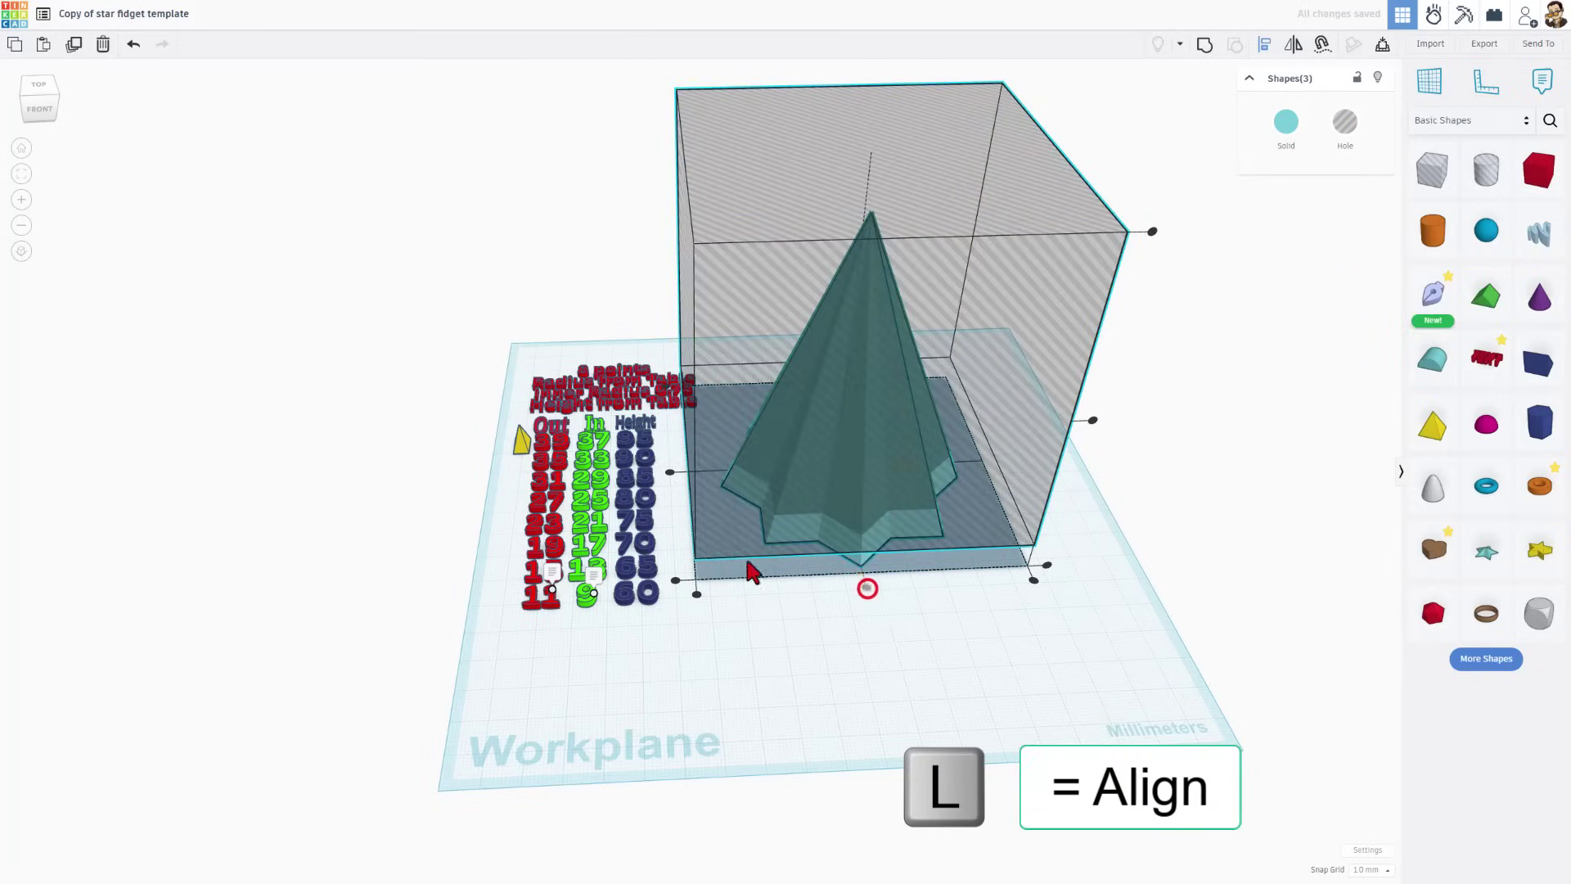
pyautogui.click(22, 98)
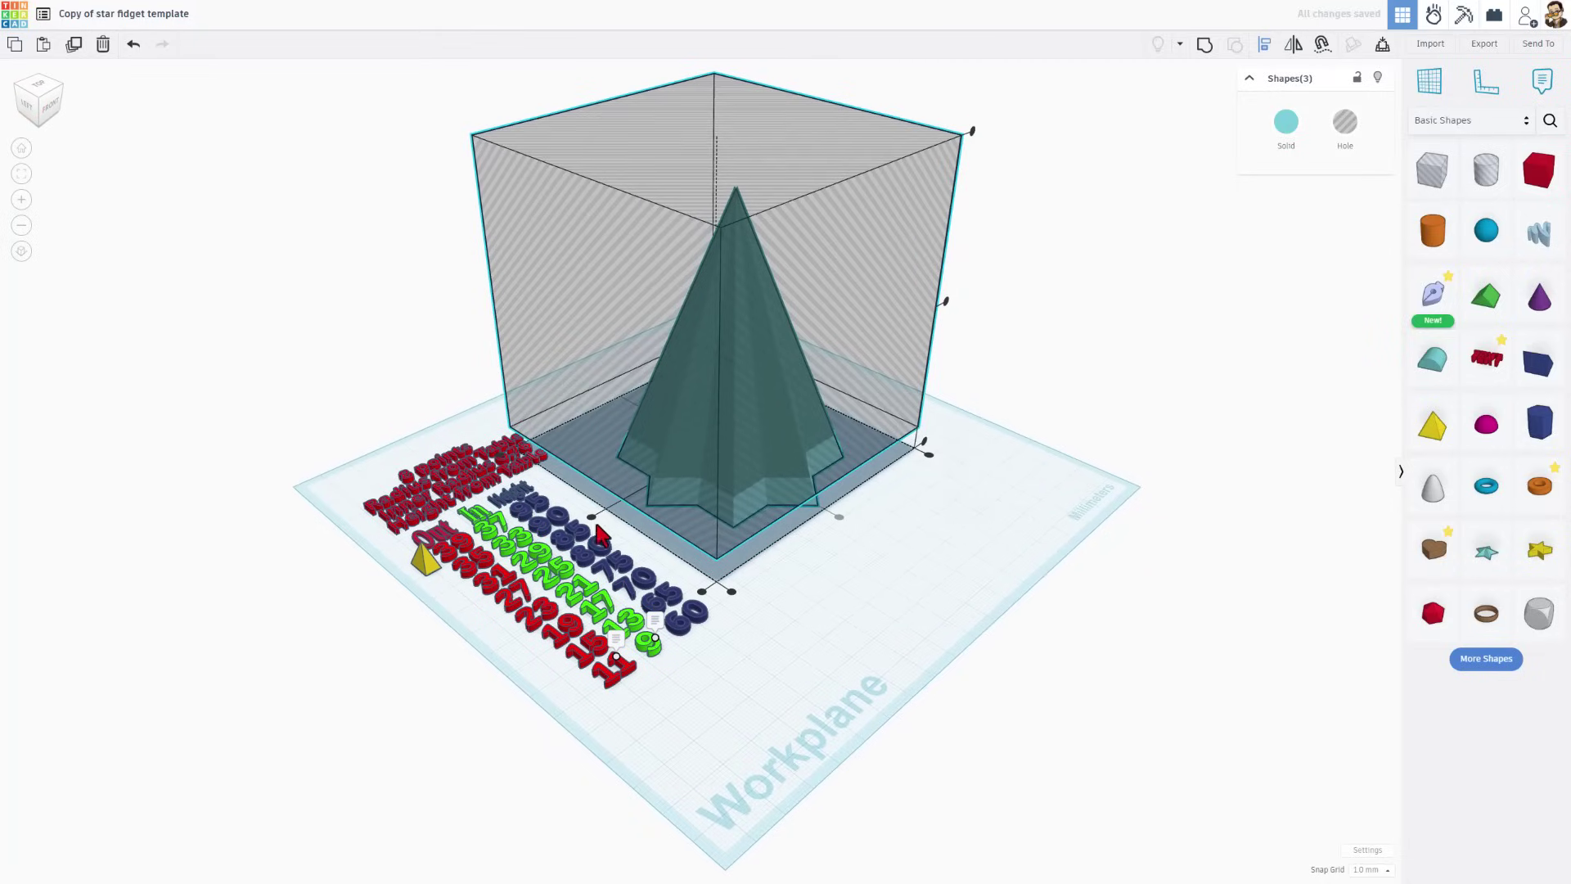
pyautogui.click(591, 519)
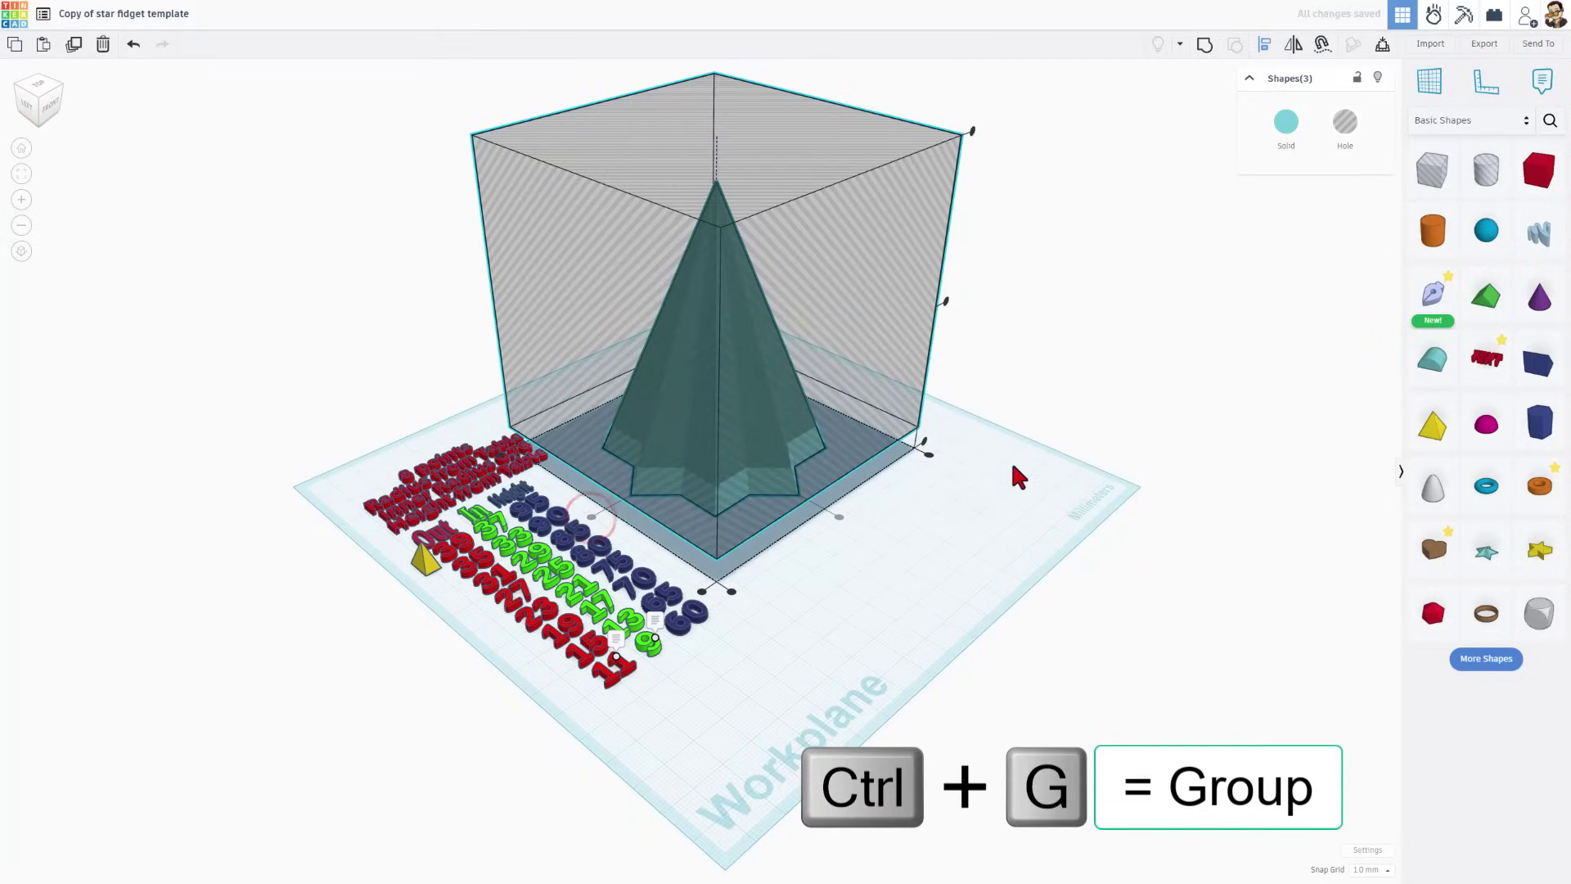
pyautogui.click(1203, 47)
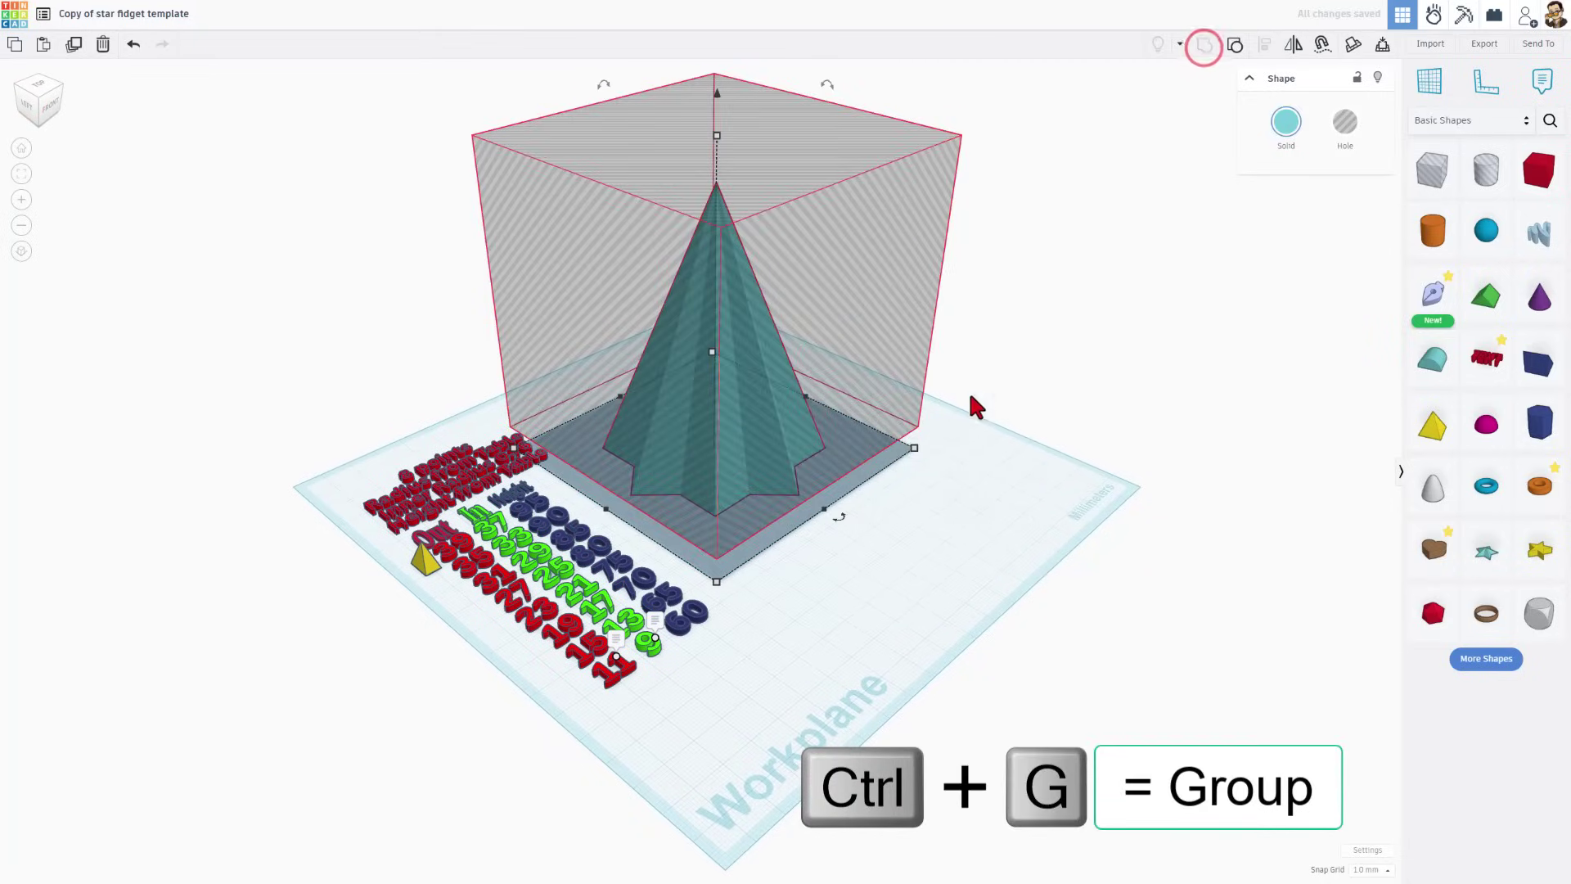
pyautogui.moveTo(958, 452); pyautogui.dragTo(740, 504, button='right')
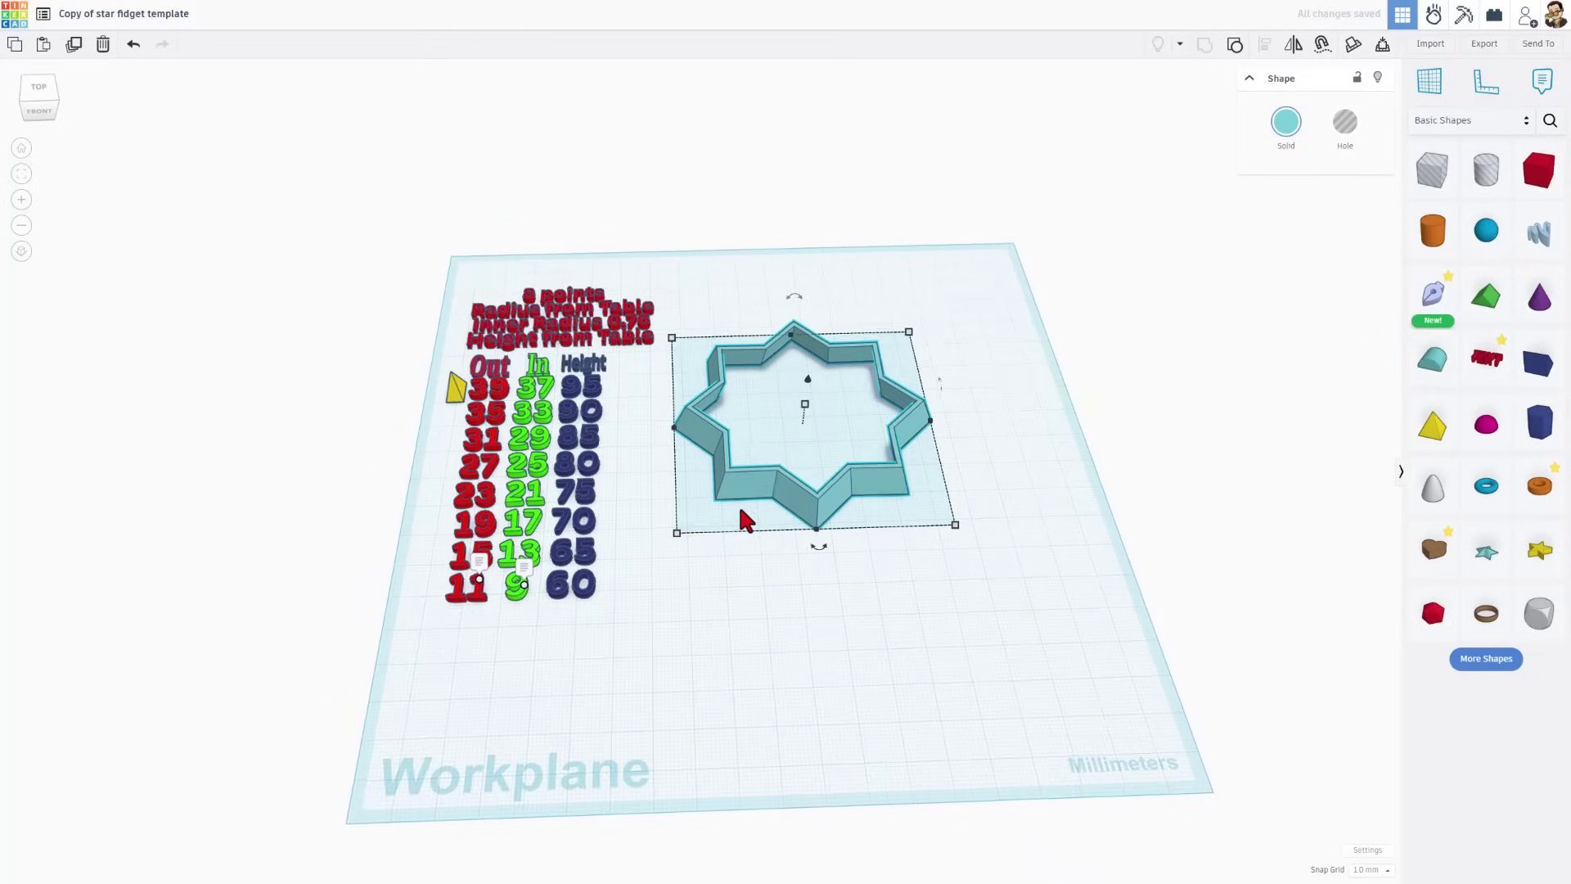
# - Move the yellow pyramid marker down beside the table row with outer radius 35, inner radius 33 and height 90
pyautogui.click(641, 462)
pyautogui.scroll(1, 698, 483)
pyautogui.moveTo(642, 462); pyautogui.dragTo(654, 524, button='right')
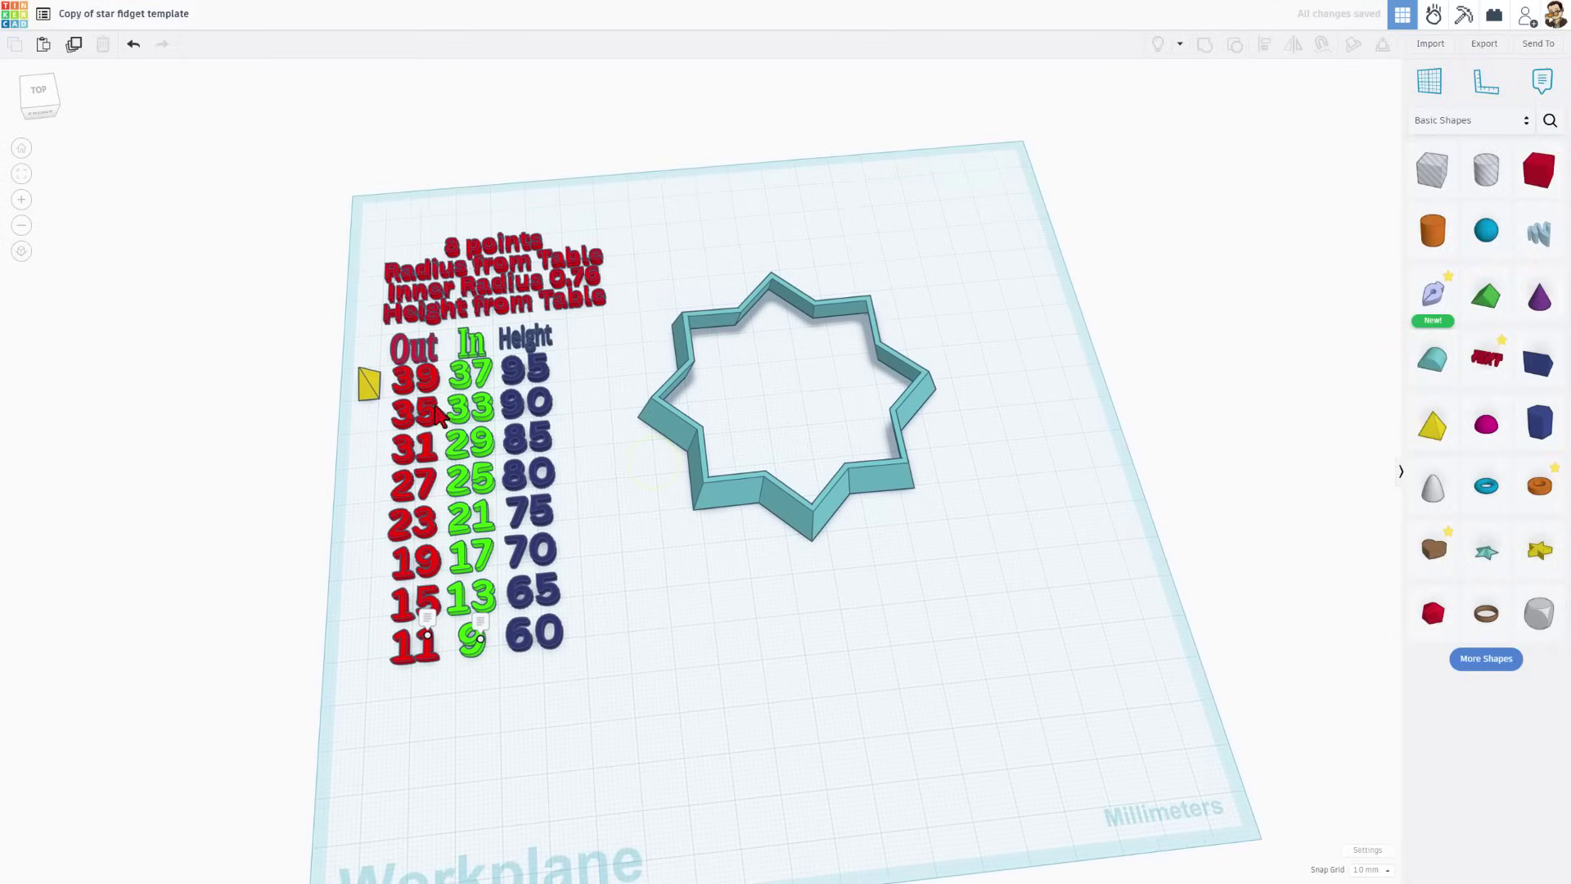
pyautogui.moveTo(370, 396); pyautogui.dragTo(370, 419)
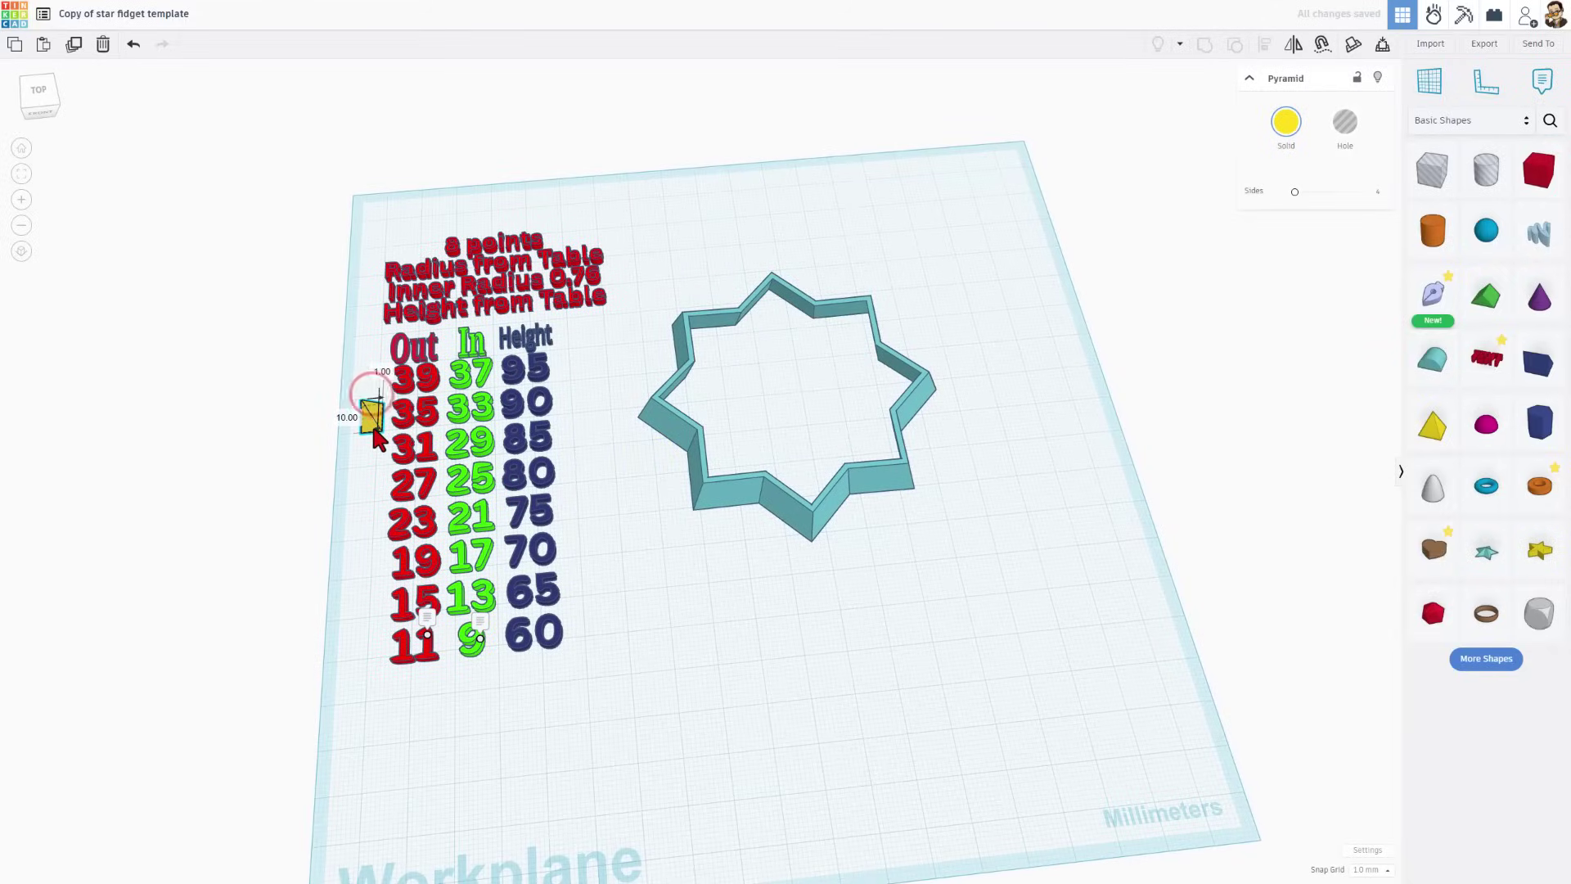
pyautogui.moveTo(818, 489); pyautogui.dragTo(736, 512, button='right')
# - Duplicate the star ring in place and colour the copy red
pyautogui.click(736, 501)
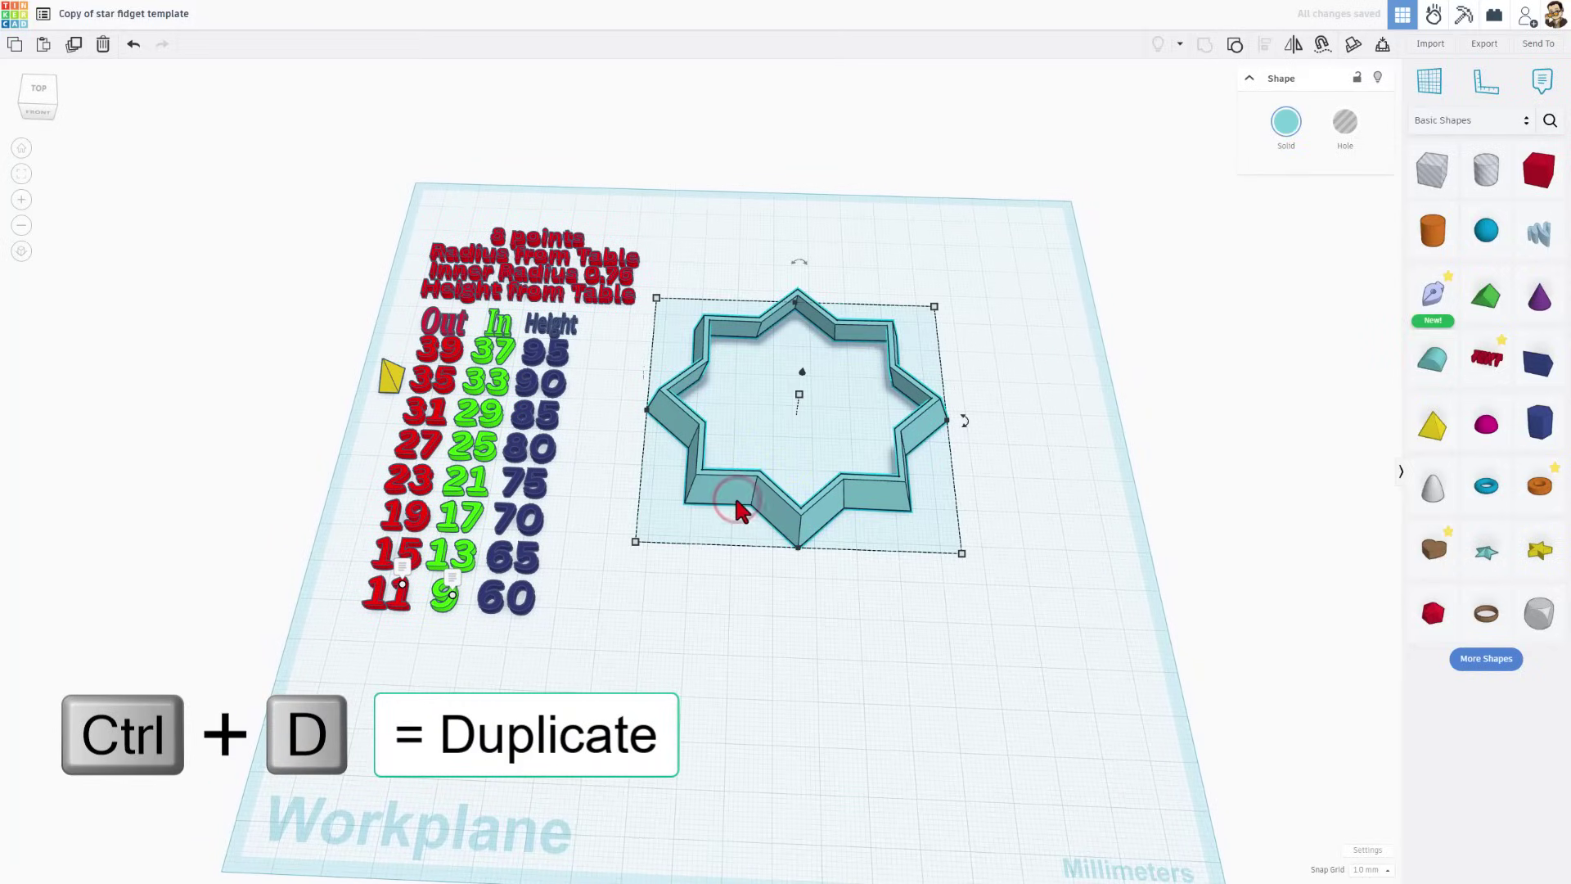
pyautogui.hotkey('ctrl', 'd')
pyautogui.click(726, 489)
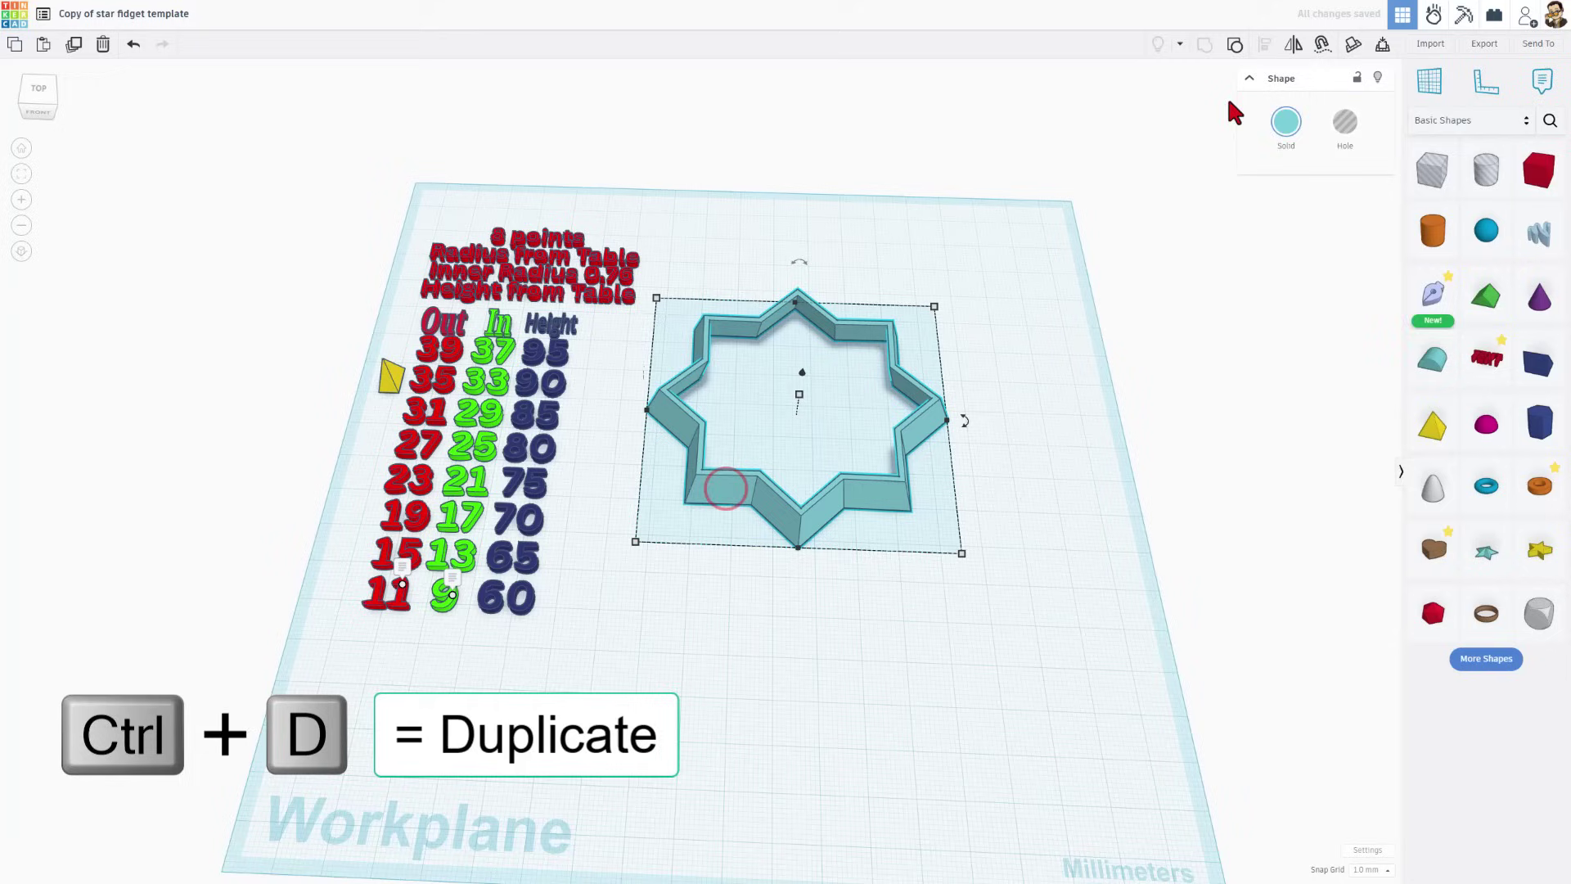
pyautogui.click(1286, 121)
pyautogui.click(1151, 252)
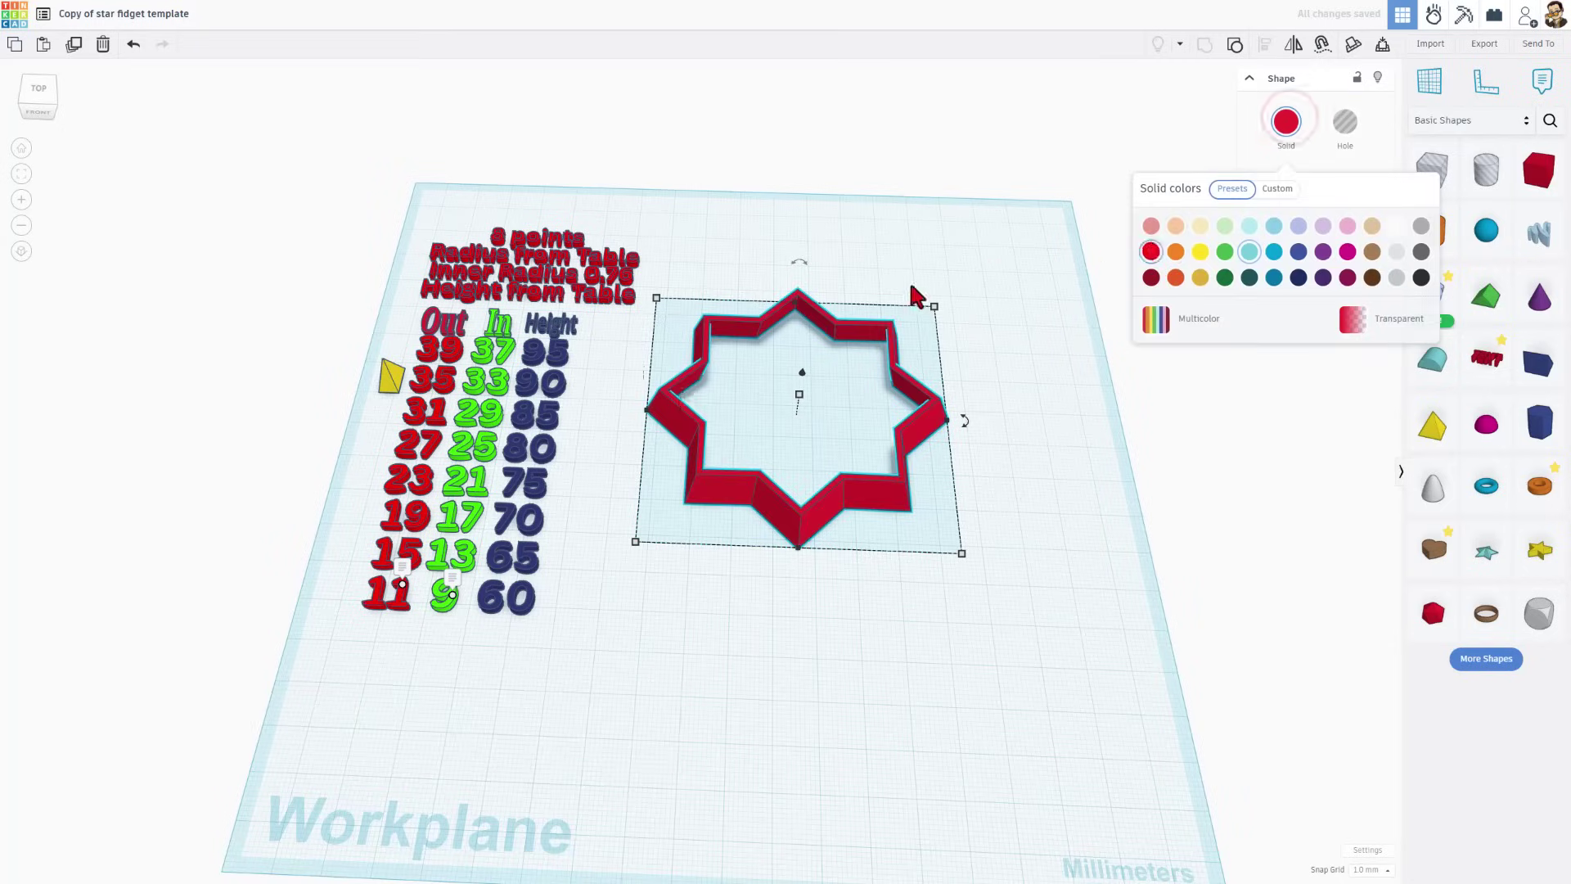
pyautogui.click(761, 418)
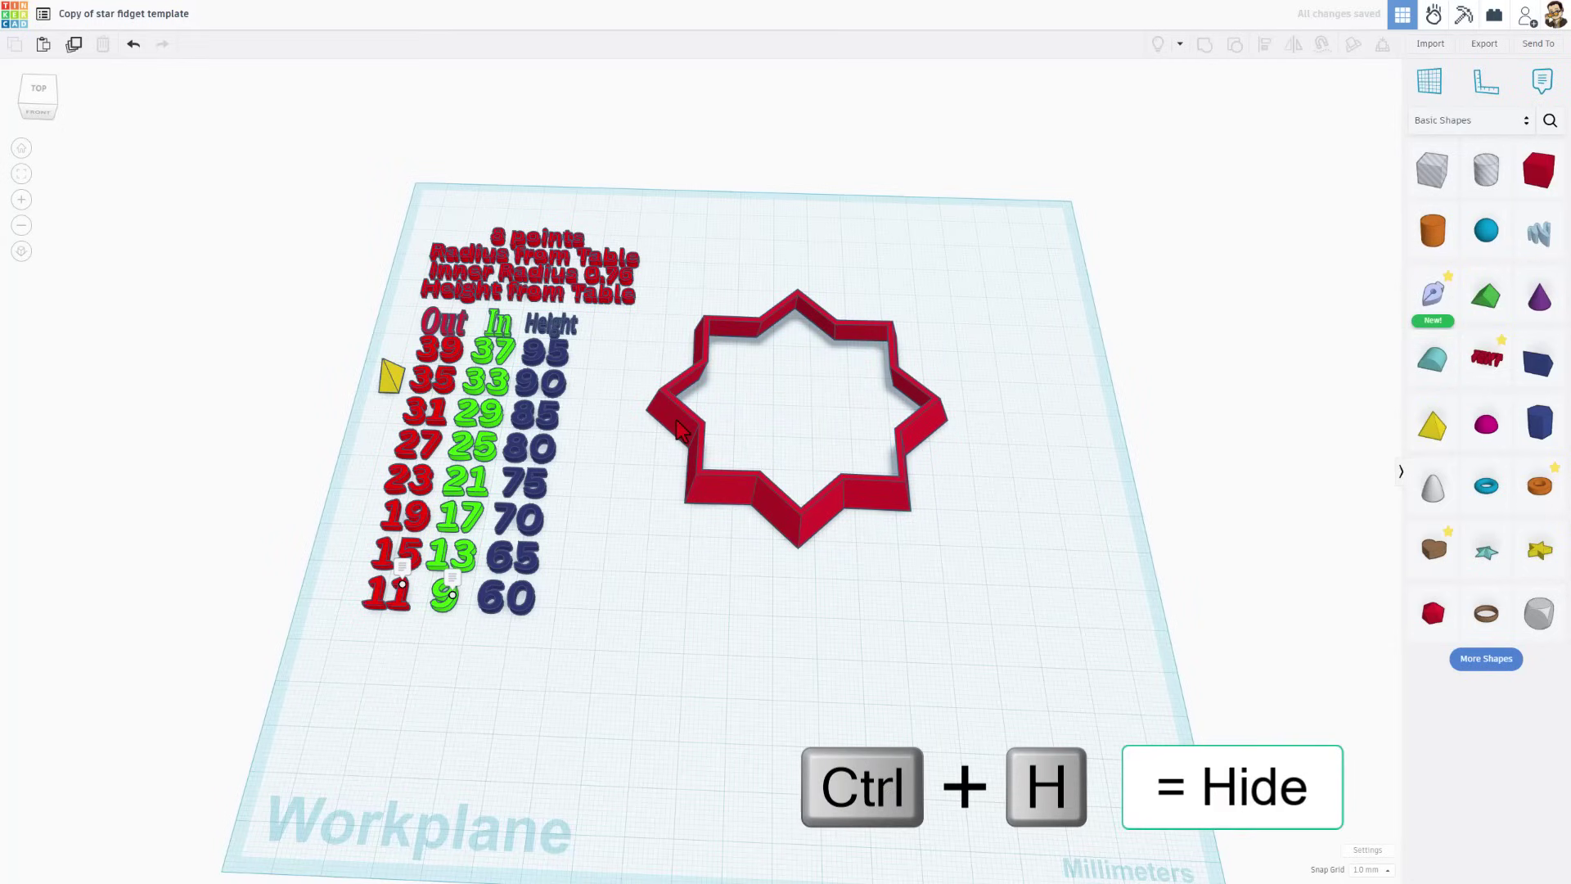
# - Open the red ring's group for editing and hide its box hole
pyautogui.doubleClick(676, 421)
pyautogui.moveTo(688, 409); pyautogui.dragTo(733, 337, button='right')
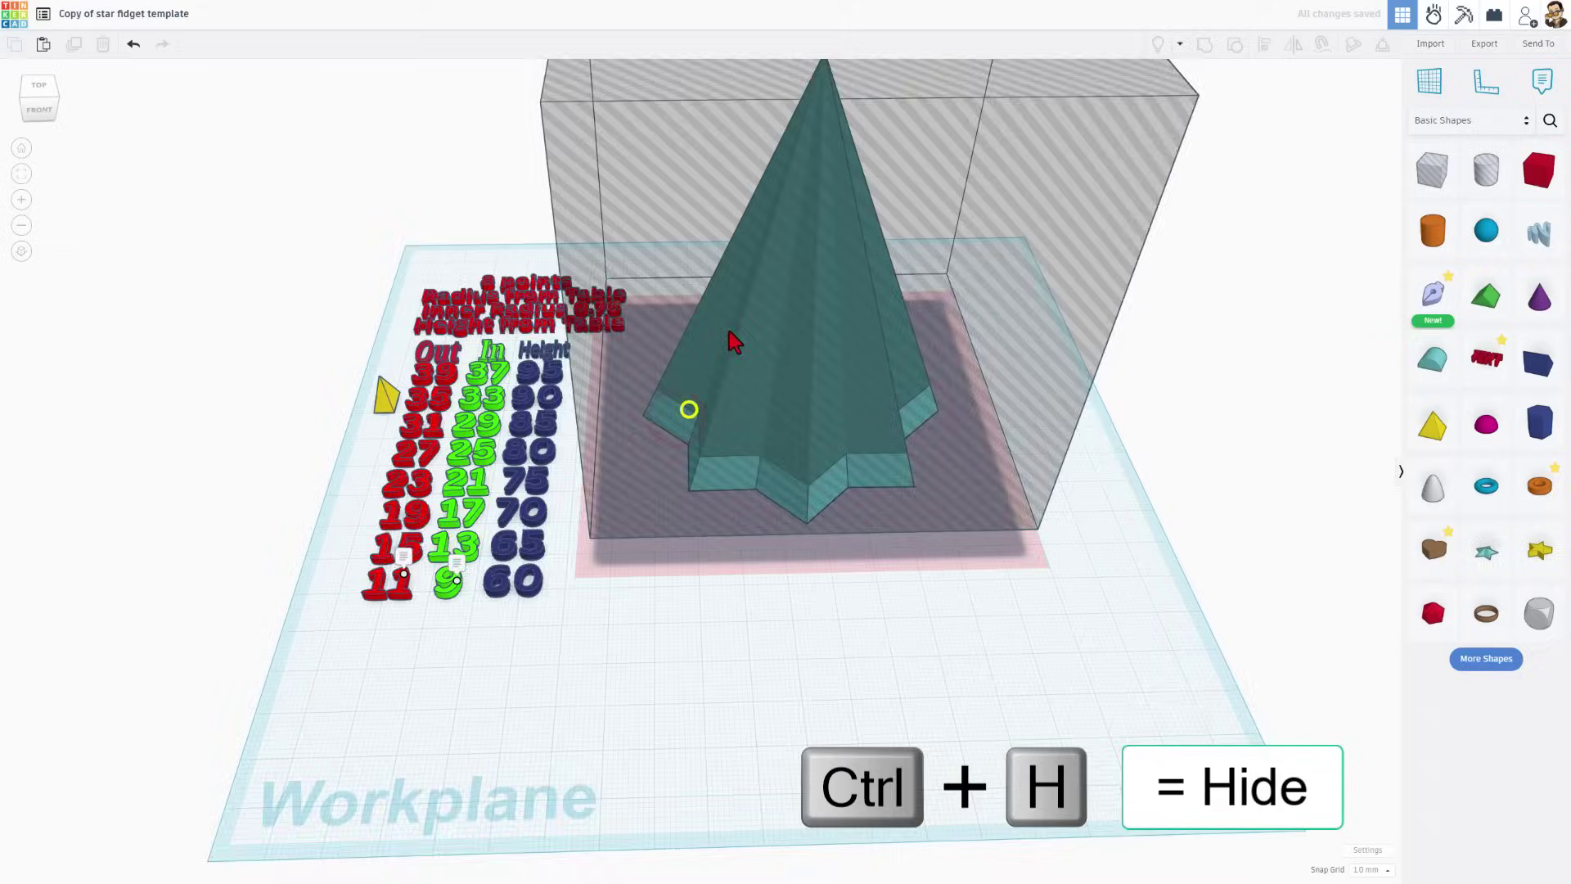
pyautogui.click(993, 219)
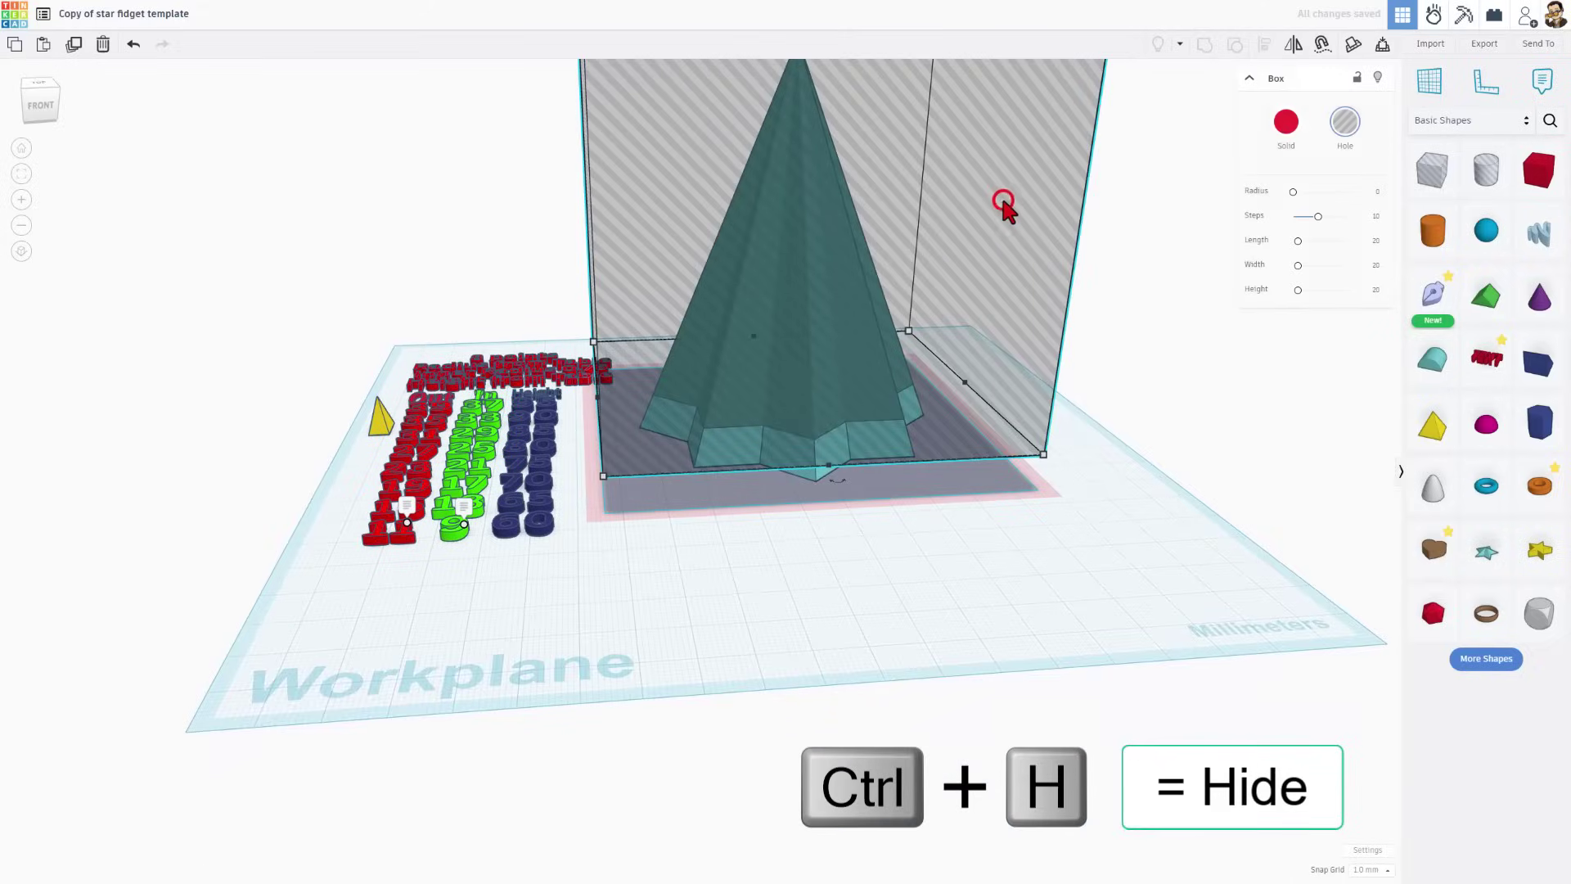
pyautogui.click(1379, 81)
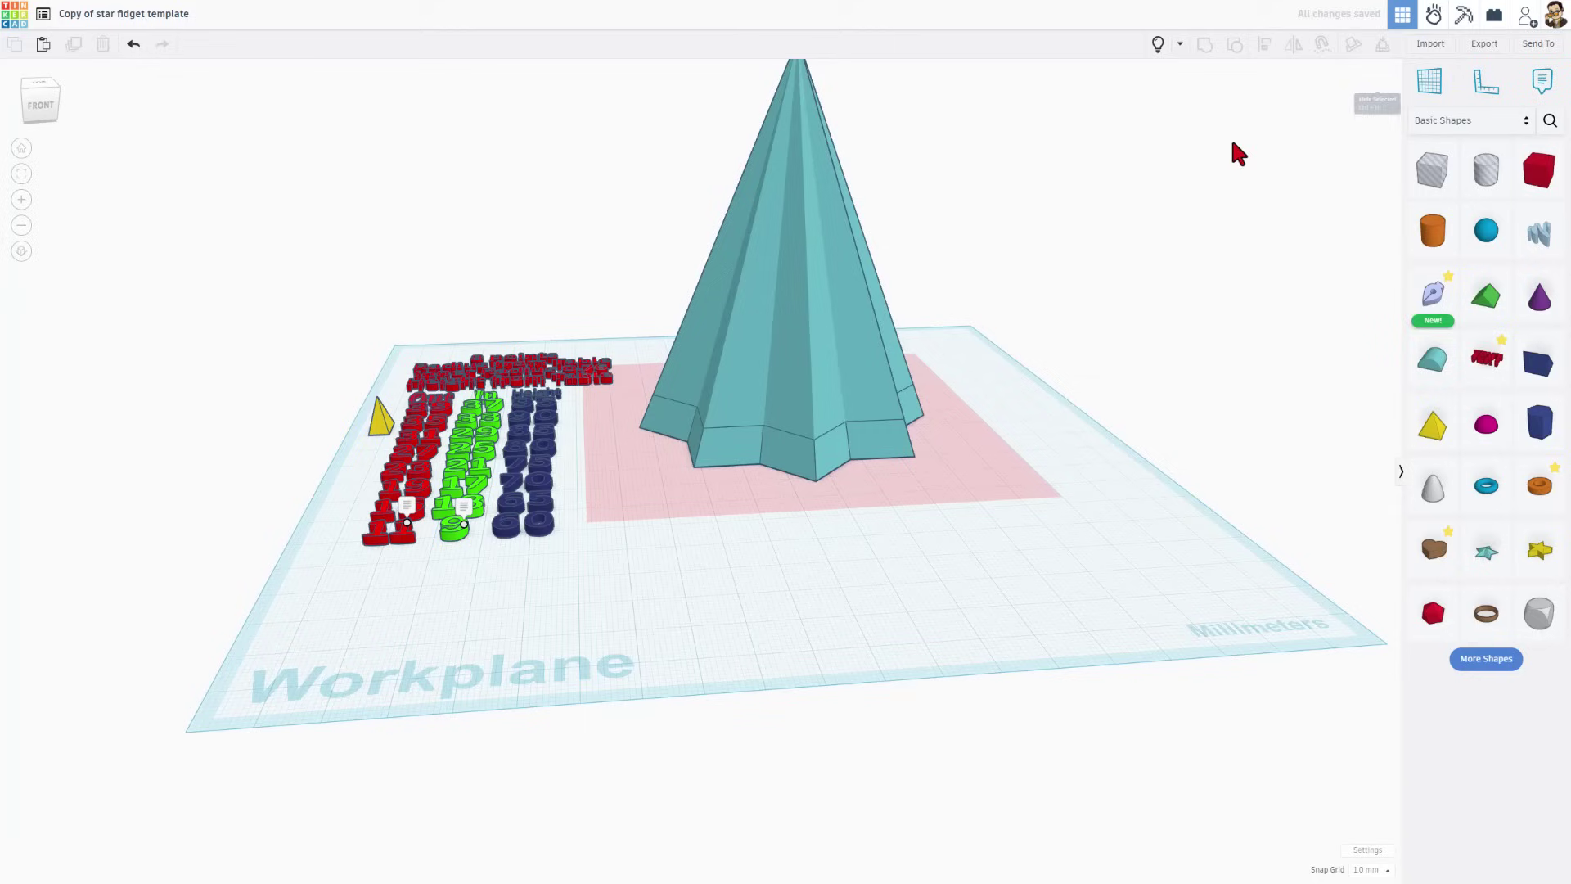
# - Set the group's solid star to a height of 90 mm and a radius of 35
pyautogui.click(807, 461)
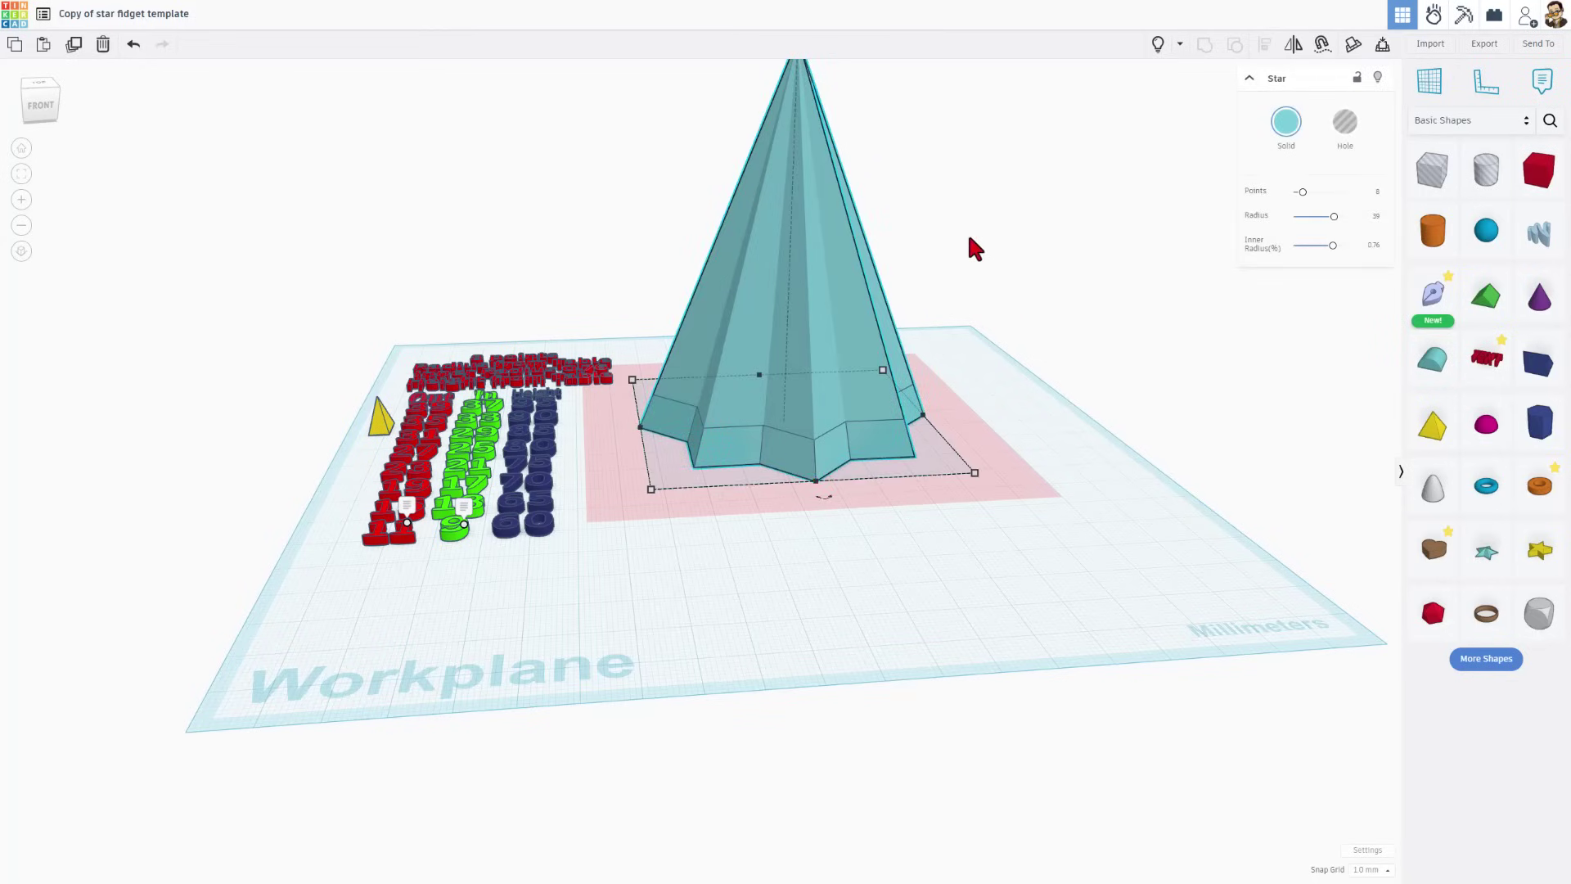
pyautogui.press('f')
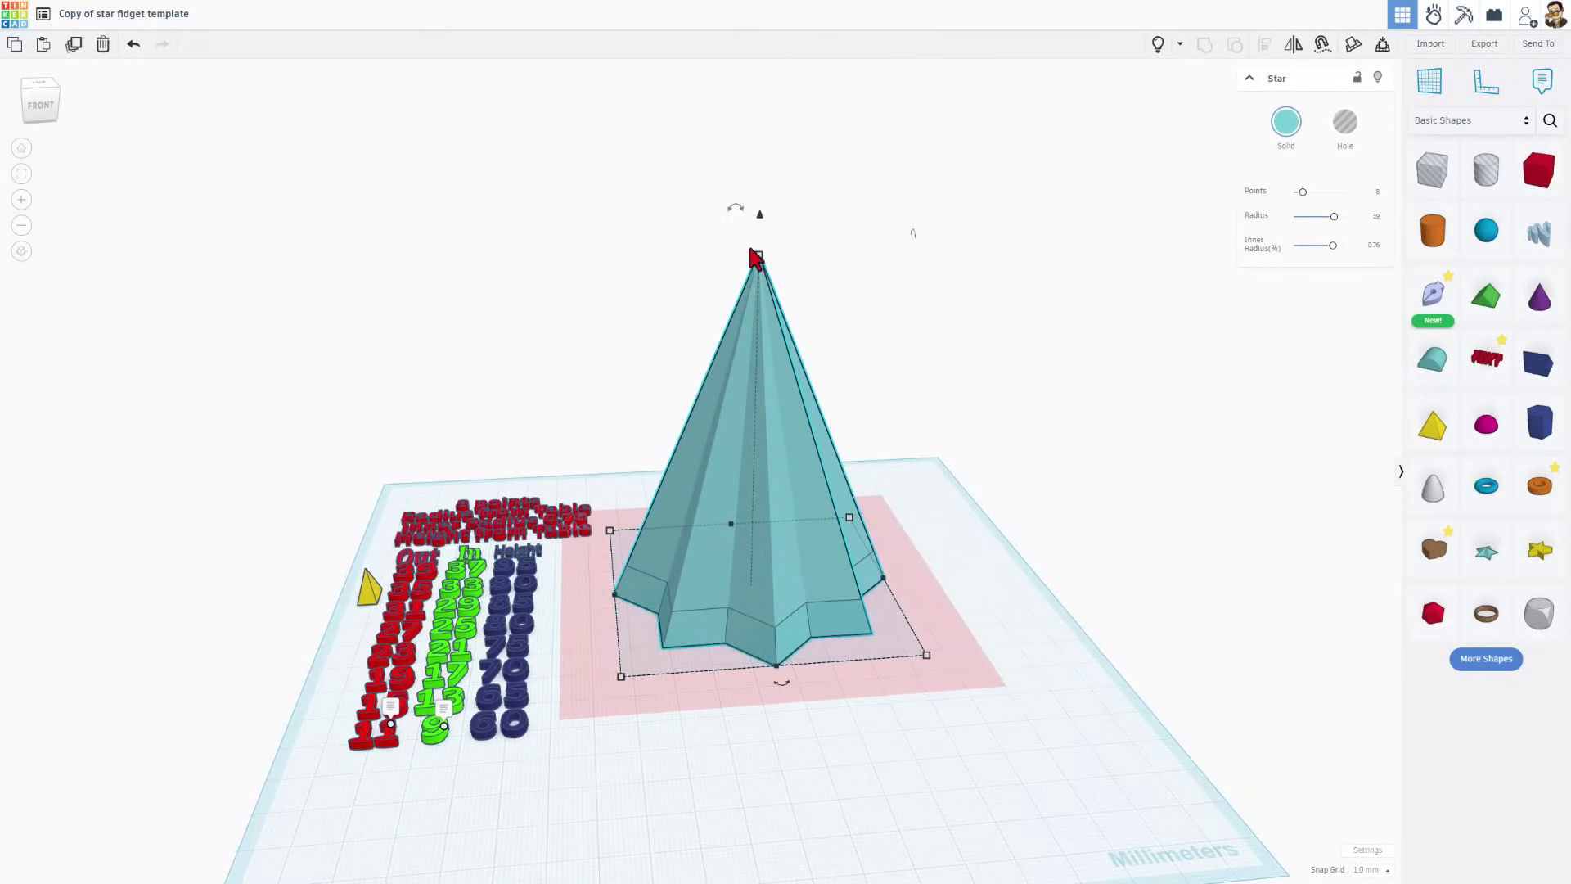
pyautogui.click(759, 255)
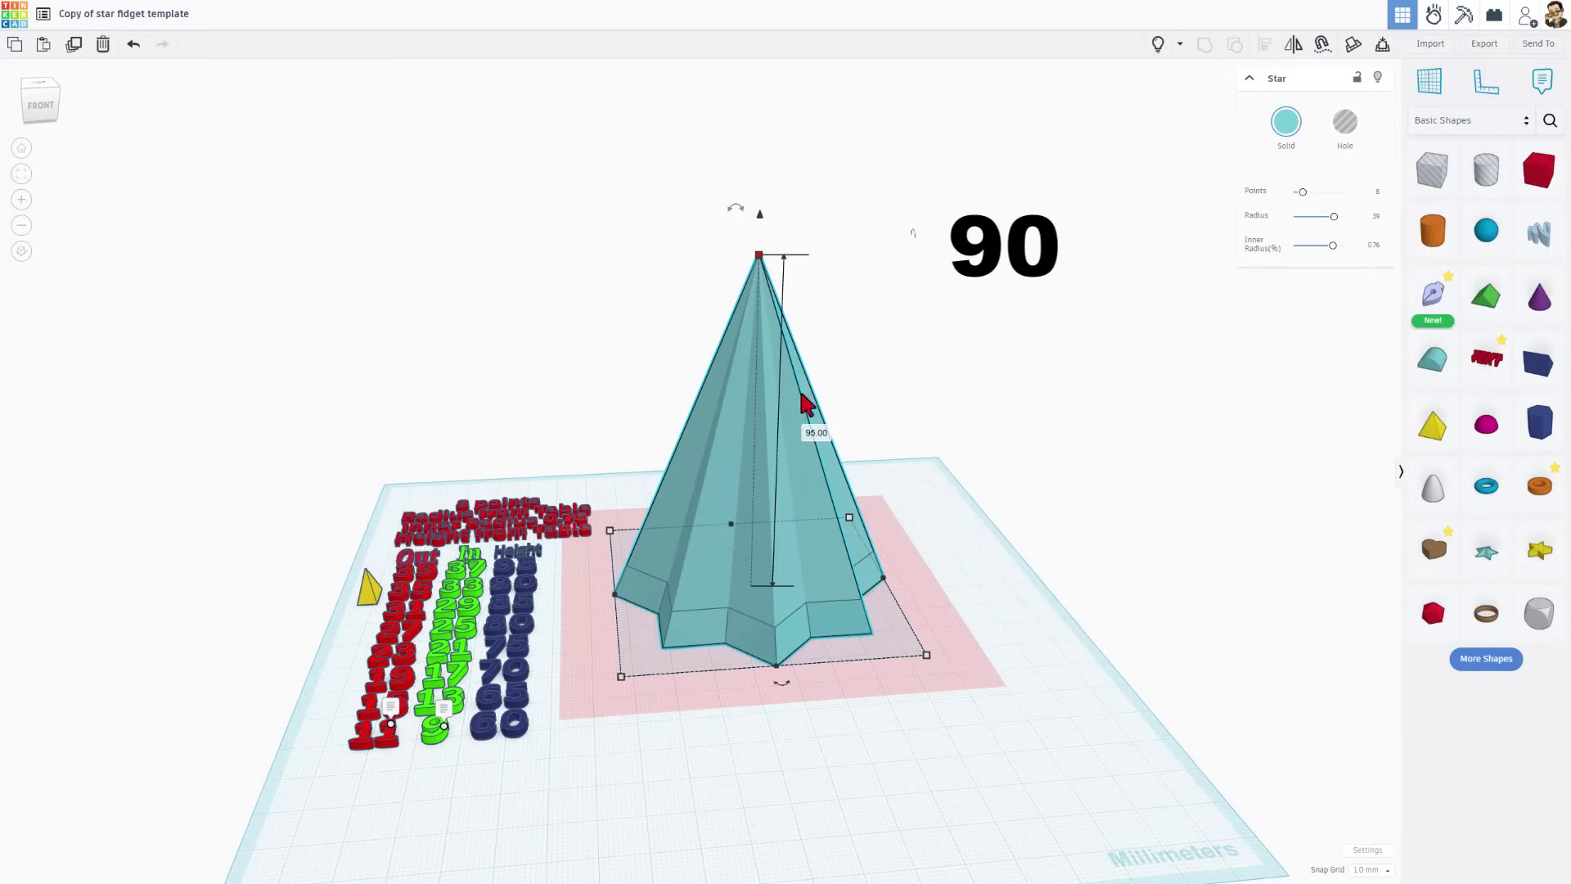
pyautogui.click(817, 433)
pyautogui.write('90')
pyautogui.press('Return')
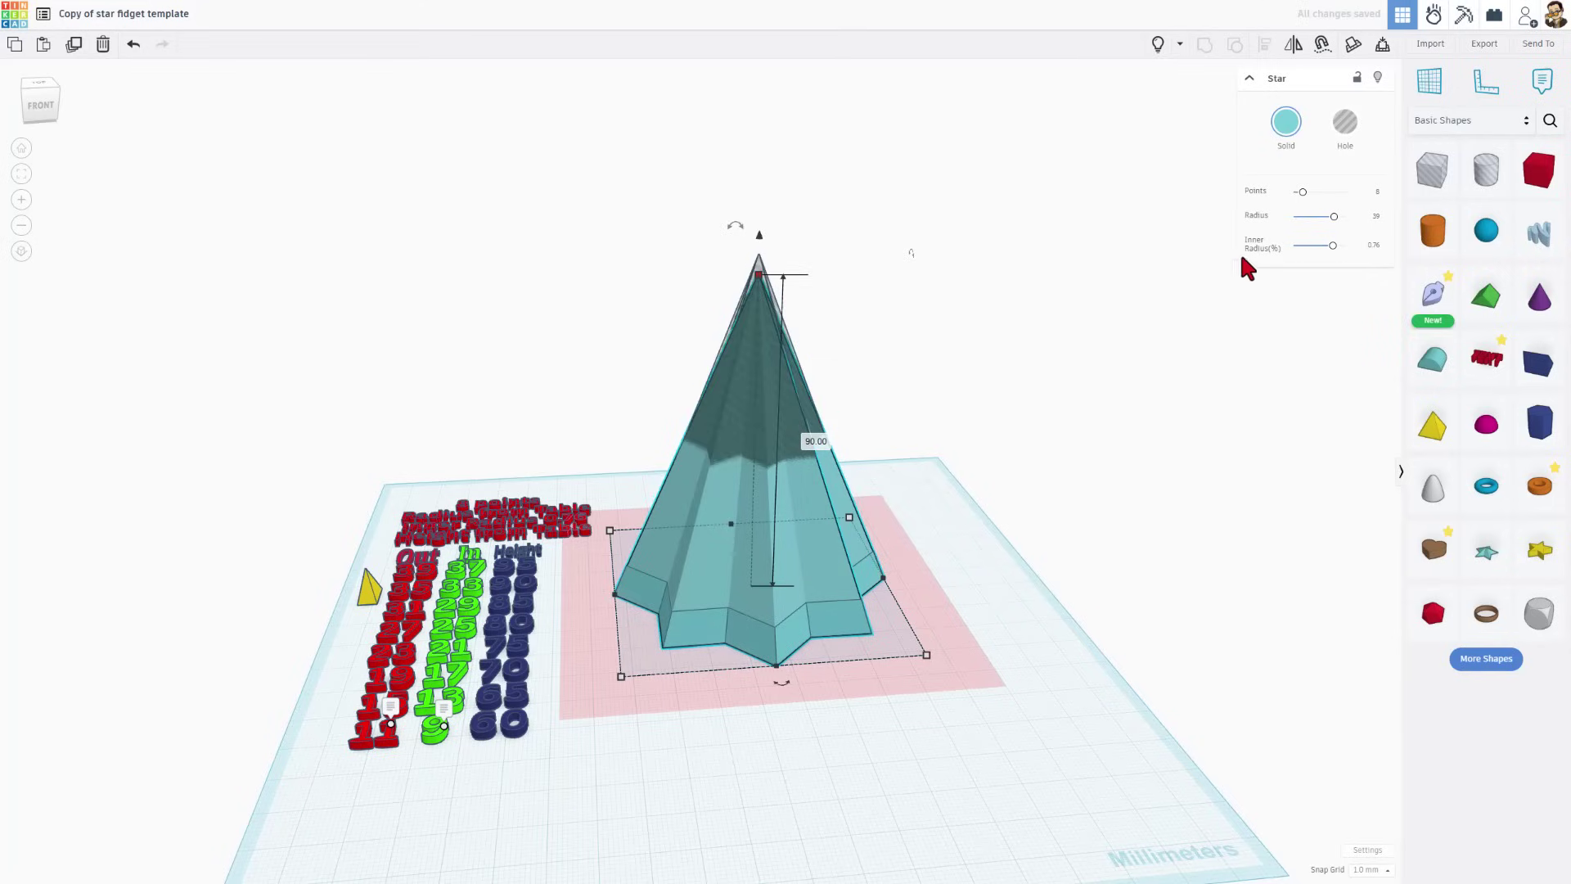
pyautogui.click(1372, 218)
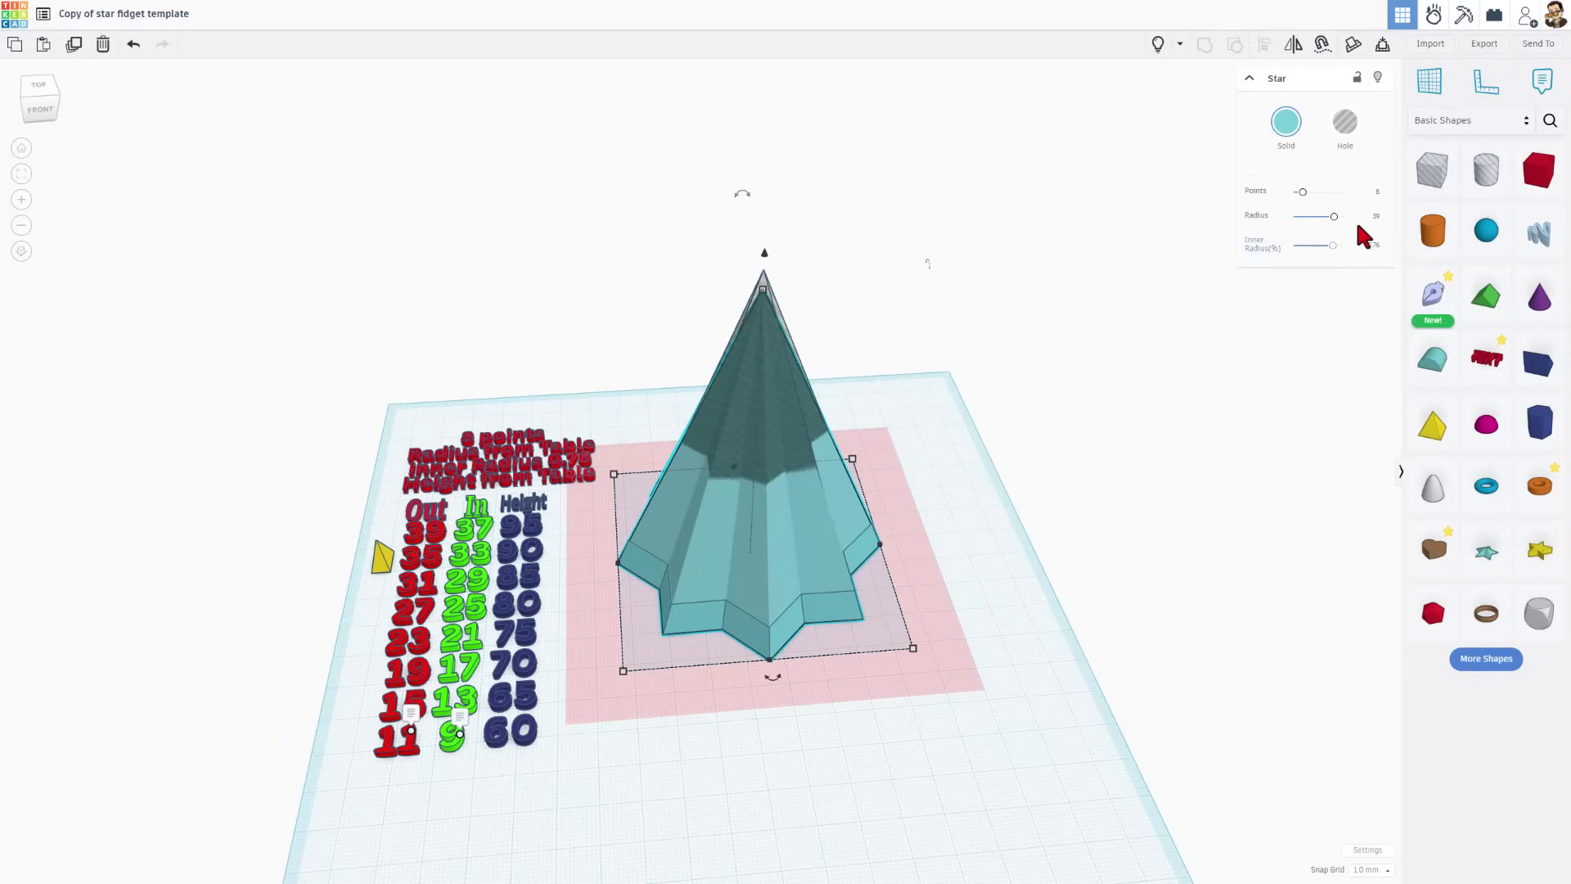
pyautogui.write('3')
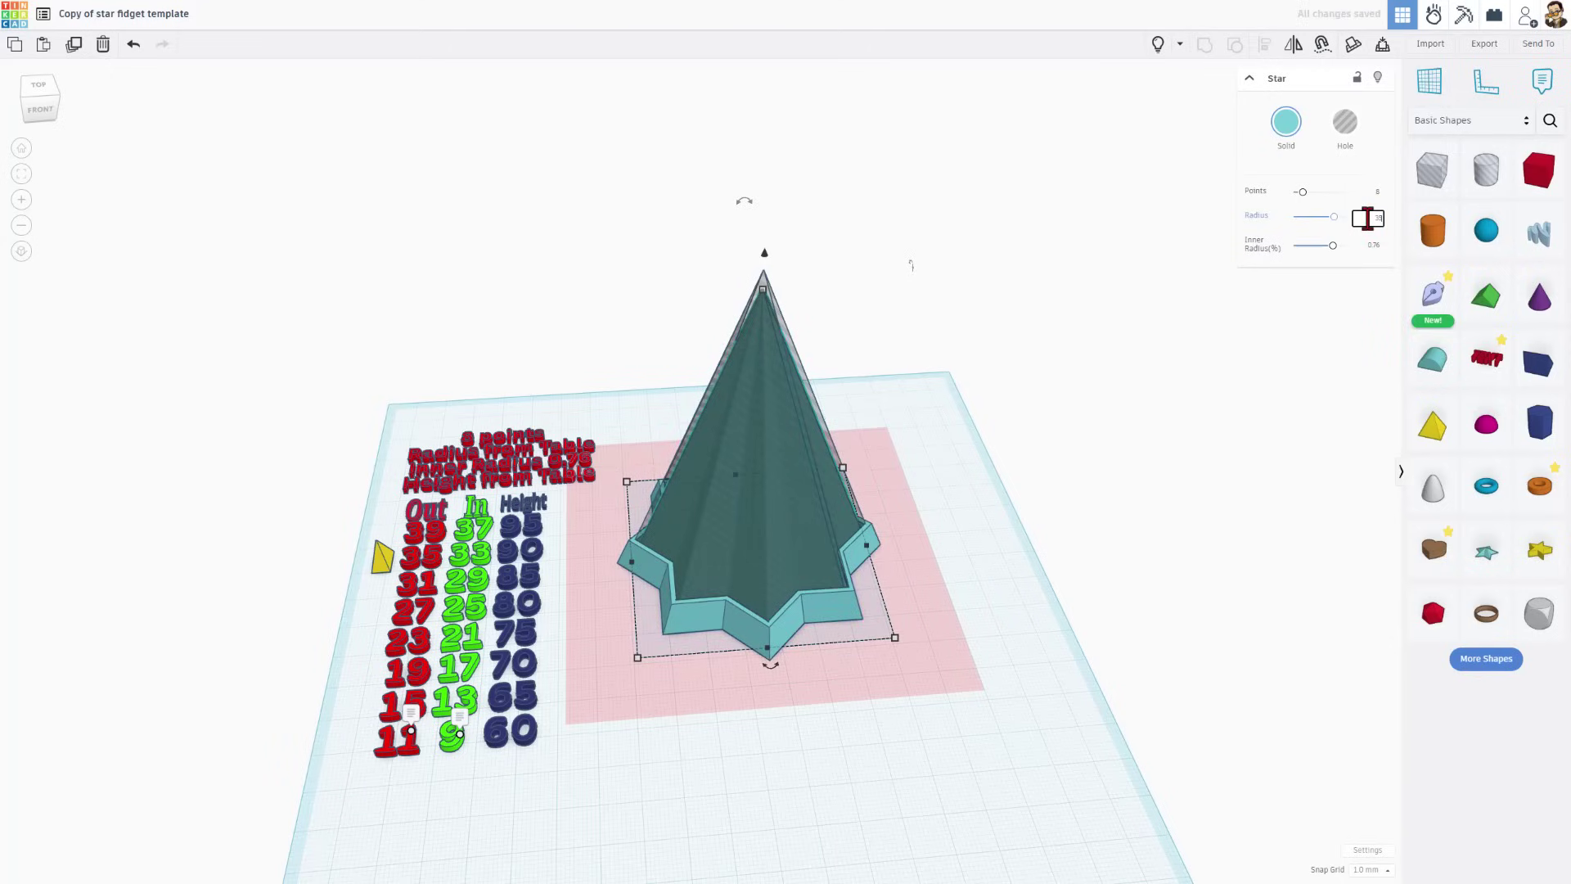
# - Set the group's star hole to a radius of 33 and a height of 90 mm, and leave group editing
pyautogui.click(798, 384)
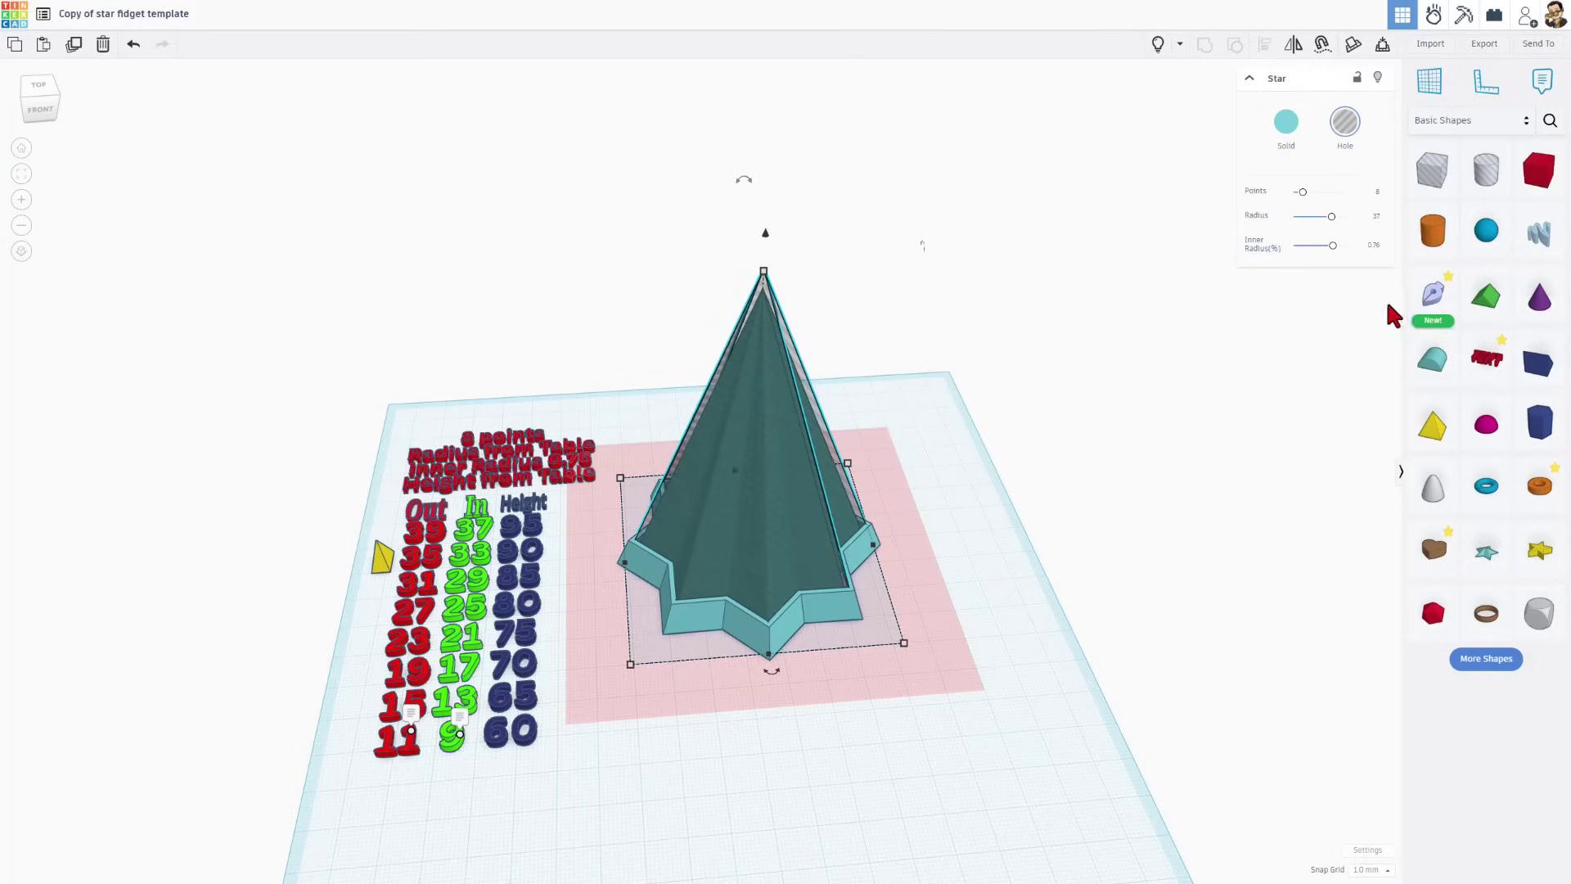
pyautogui.write('33')
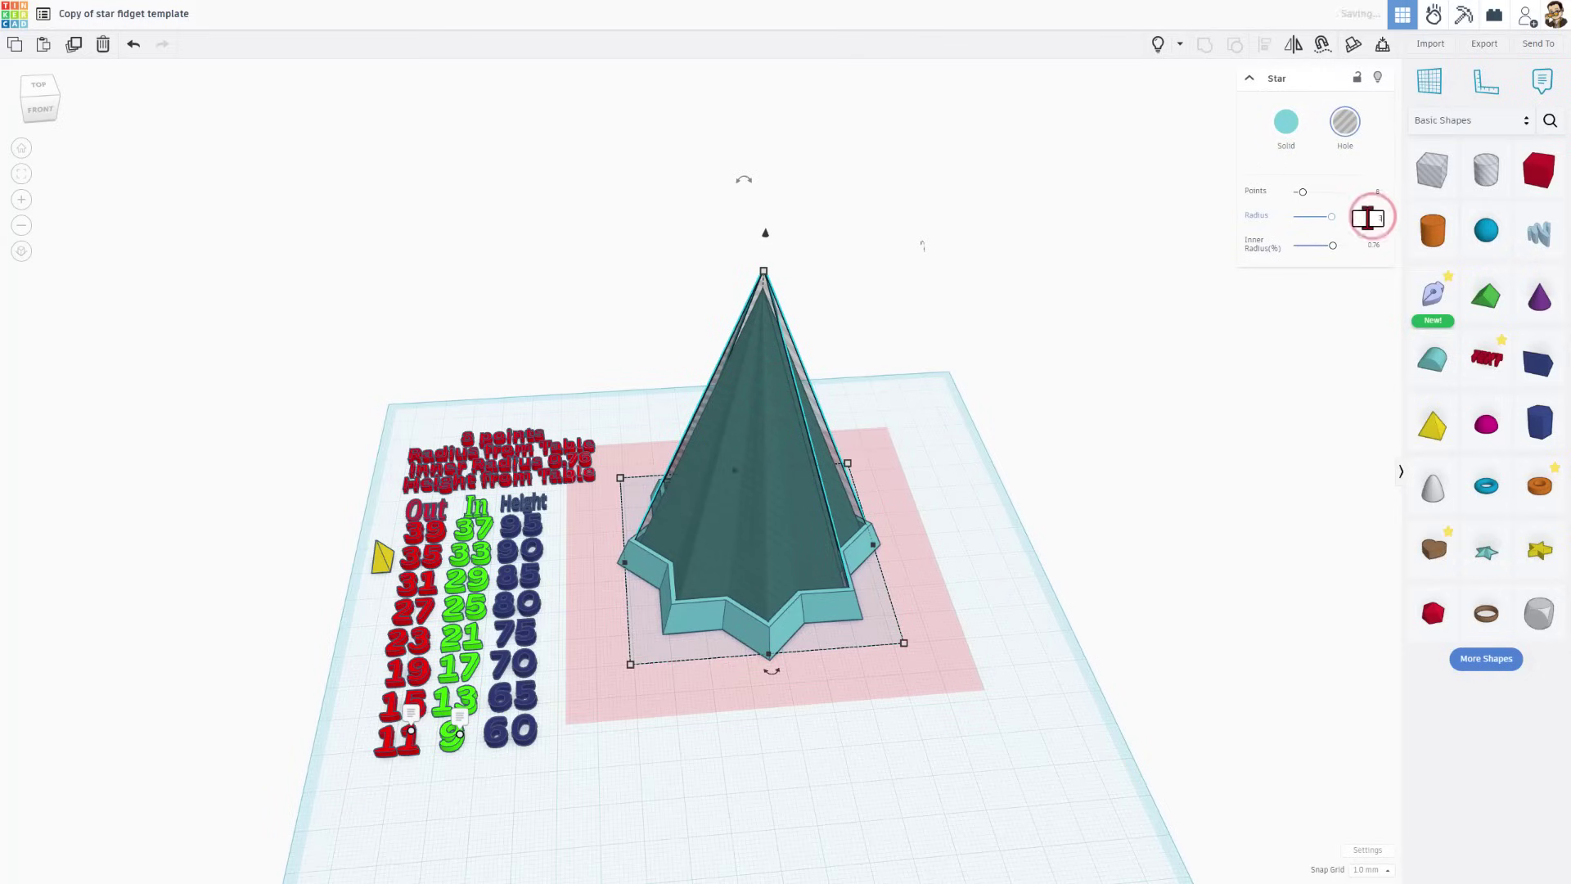
pyautogui.press('Return')
pyautogui.moveTo(765, 279)
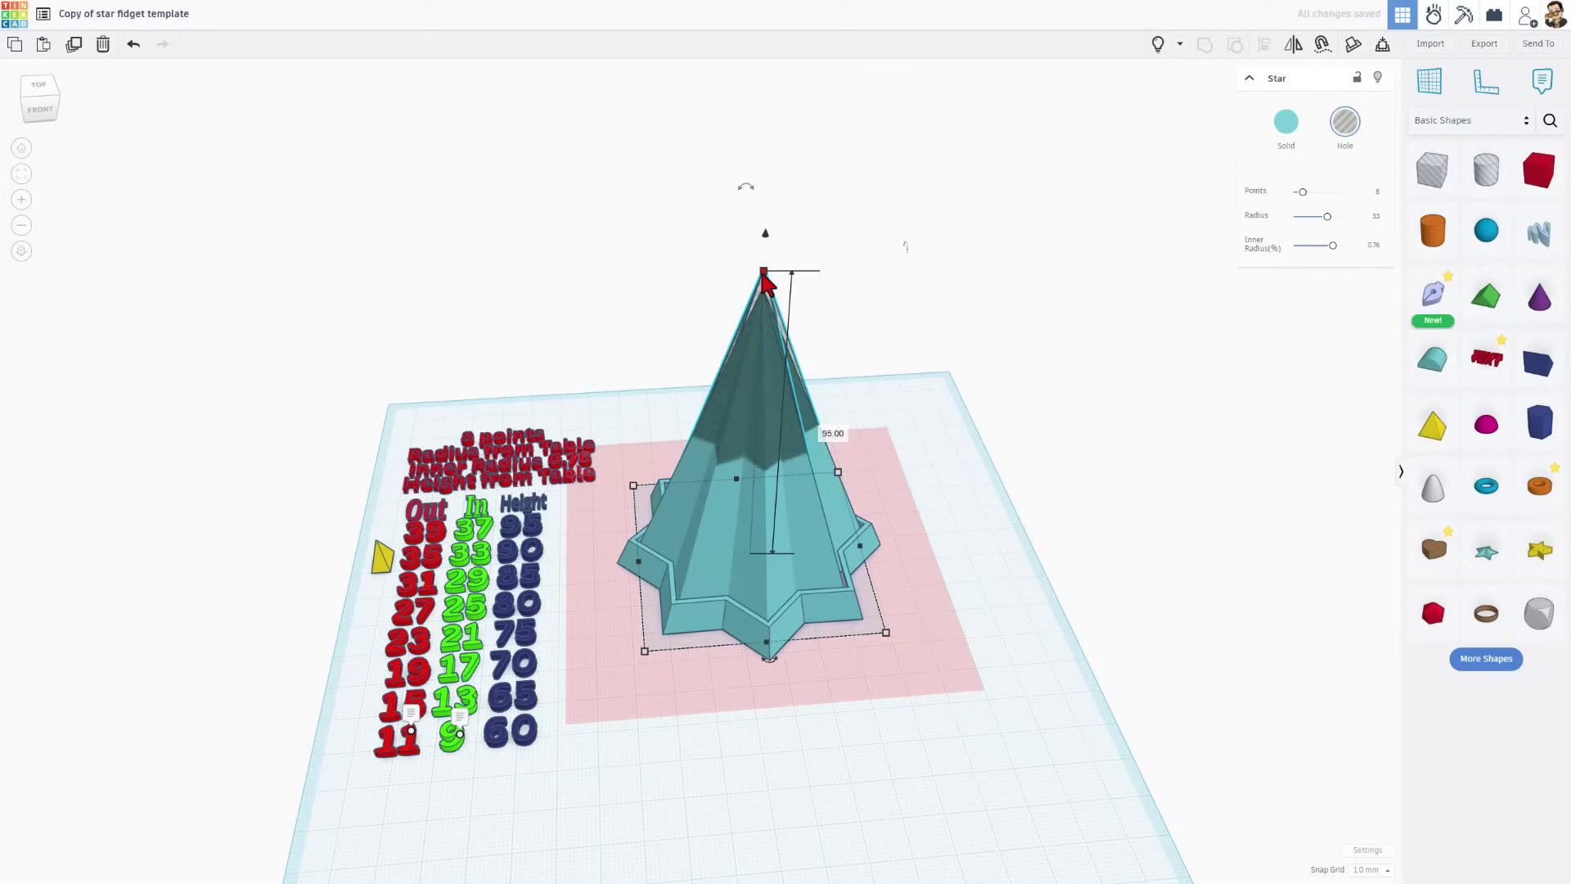
pyautogui.click(814, 427)
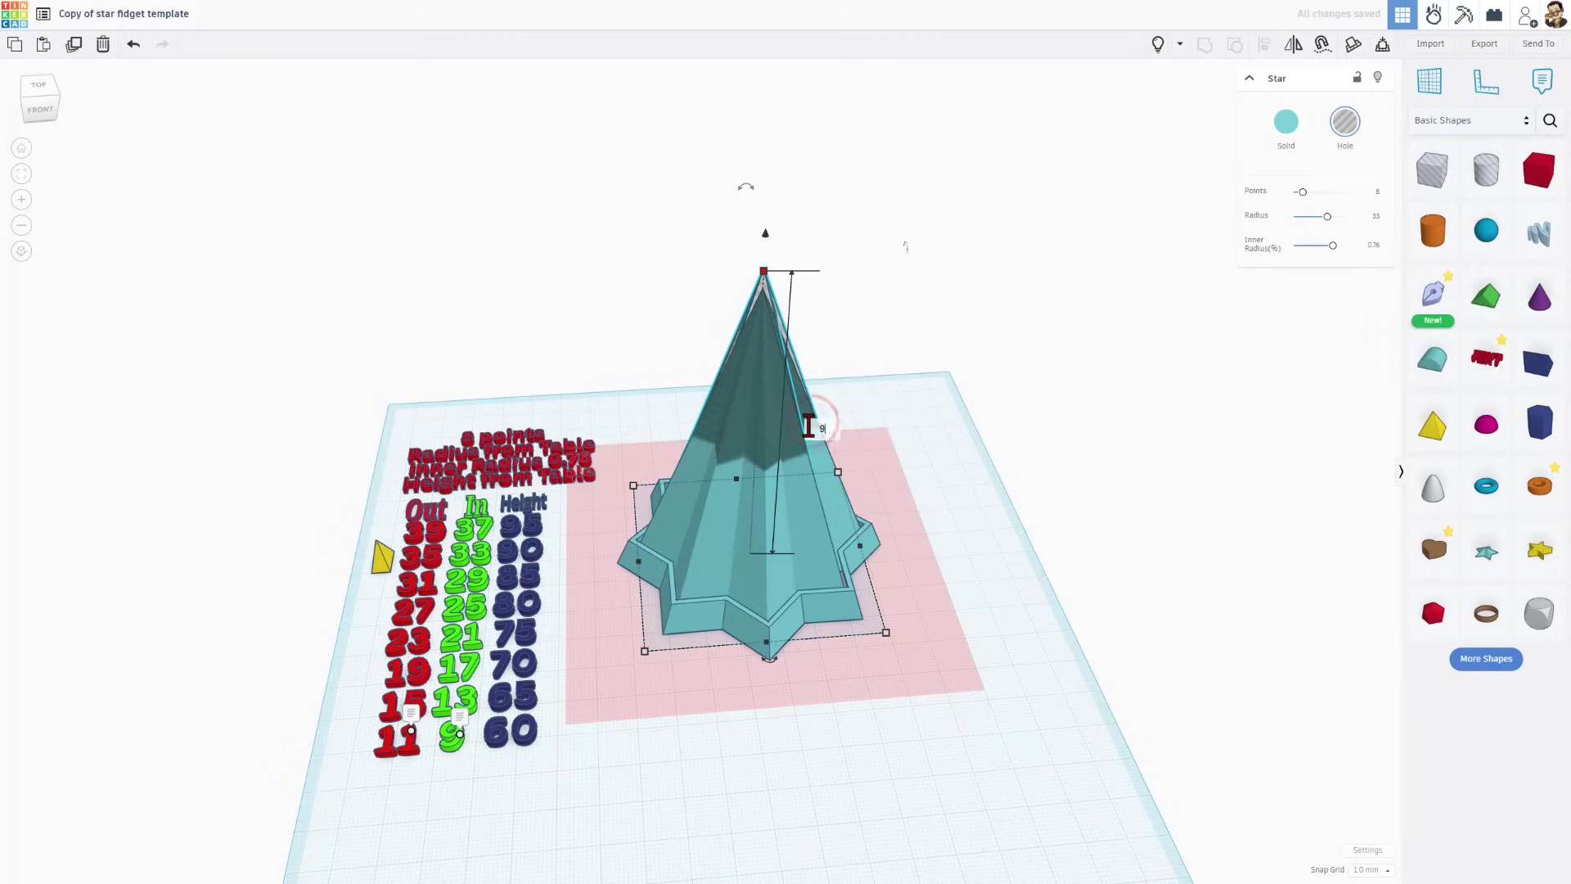
pyautogui.press('Return')
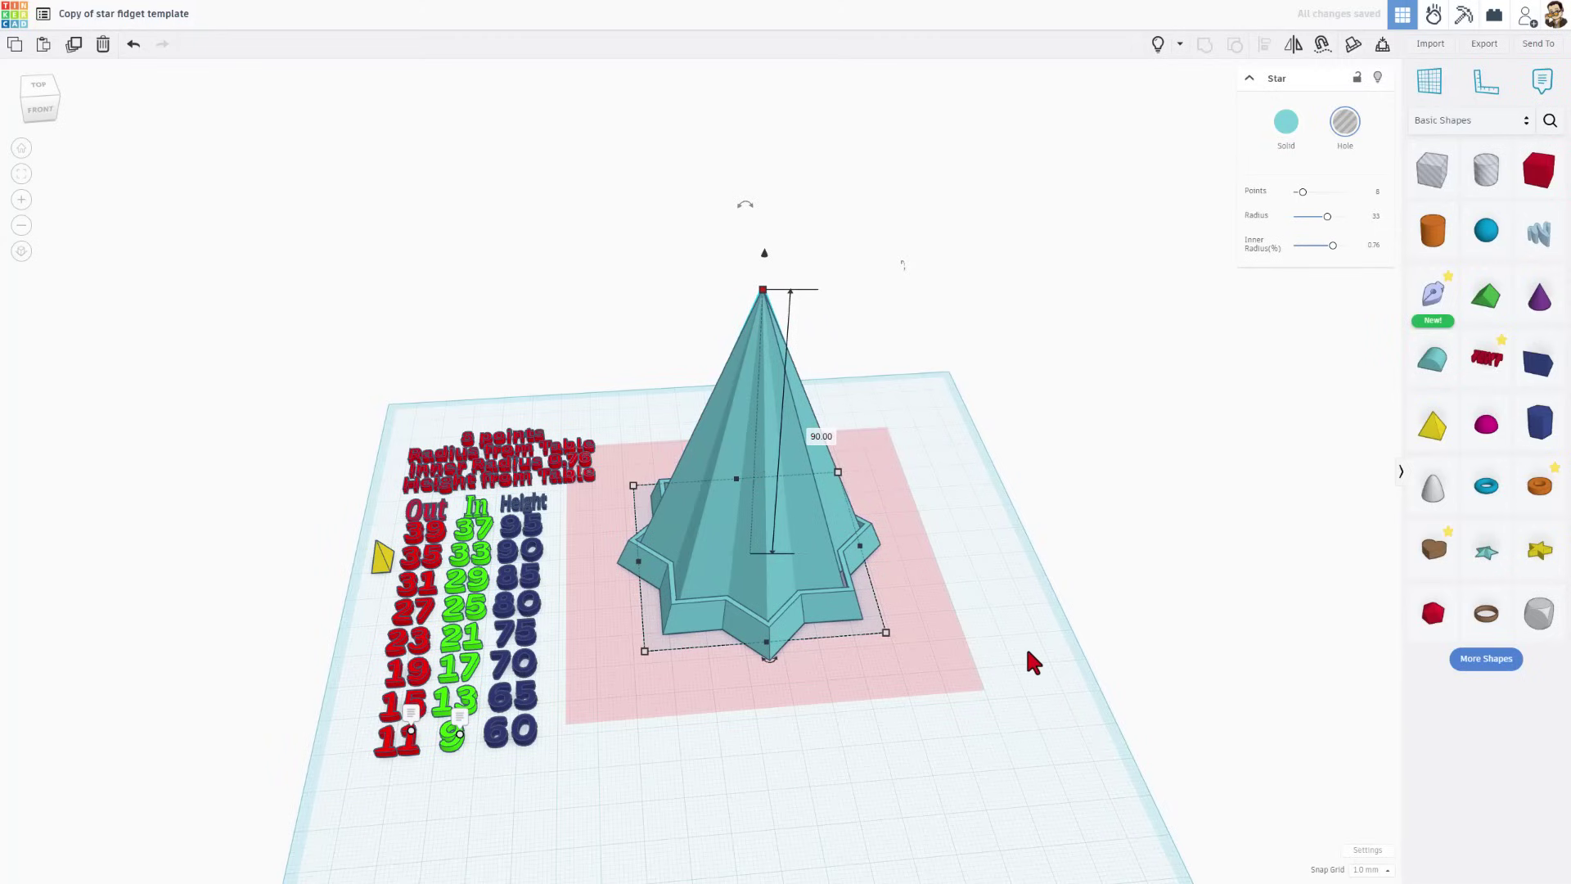
pyautogui.click(1047, 653)
pyautogui.moveTo(918, 668); pyautogui.dragTo(898, 760, button='right')
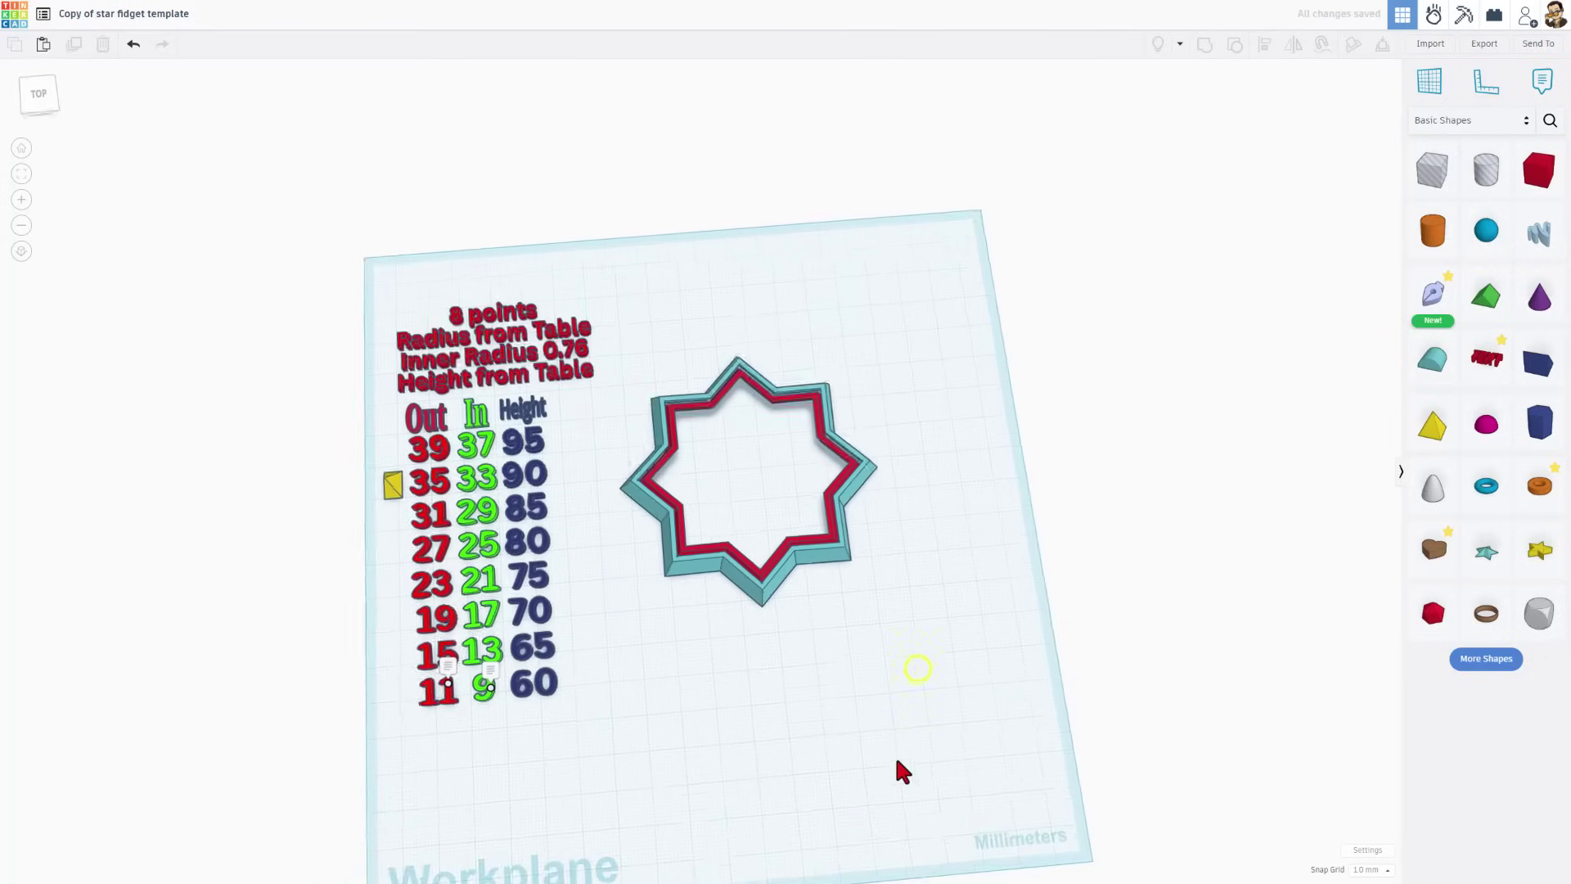
# - Duplicate the red inner ring in place and colour the copy yellow
pyautogui.scroll(3, 685, 404)
pyautogui.moveTo(703, 406); pyautogui.dragTo(664, 358, button='right')
pyautogui.click(724, 434)
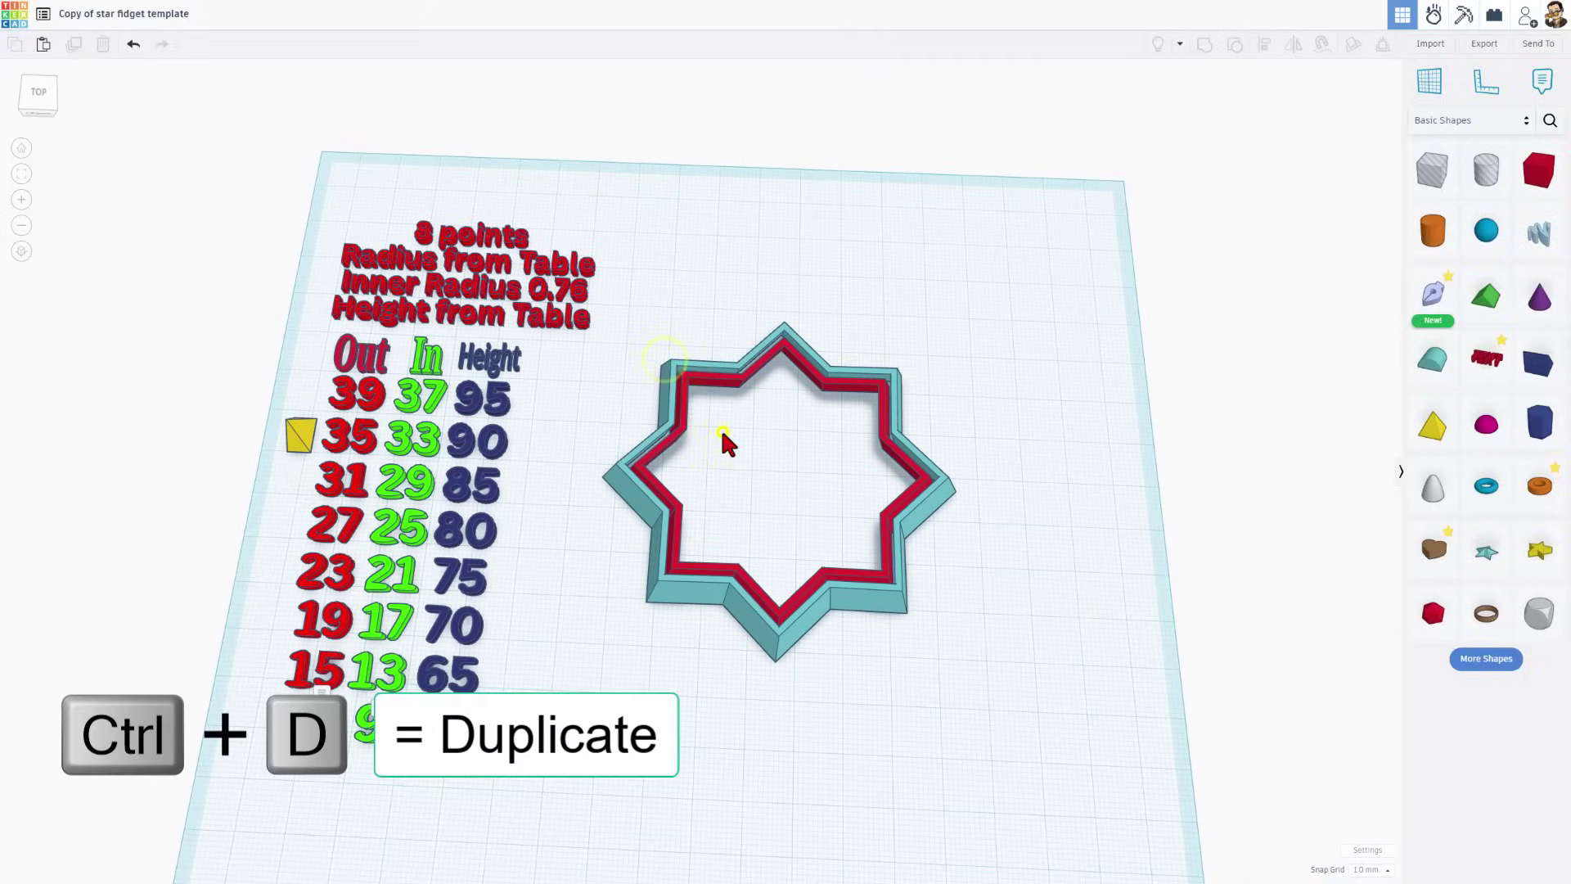
pyautogui.click(683, 431)
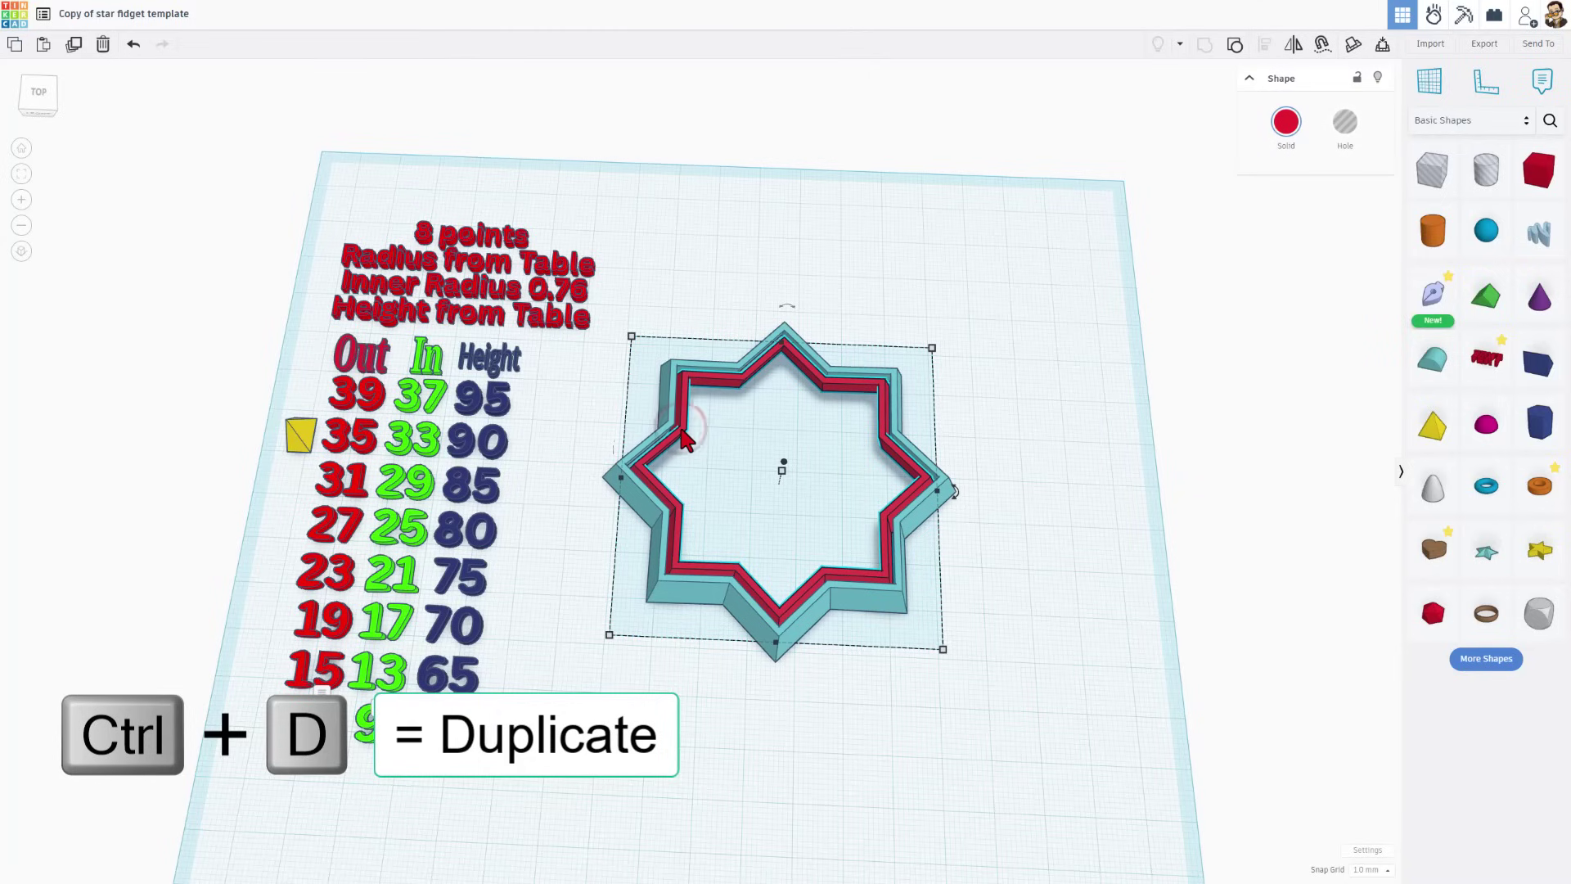
pyautogui.click(1288, 122)
pyautogui.click(1200, 250)
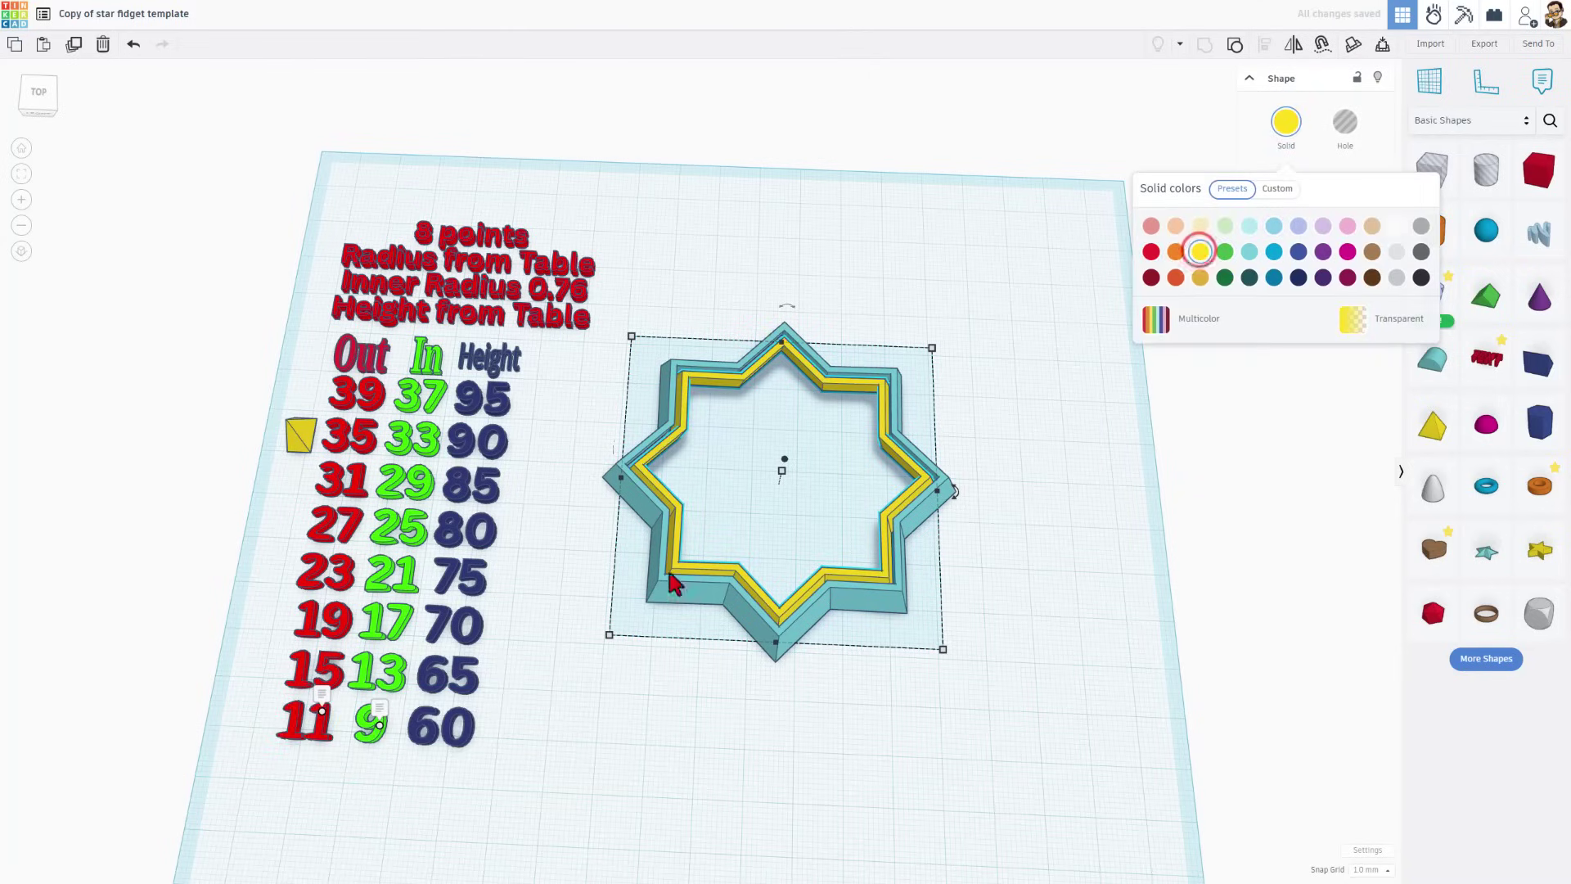
# - Open the yellow ring's group for editing and hide its box hole
pyautogui.hotkey('ctrl', 'h')
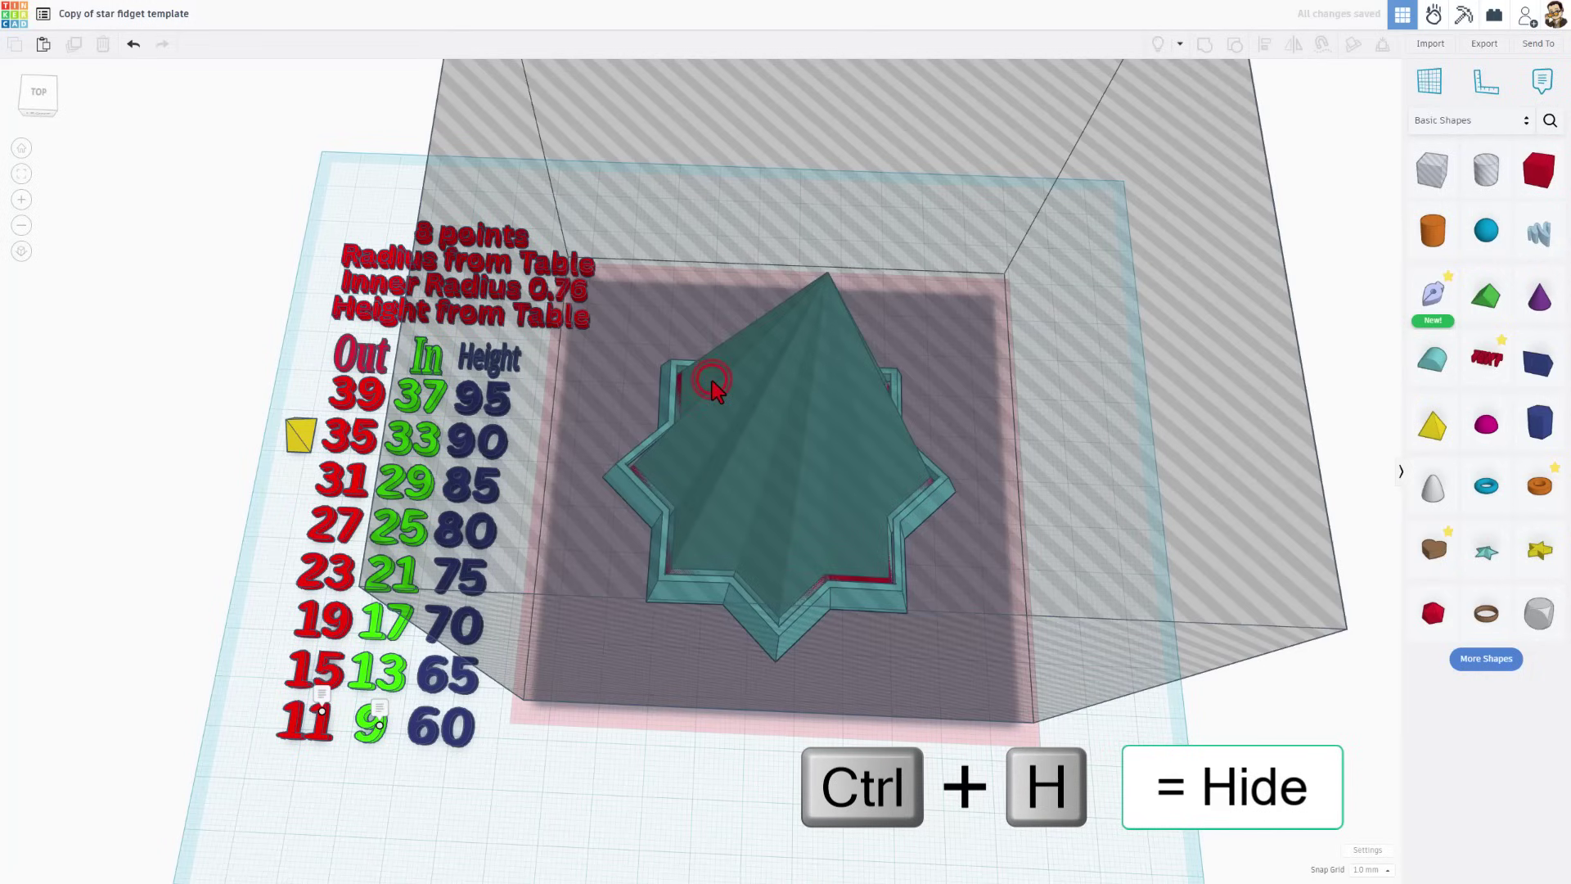
pyautogui.click(637, 353)
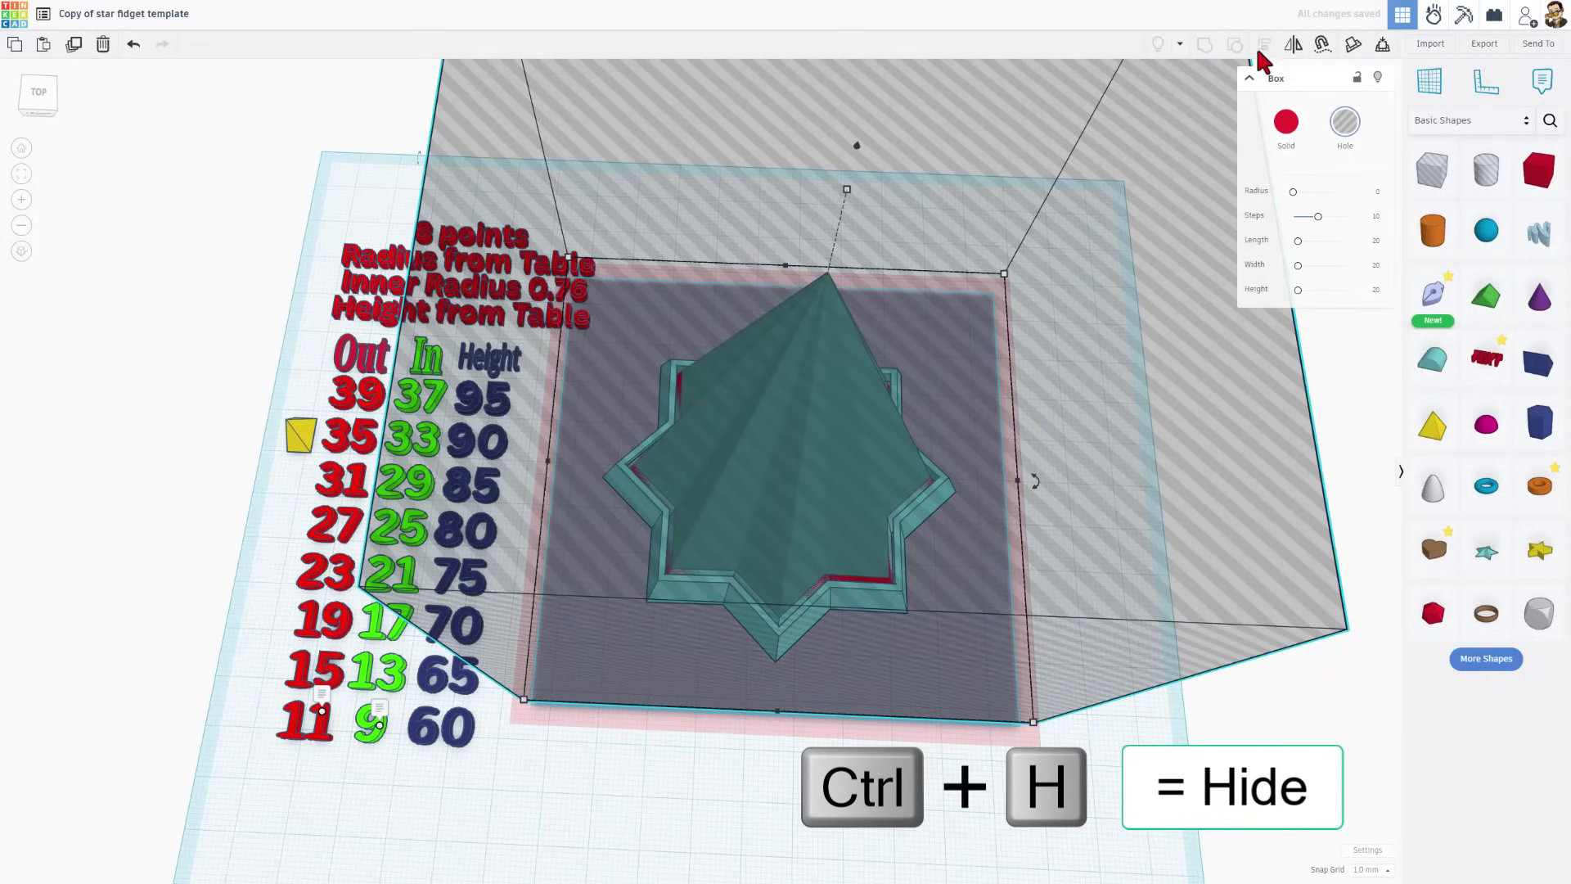
pyautogui.click(1377, 77)
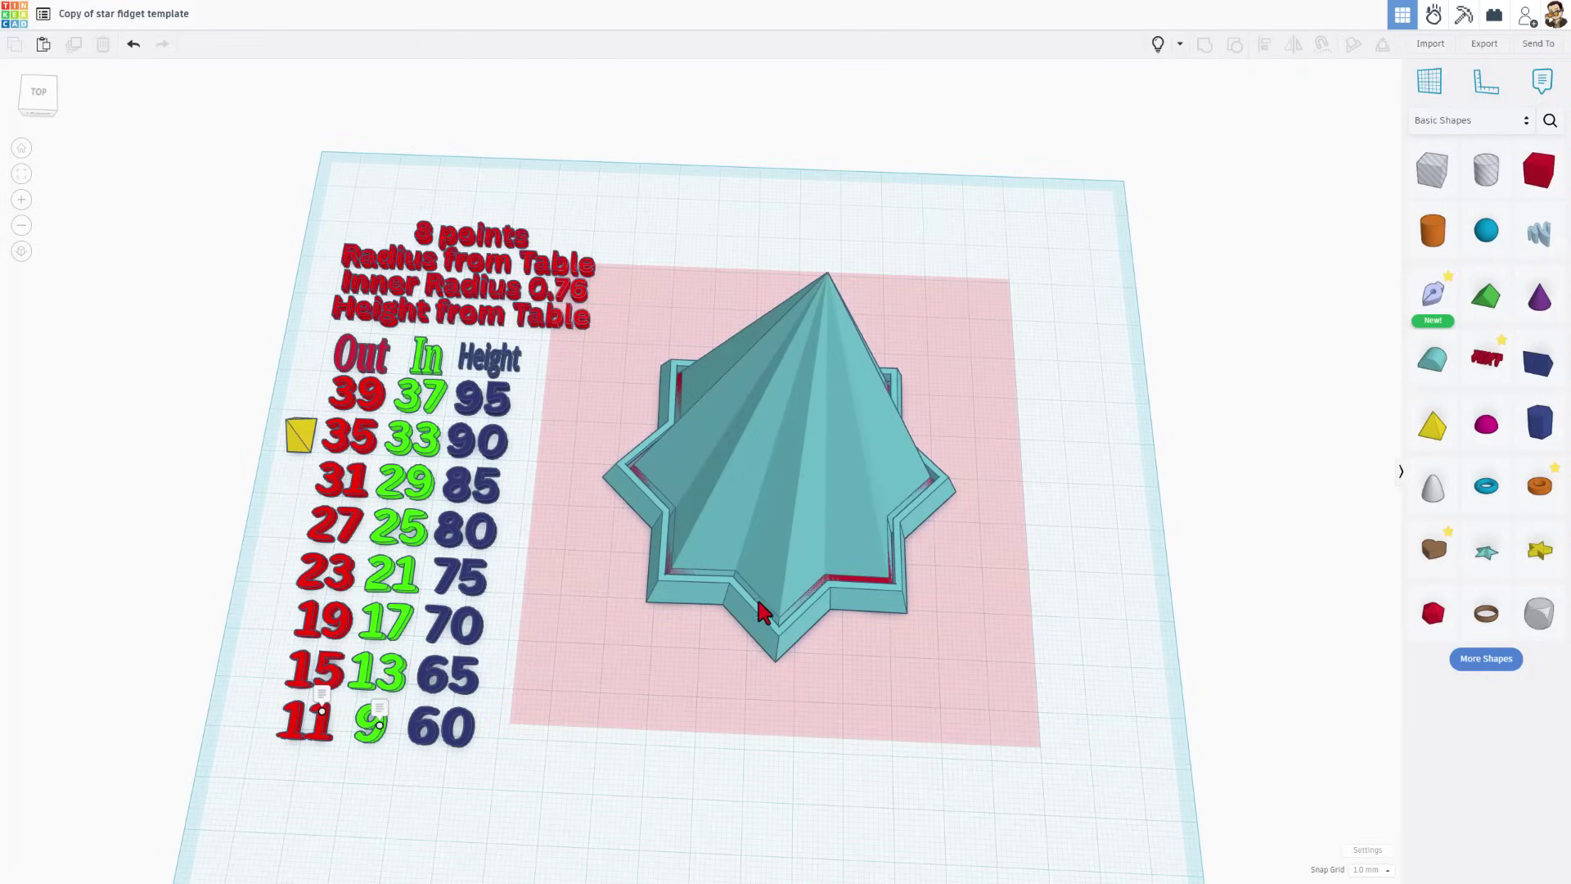
# - Set the yellow group's solid star to a height of 85 mm and a radius of 31
pyautogui.click(791, 170)
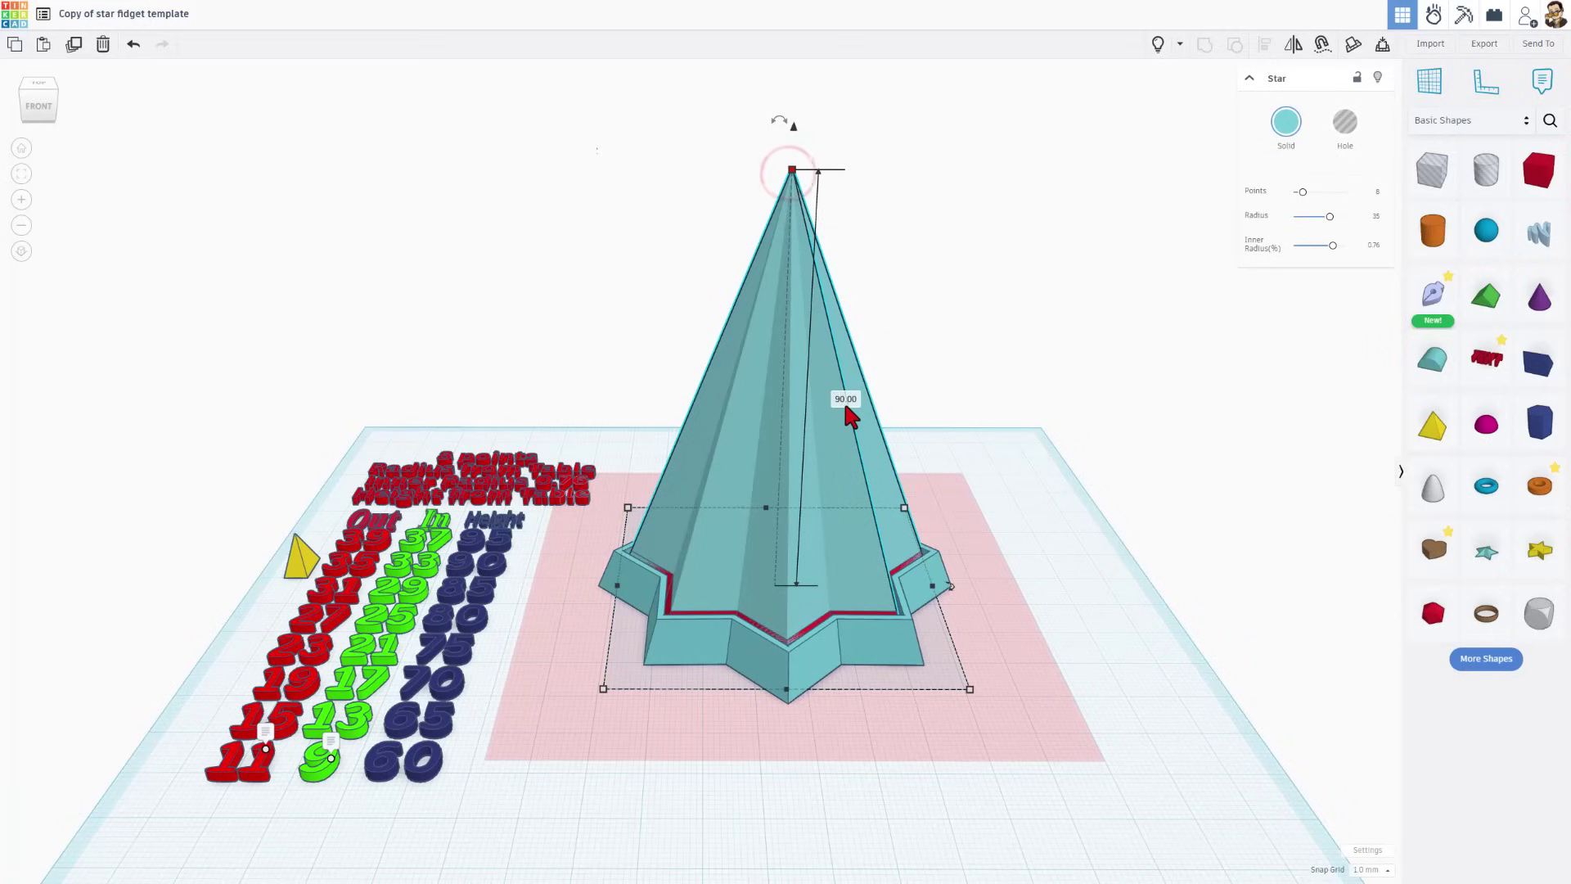
pyautogui.click(845, 401)
pyautogui.write('85')
pyautogui.press('Return')
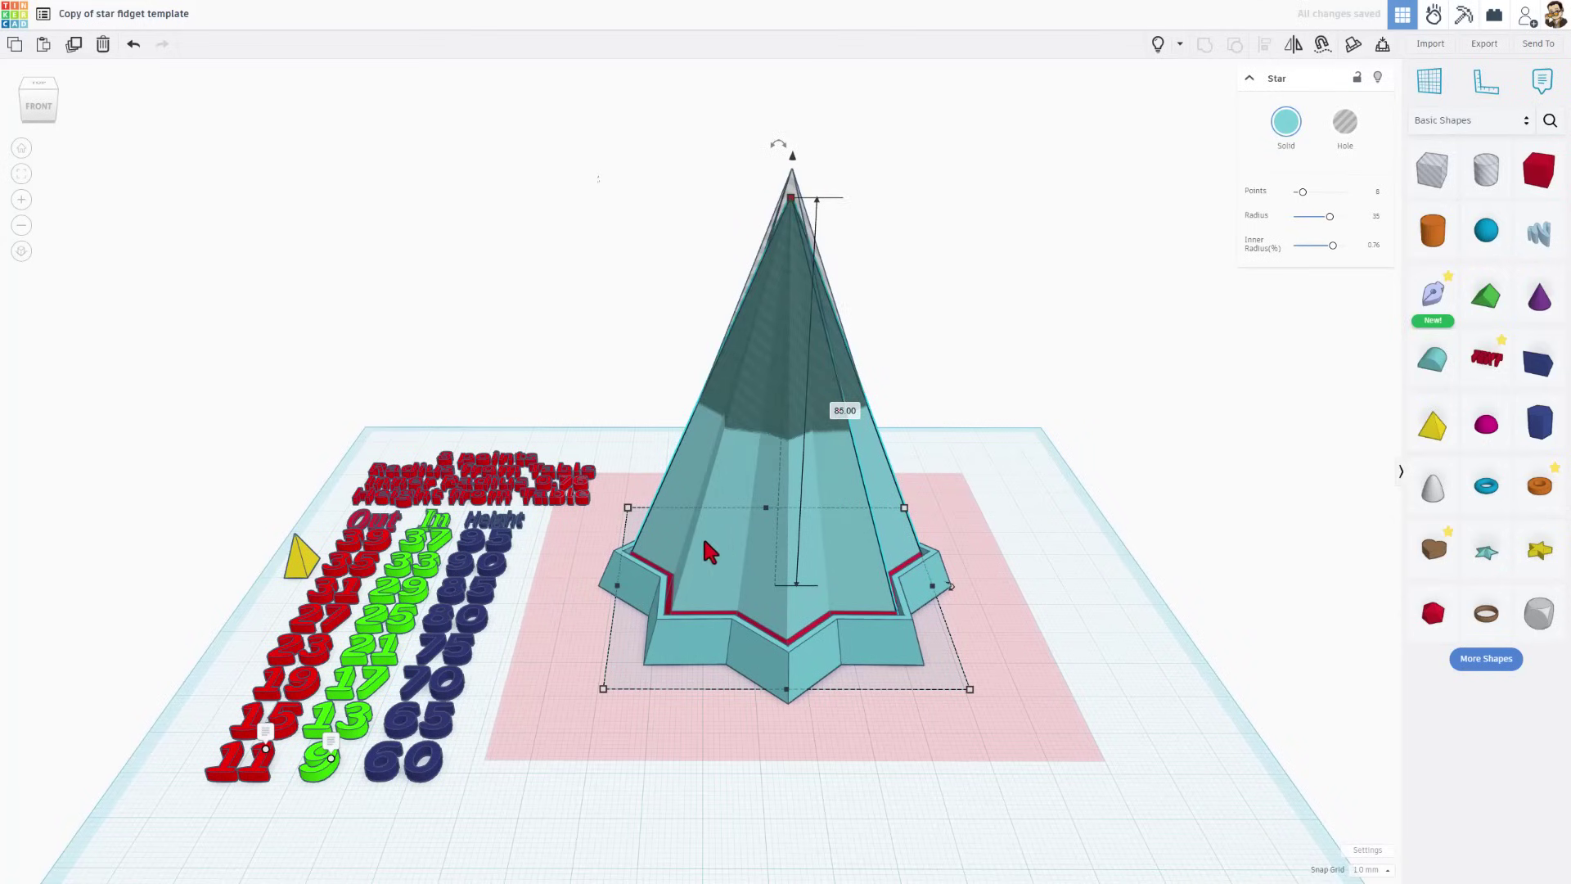
pyautogui.click(1375, 217)
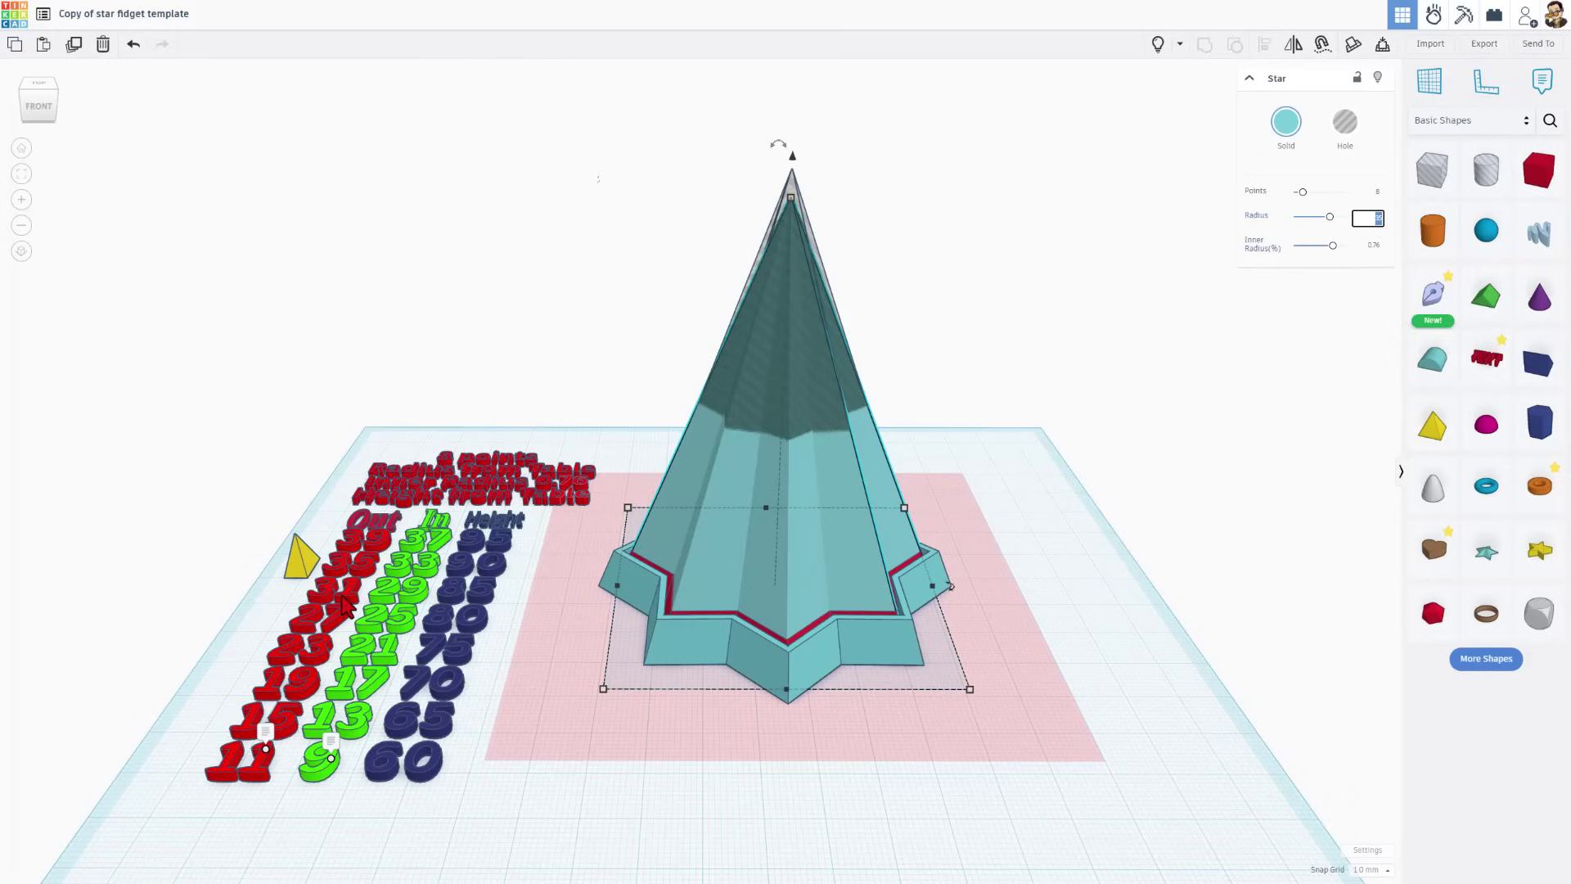
pyautogui.moveTo(342, 597); pyautogui.dragTo(346, 607, button='right')
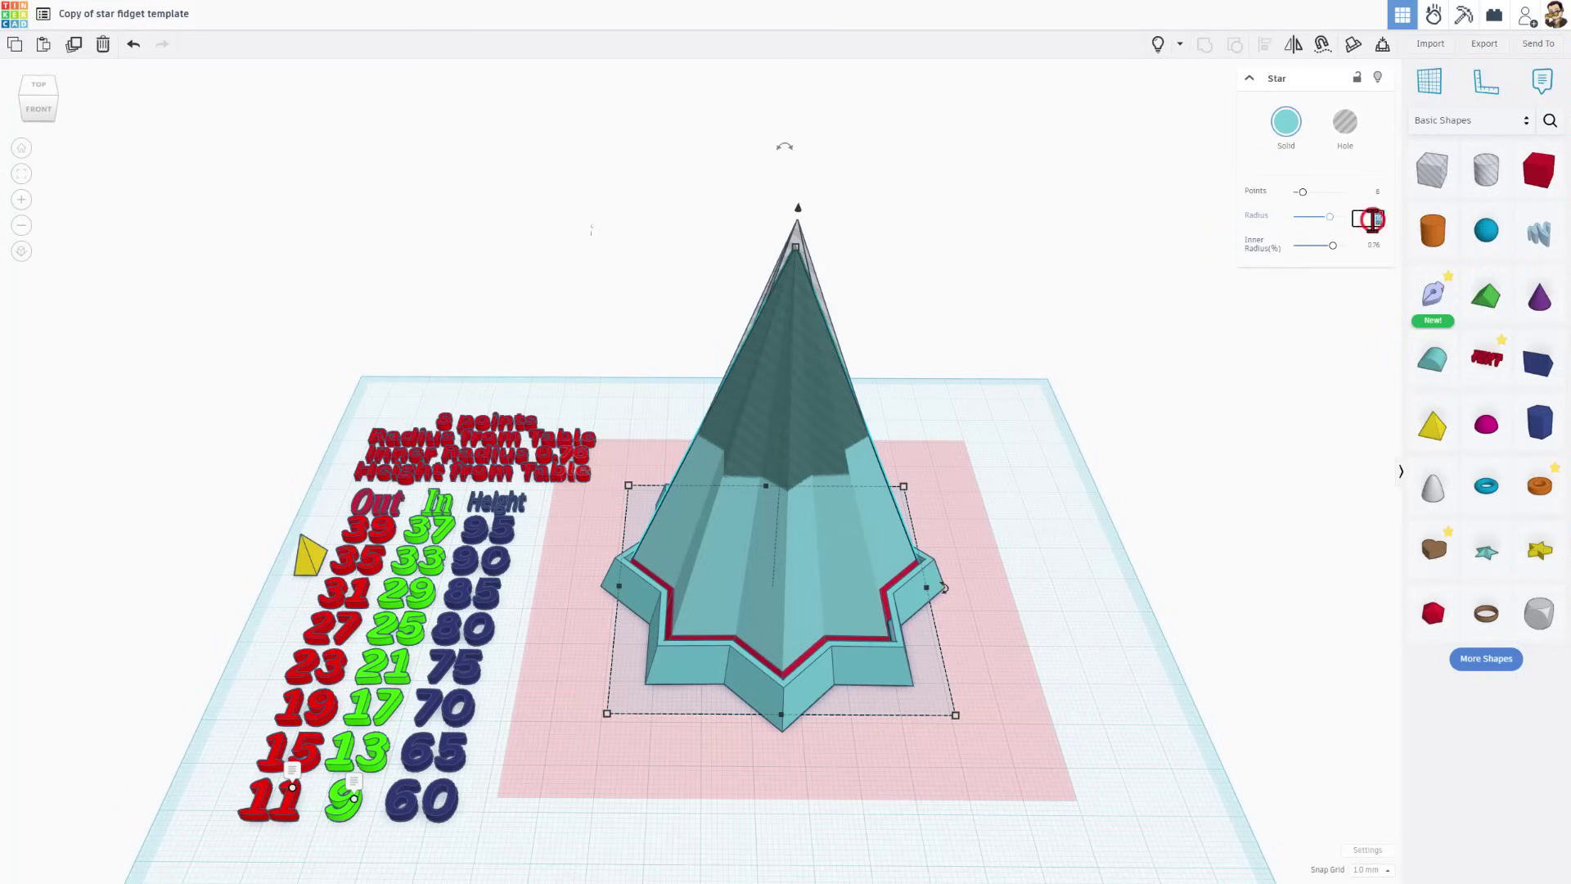
pyautogui.click(1372, 219)
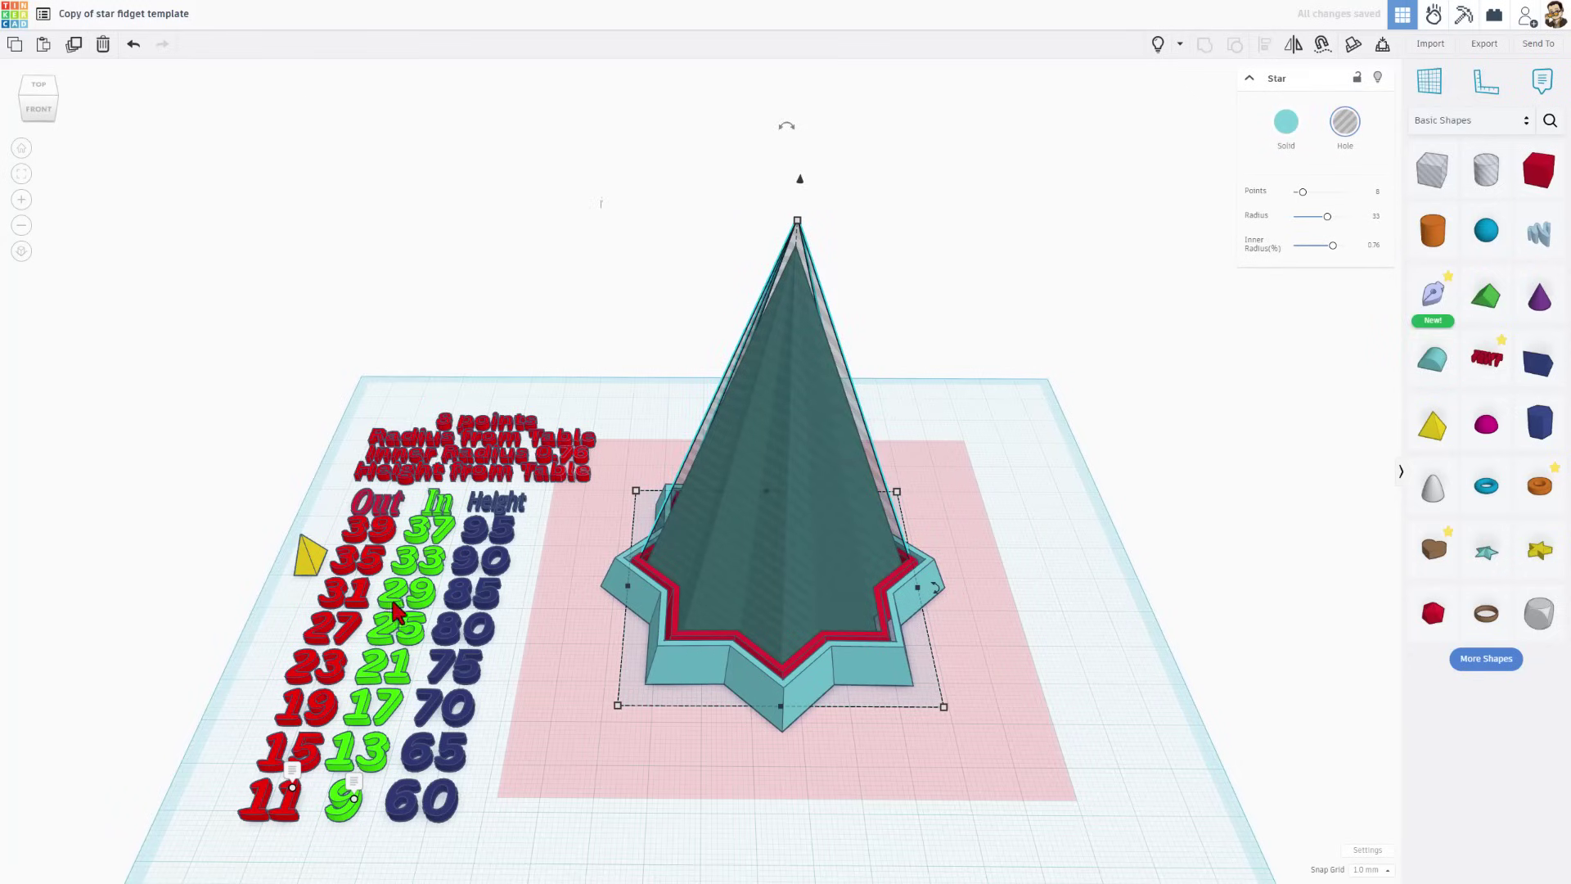
# - Set the group's star hole to a radius of 29 and a height of 85 mm, and leave group editing
pyautogui.click(1375, 222)
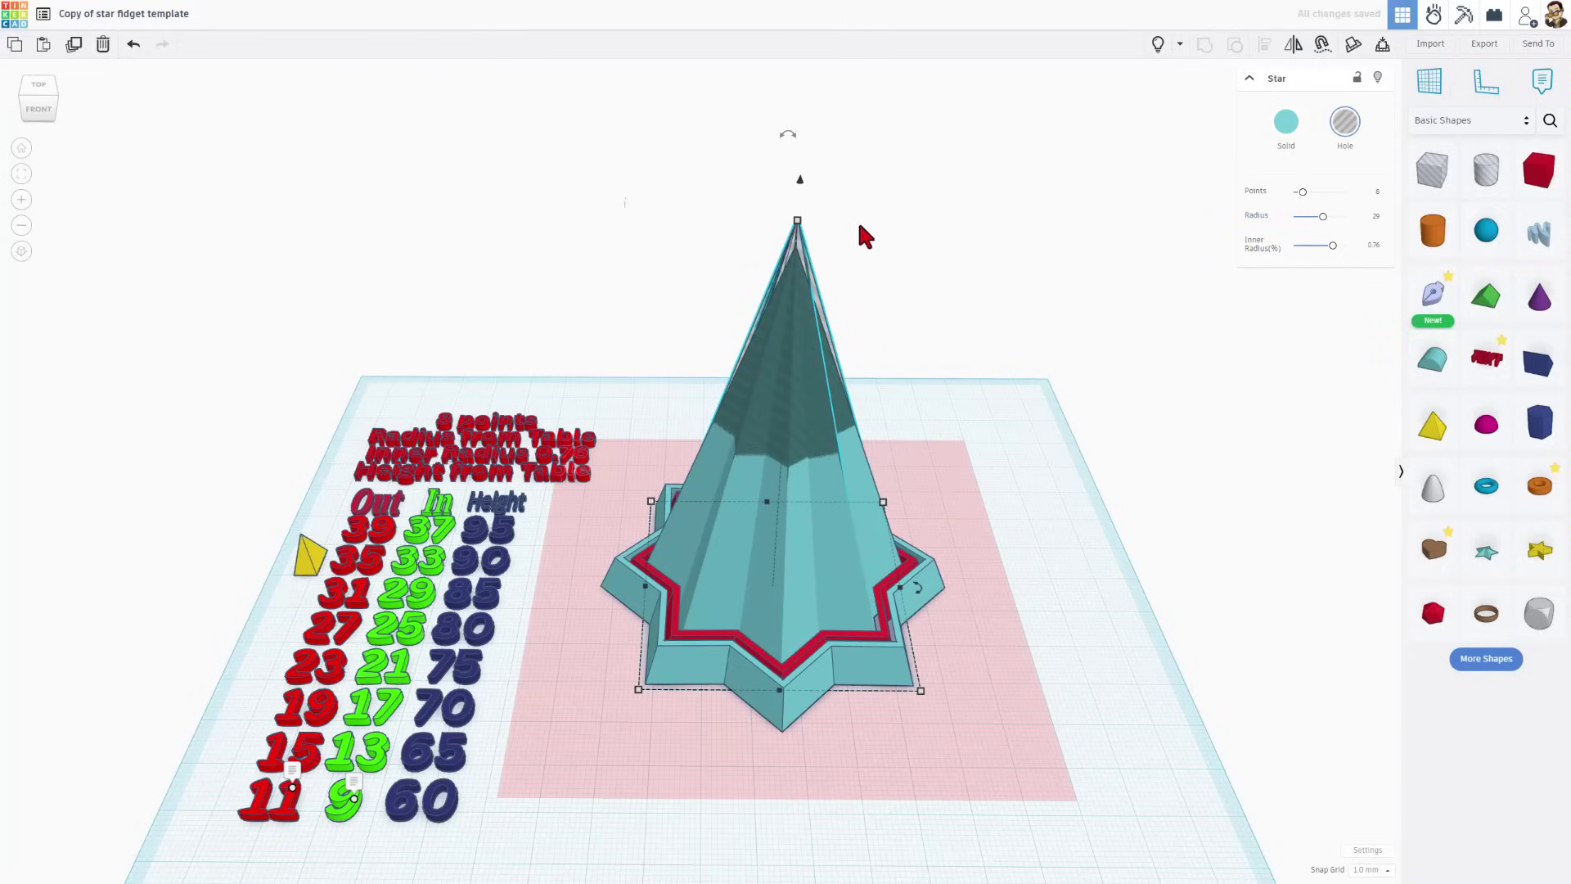
pyautogui.click(797, 222)
pyautogui.click(848, 428)
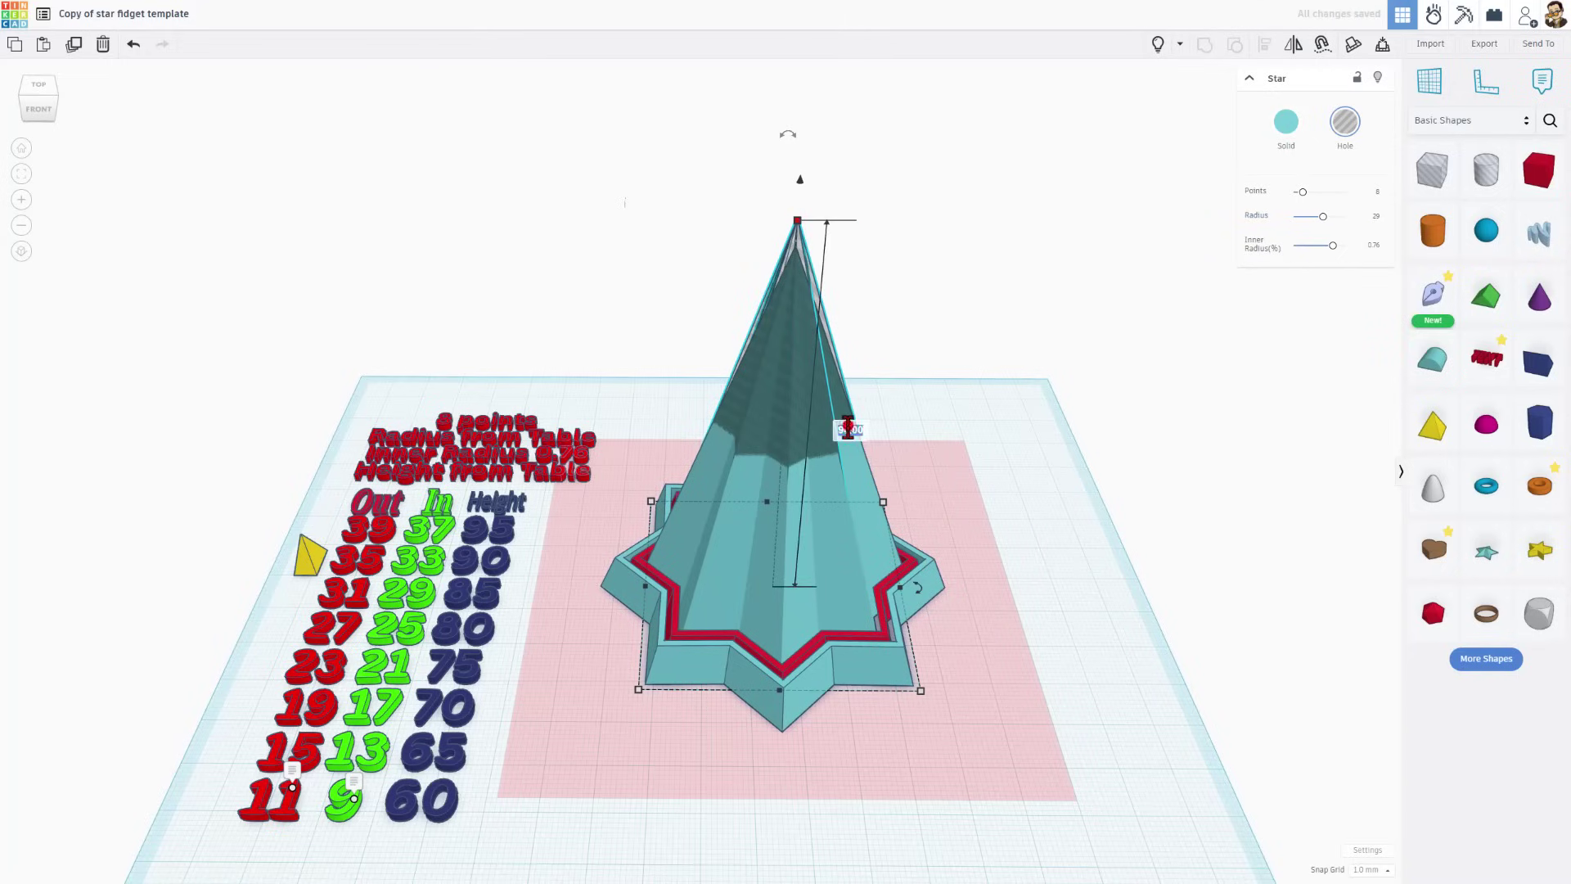
pyautogui.write('85')
pyautogui.press('Return')
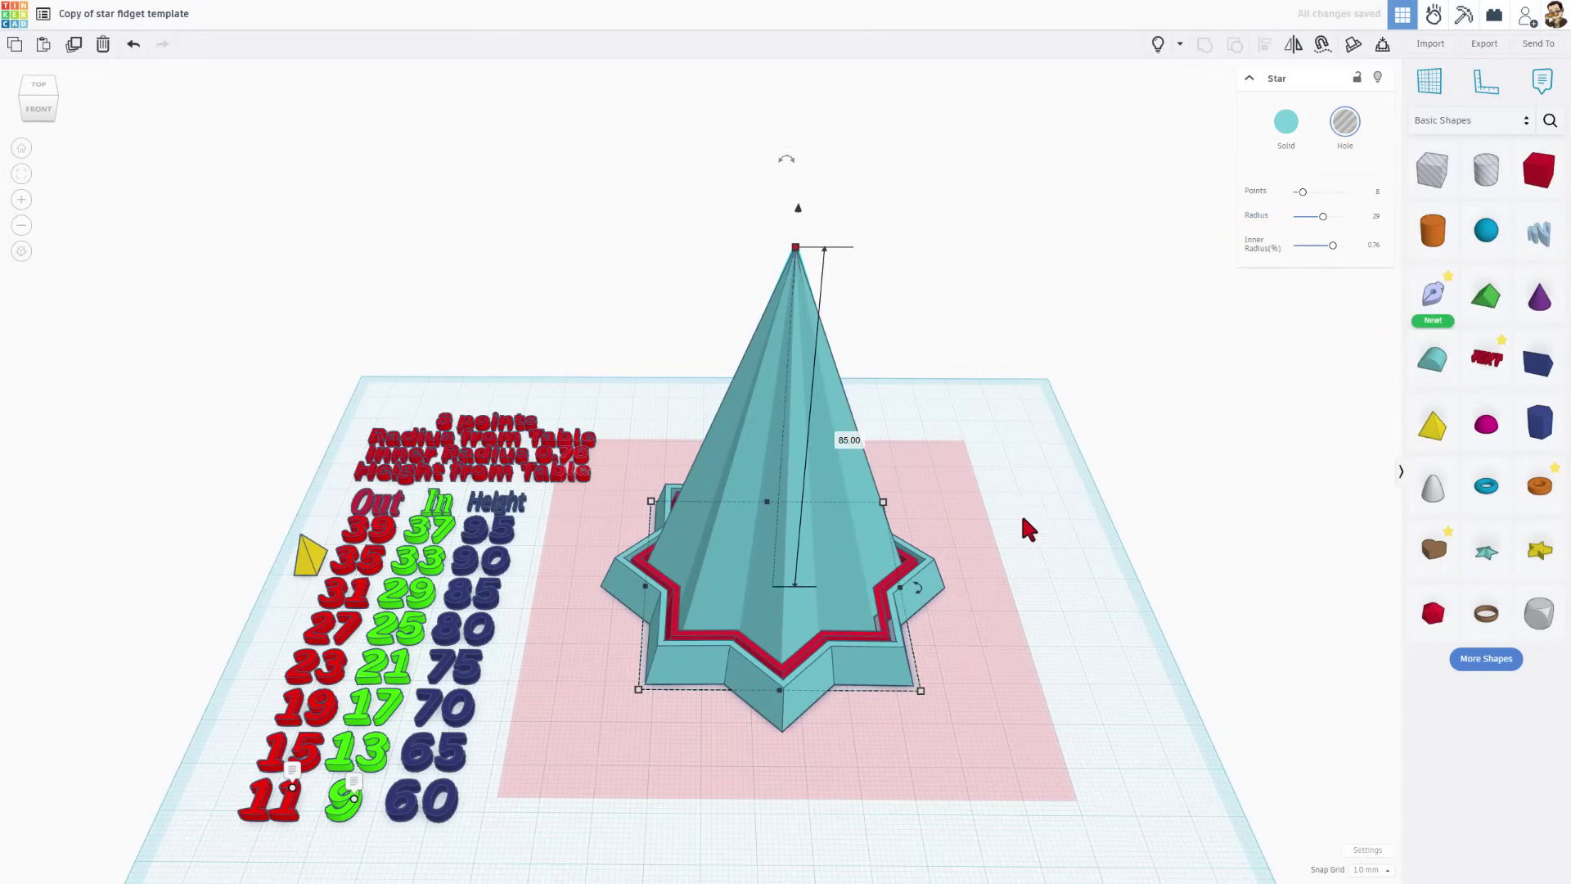
pyautogui.click(1049, 531)
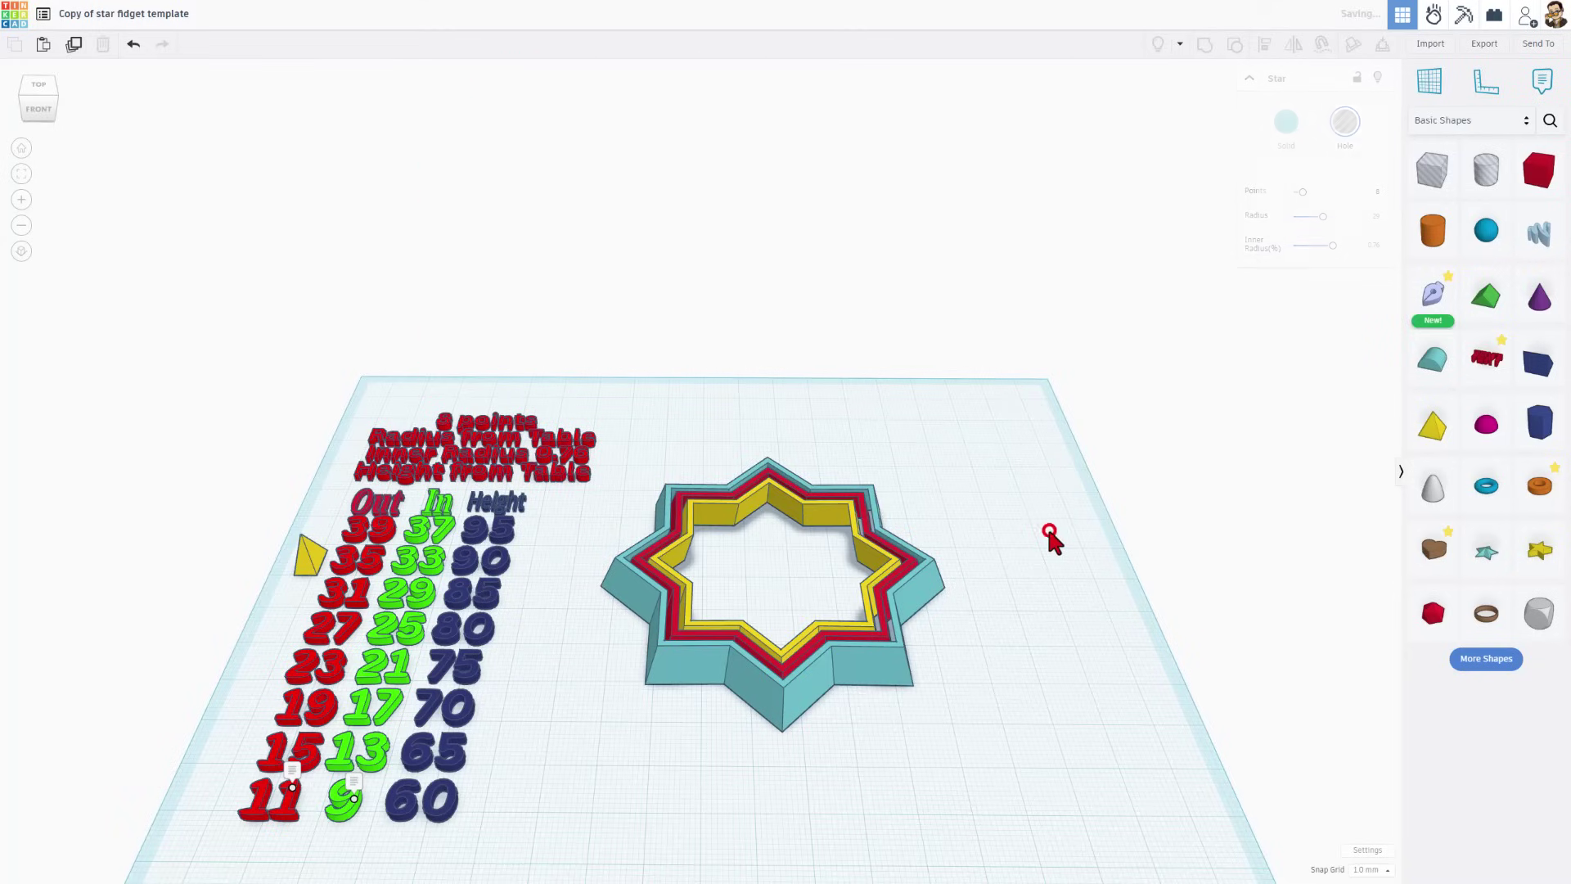
# - Move the yellow pyramid marker beside the table row that starts with 27
pyautogui.moveTo(1053, 536); pyautogui.dragTo(1039, 579, button='right')
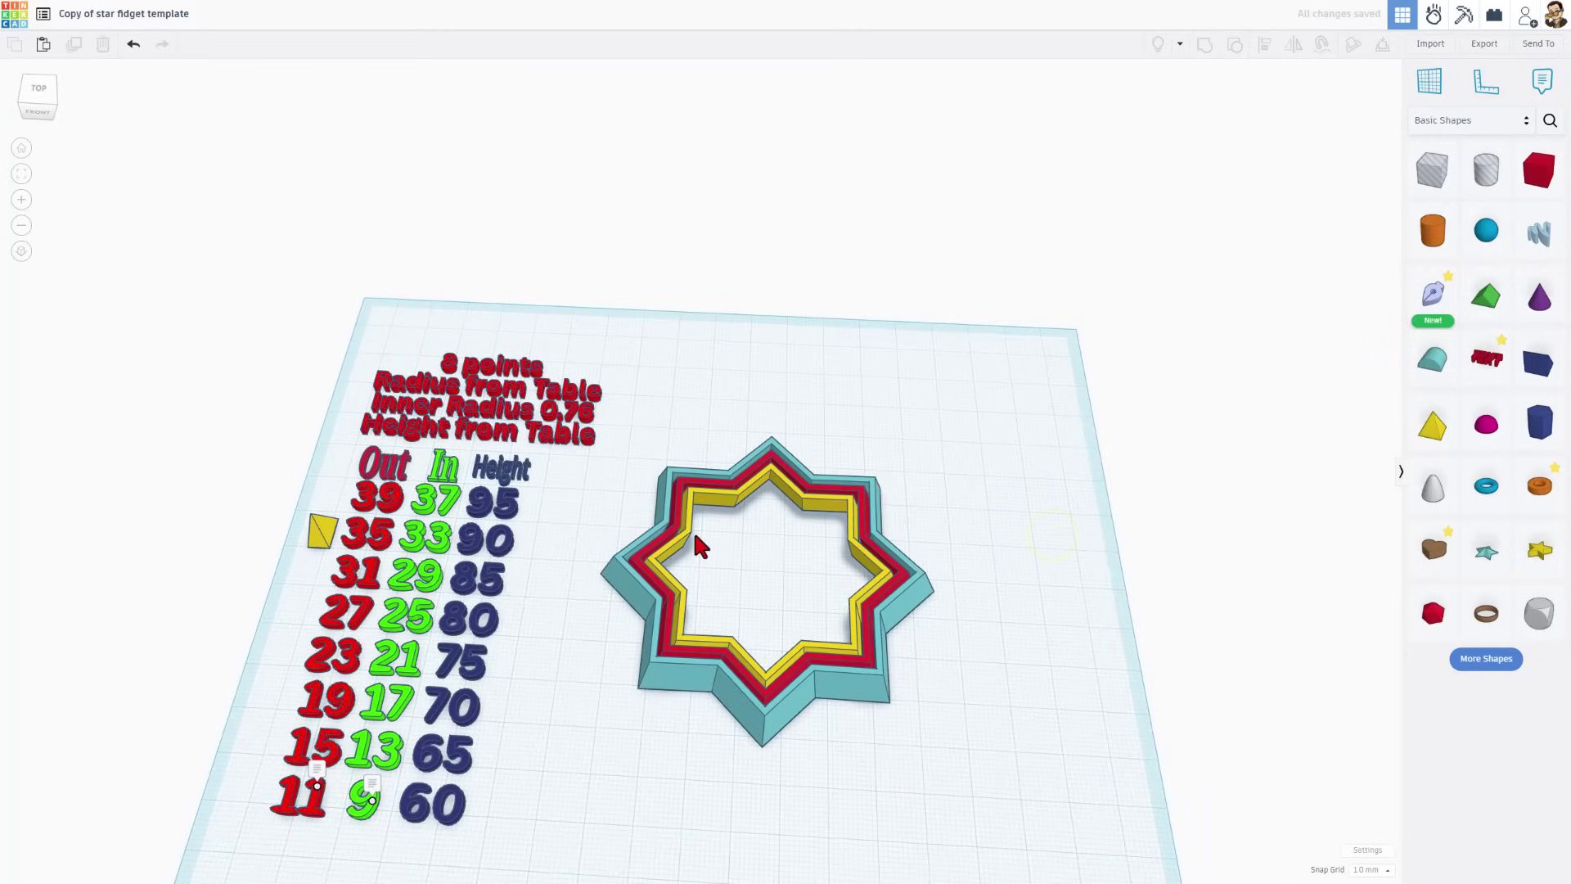
pyautogui.moveTo(695, 536); pyautogui.dragTo(736, 530, button='right')
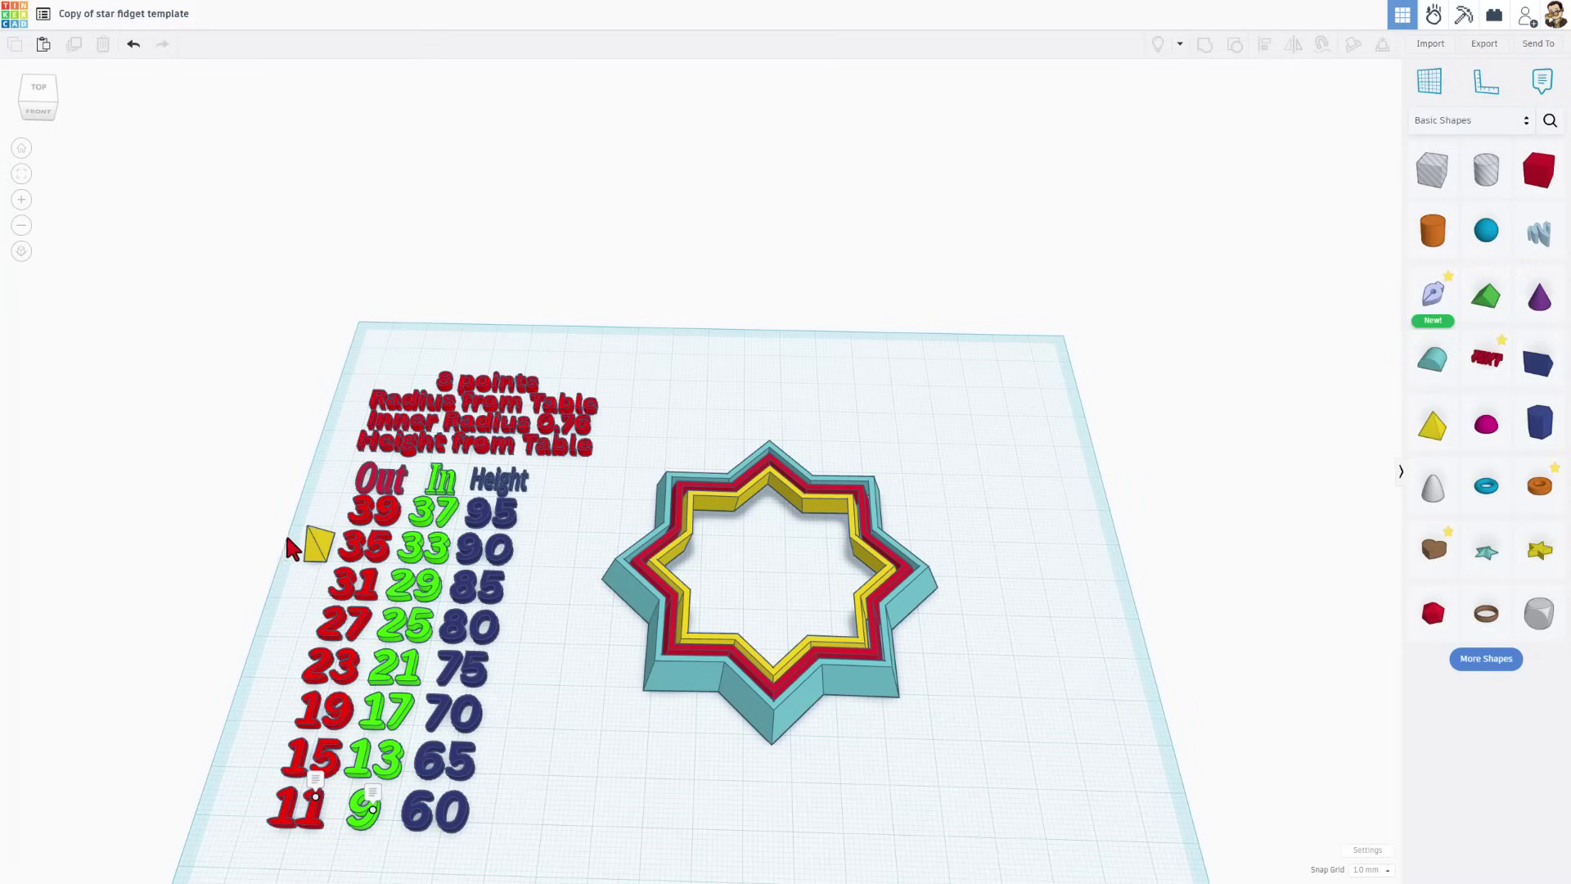
pyautogui.moveTo(310, 545); pyautogui.dragTo(295, 628)
pyautogui.moveTo(275, 631); pyautogui.dragTo(280, 630, button='right')
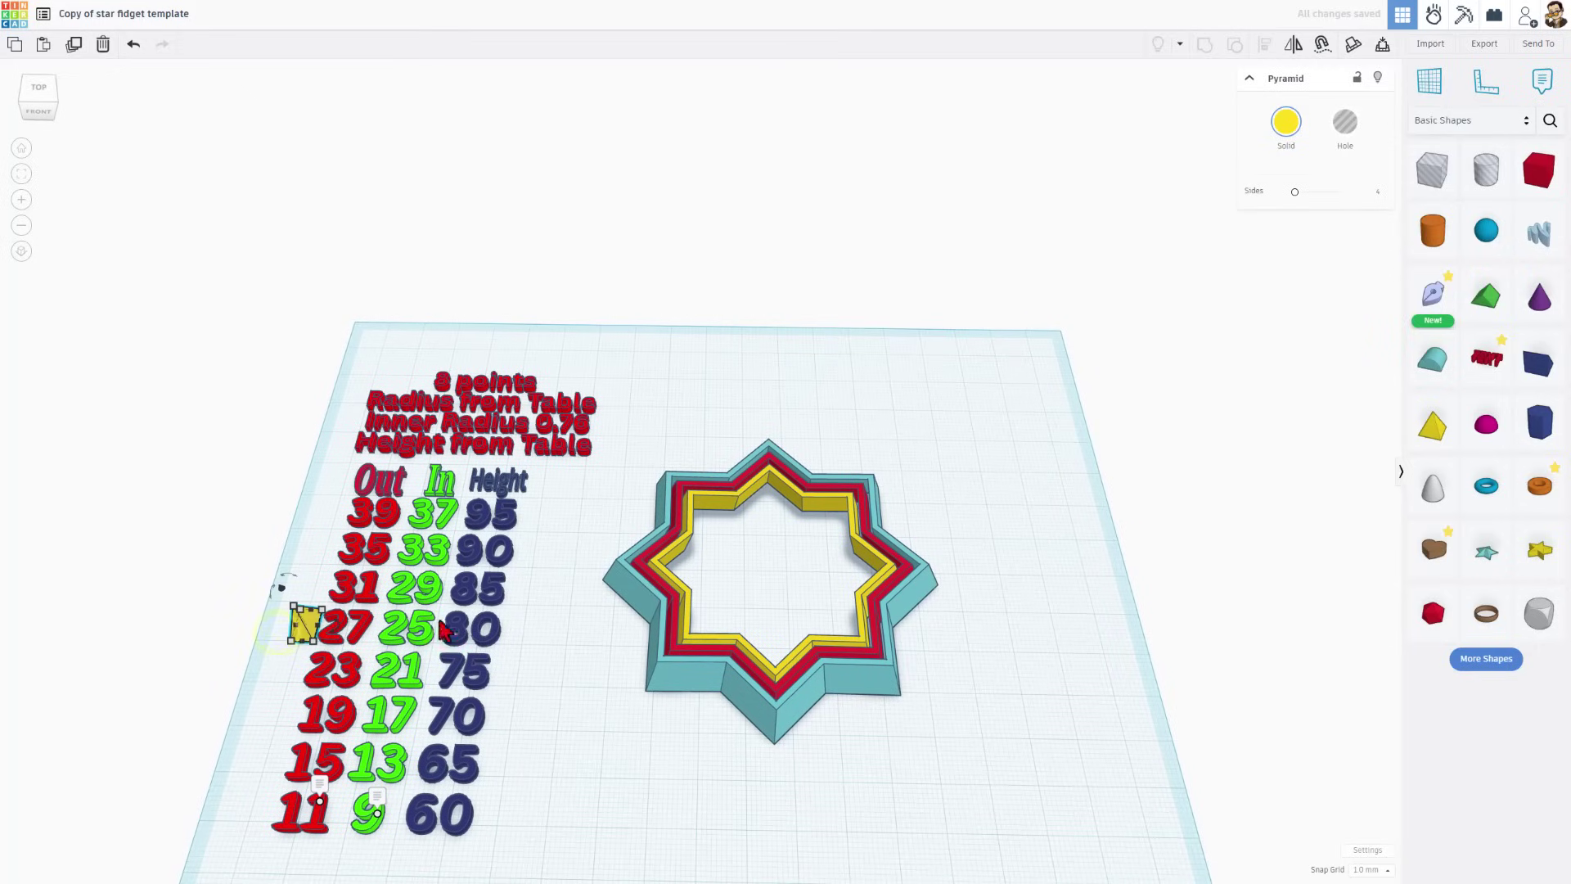
# - Duplicate the yellow star ring in place and colour the copy magenta
pyautogui.hotkey('ctrl', 'd')
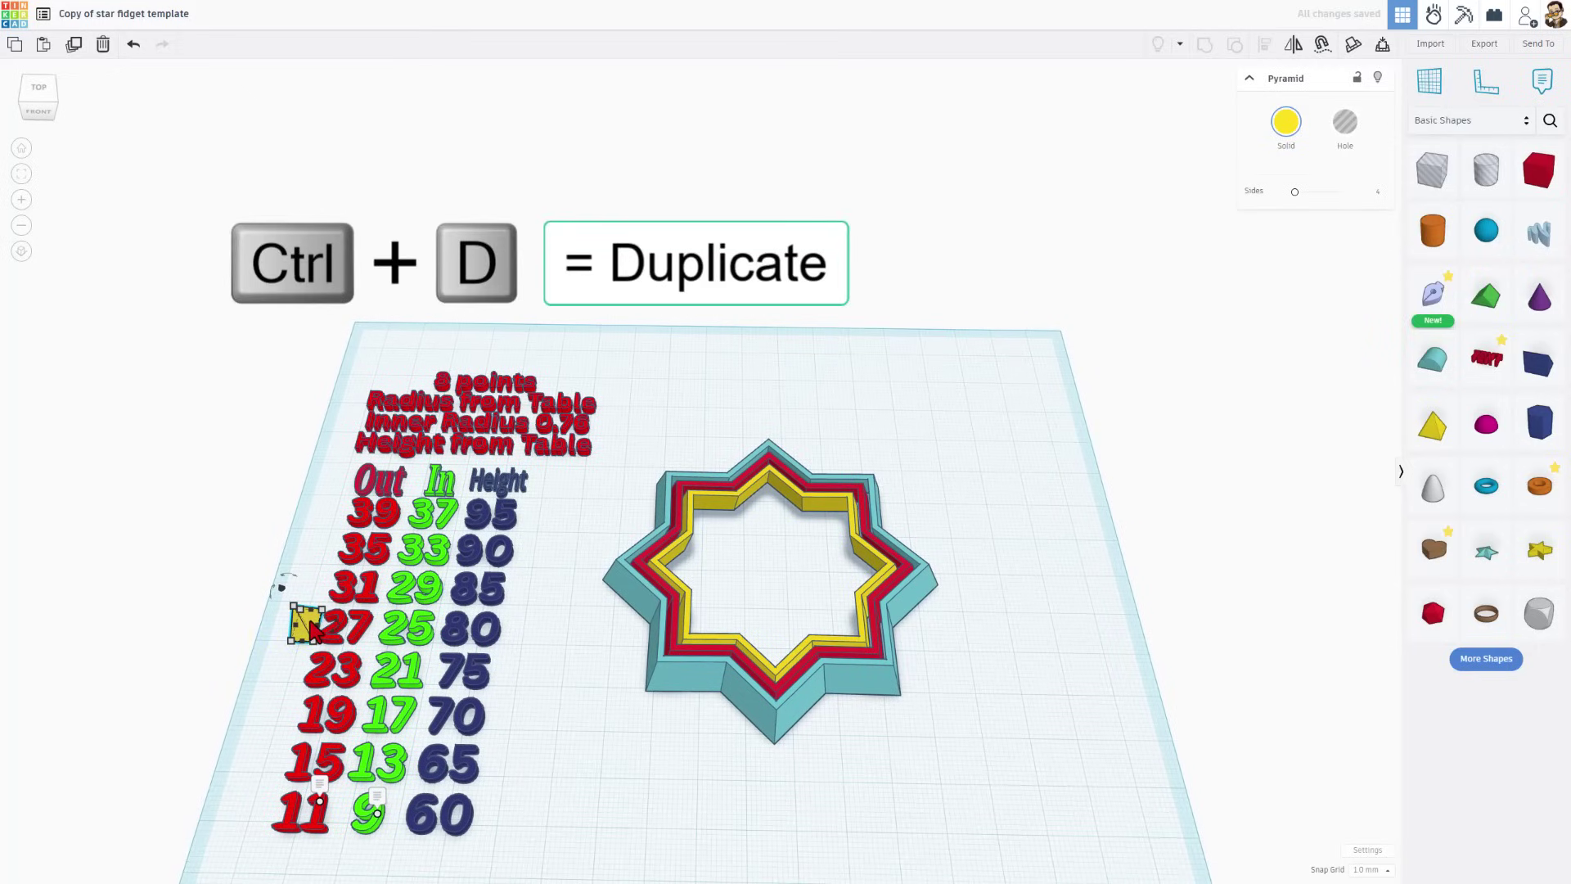
pyautogui.click(685, 596)
pyautogui.hotkey('ctrl', 'd')
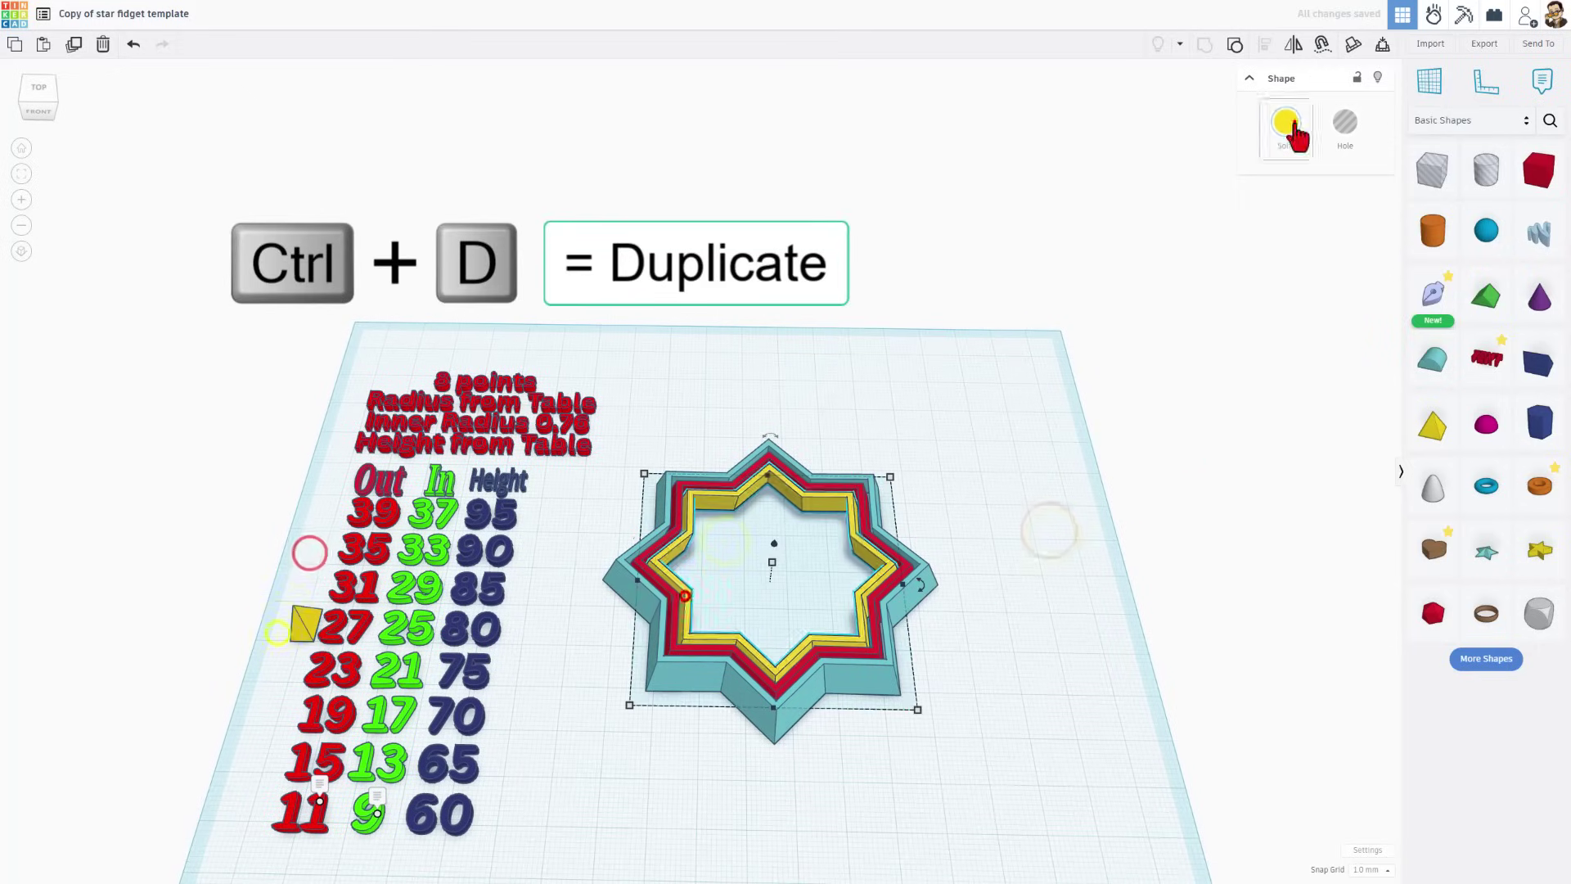
pyautogui.click(1295, 121)
pyautogui.click(1350, 248)
# - Open the magenta ring's group, hide its box hole, and set the solid star to a height of 80 mm and a radius of 27
pyautogui.hotkey('ctrl', 'shift', 'g')
pyautogui.click(1084, 415)
pyautogui.click(825, 533)
pyautogui.click(800, 324)
pyautogui.click(1376, 216)
# - Set the magenta group's star hole to a radius of 25 and a height of 80 mm, and leave group editing
pyautogui.click(803, 396)
pyautogui.click(799, 323)
pyautogui.click(856, 474)
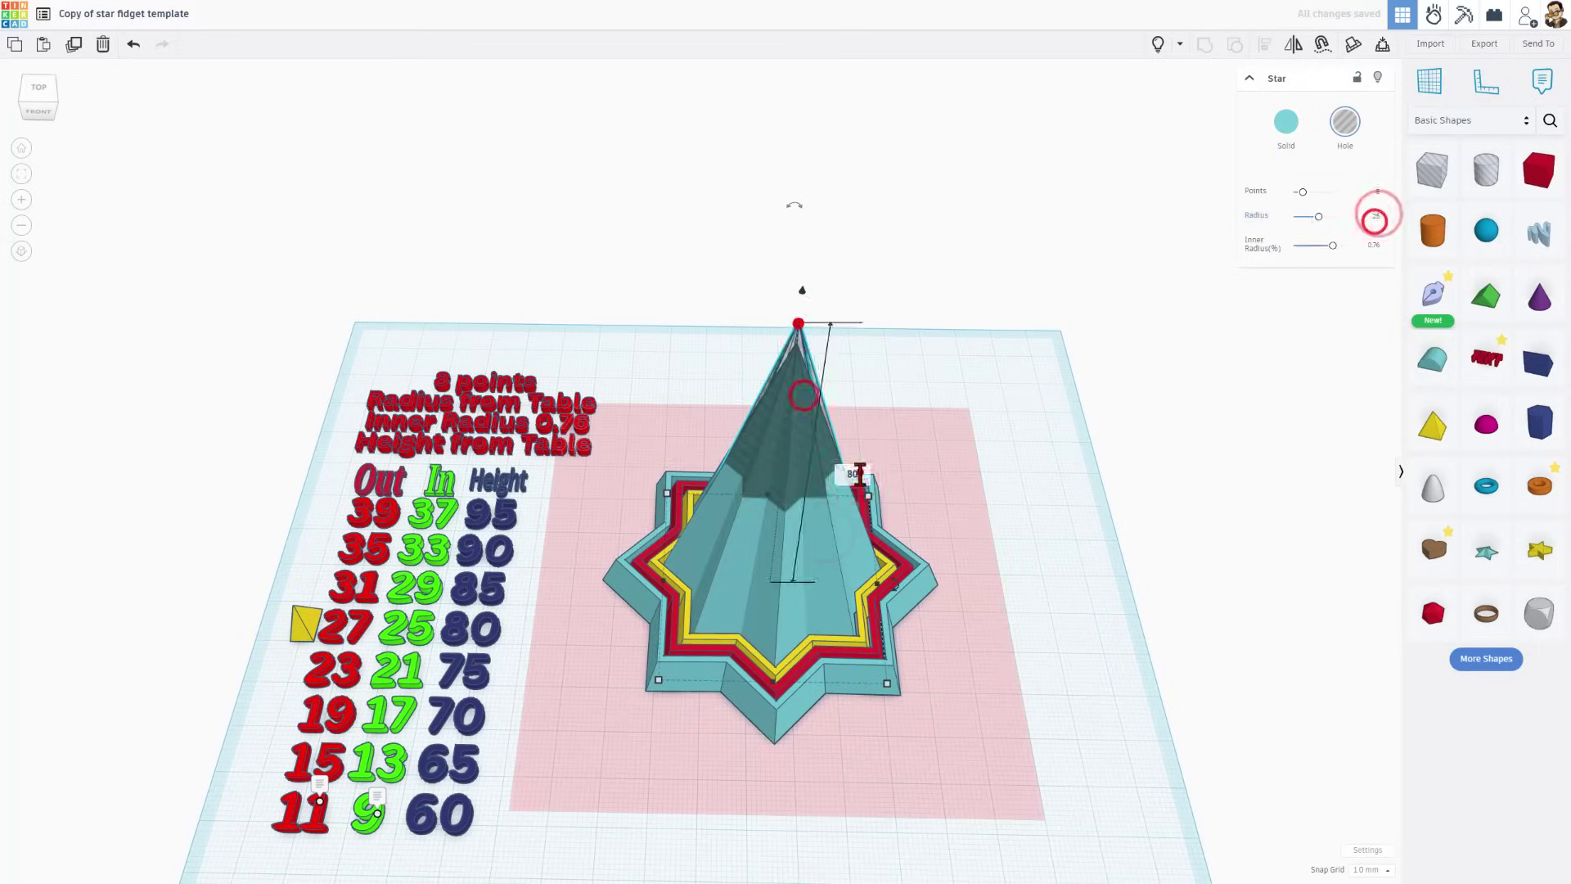
pyautogui.click(1049, 496)
# - Duplicate the magenta ring in place and colour the copy dark blue
pyautogui.click(702, 529)
pyautogui.click(1280, 130)
pyautogui.click(1300, 252)
# - Open the dark blue ring's group, hide its box hole, and set the solid star to a height of 75 mm and a radius of 23
pyautogui.hotkey('ctrl', 'shift', 'g')
pyautogui.click(975, 386)
pyautogui.click(810, 505)
pyautogui.click(753, 432)
pyautogui.click(800, 354)
pyautogui.click(1374, 217)
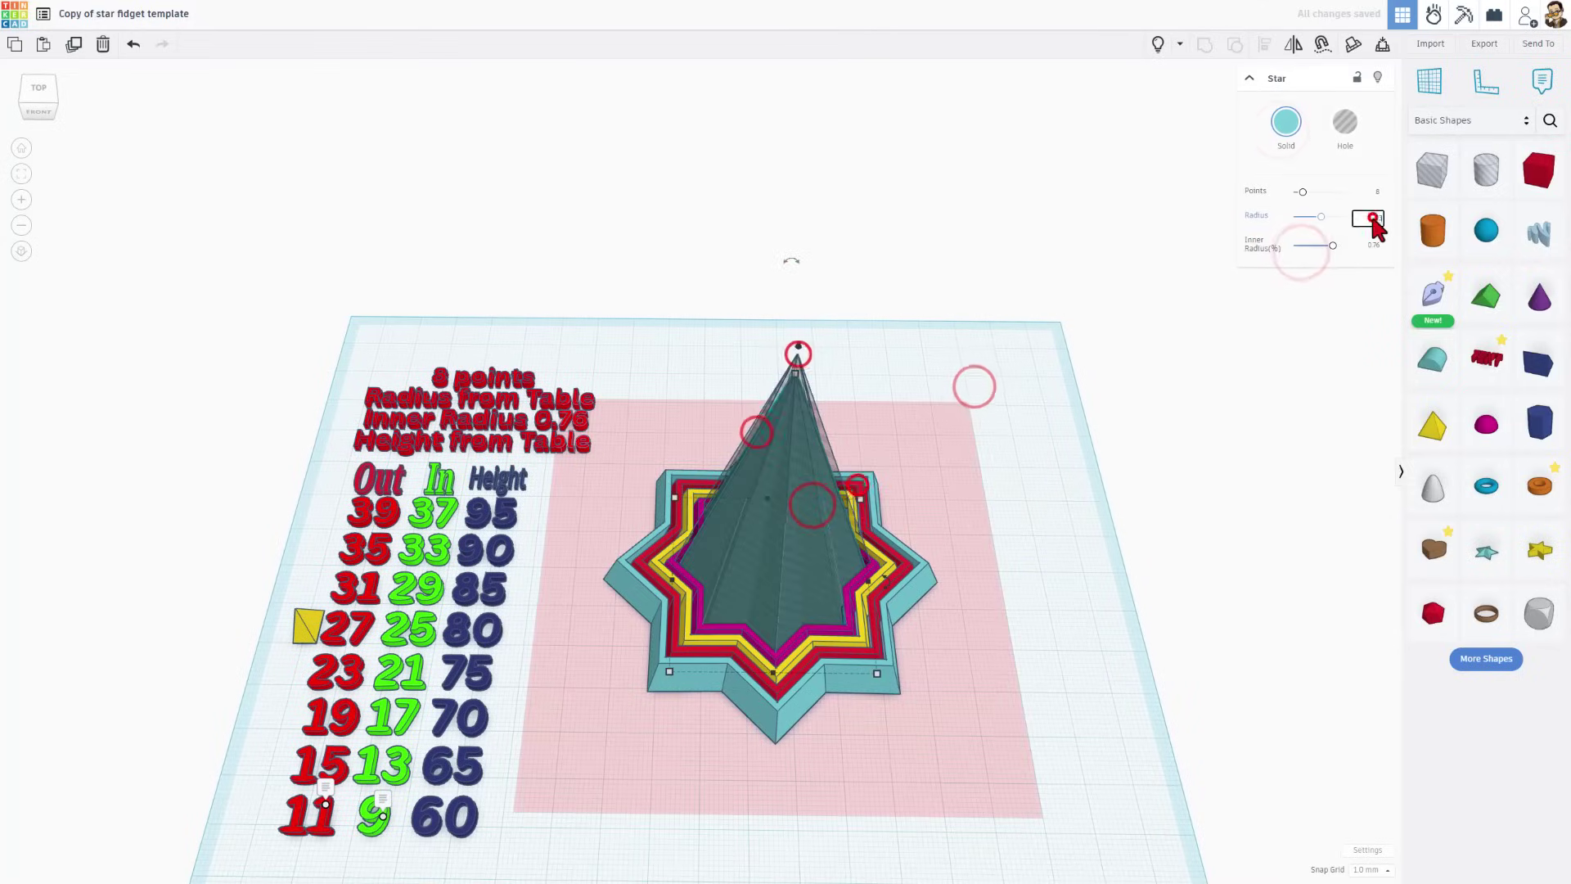
# - Move the pyramid marker beside the 19 row and set the dark blue group's star hole to a radius of 21 and a height of 75 mm
pyautogui.click(309, 626)
pyautogui.moveTo(303, 635); pyautogui.dragTo(278, 726)
pyautogui.click(779, 540)
pyautogui.click(1375, 218)
pyautogui.click(798, 355)
pyautogui.click(852, 488)
pyautogui.click(1055, 561)
# - Duplicate the dark blue ring in place and colour the copy bright green
pyautogui.click(713, 594)
pyautogui.click(1286, 112)
pyautogui.click(1274, 195)
pyautogui.click(1209, 299)
# - Open the green ring's group, hide its box hole, and set the solid star to a height of 70 mm and a radius of 19
pyautogui.doubleClick(803, 519)
pyautogui.click(907, 368)
pyautogui.click(789, 456)
pyautogui.click(1376, 218)
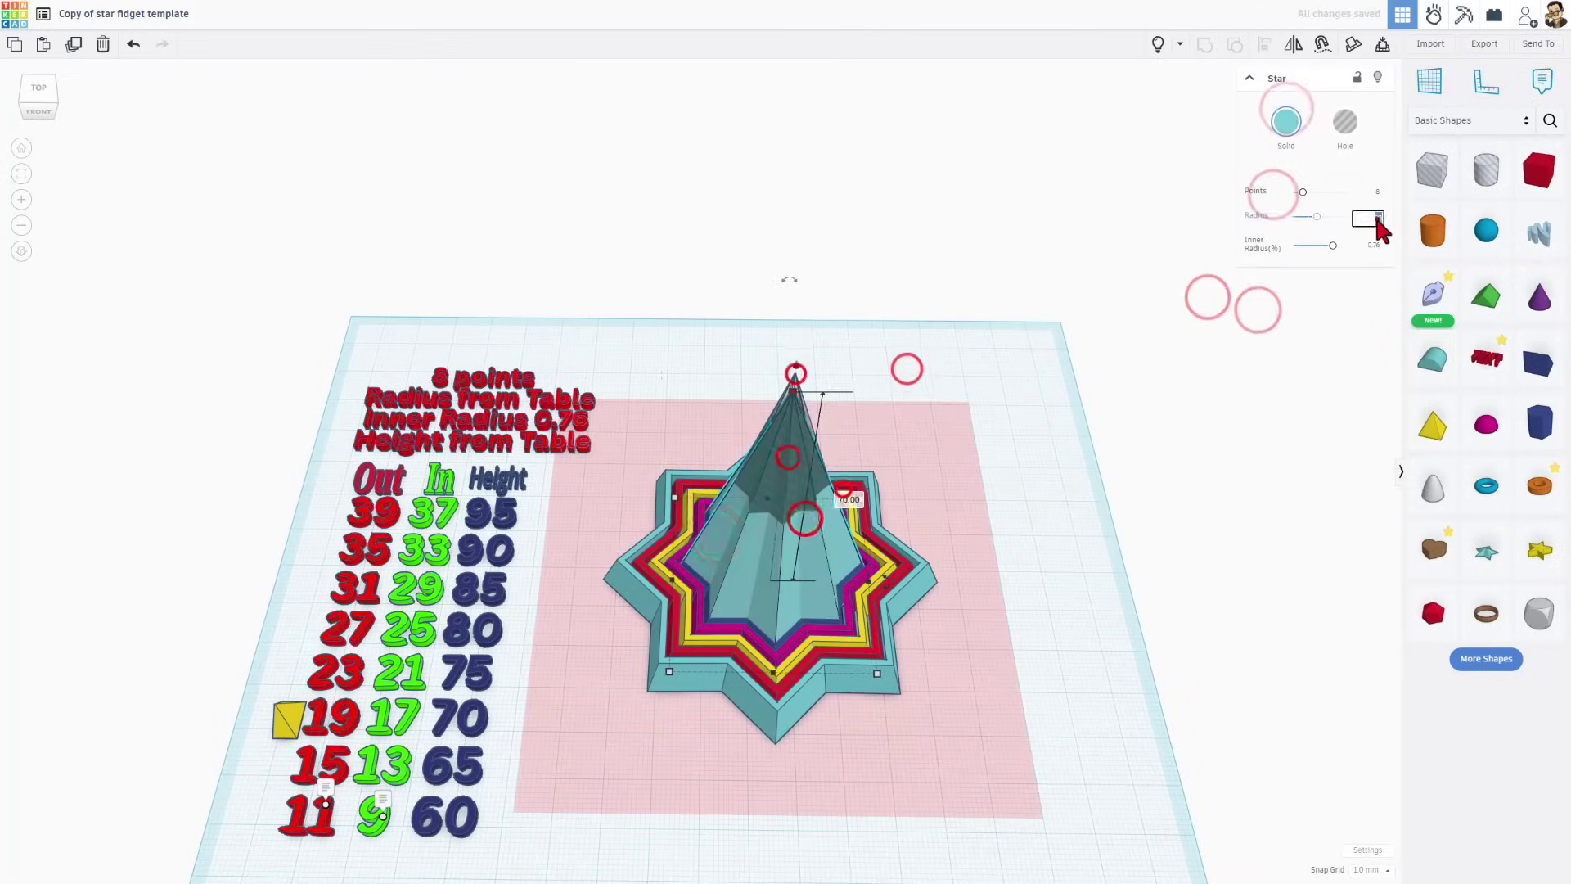
# - Set the green group's star hole to a radius of 17 and a height of 70 mm, and leave group editing
pyautogui.click(787, 501)
pyautogui.click(1372, 218)
pyautogui.click(1009, 449)
# - Duplicate the green ring in place as a bright blue copy and hide the box hole inside the copy's group
pyautogui.click(1286, 121)
pyautogui.click(1154, 305)
pyautogui.doubleClick(829, 559)
pyautogui.click(810, 313)
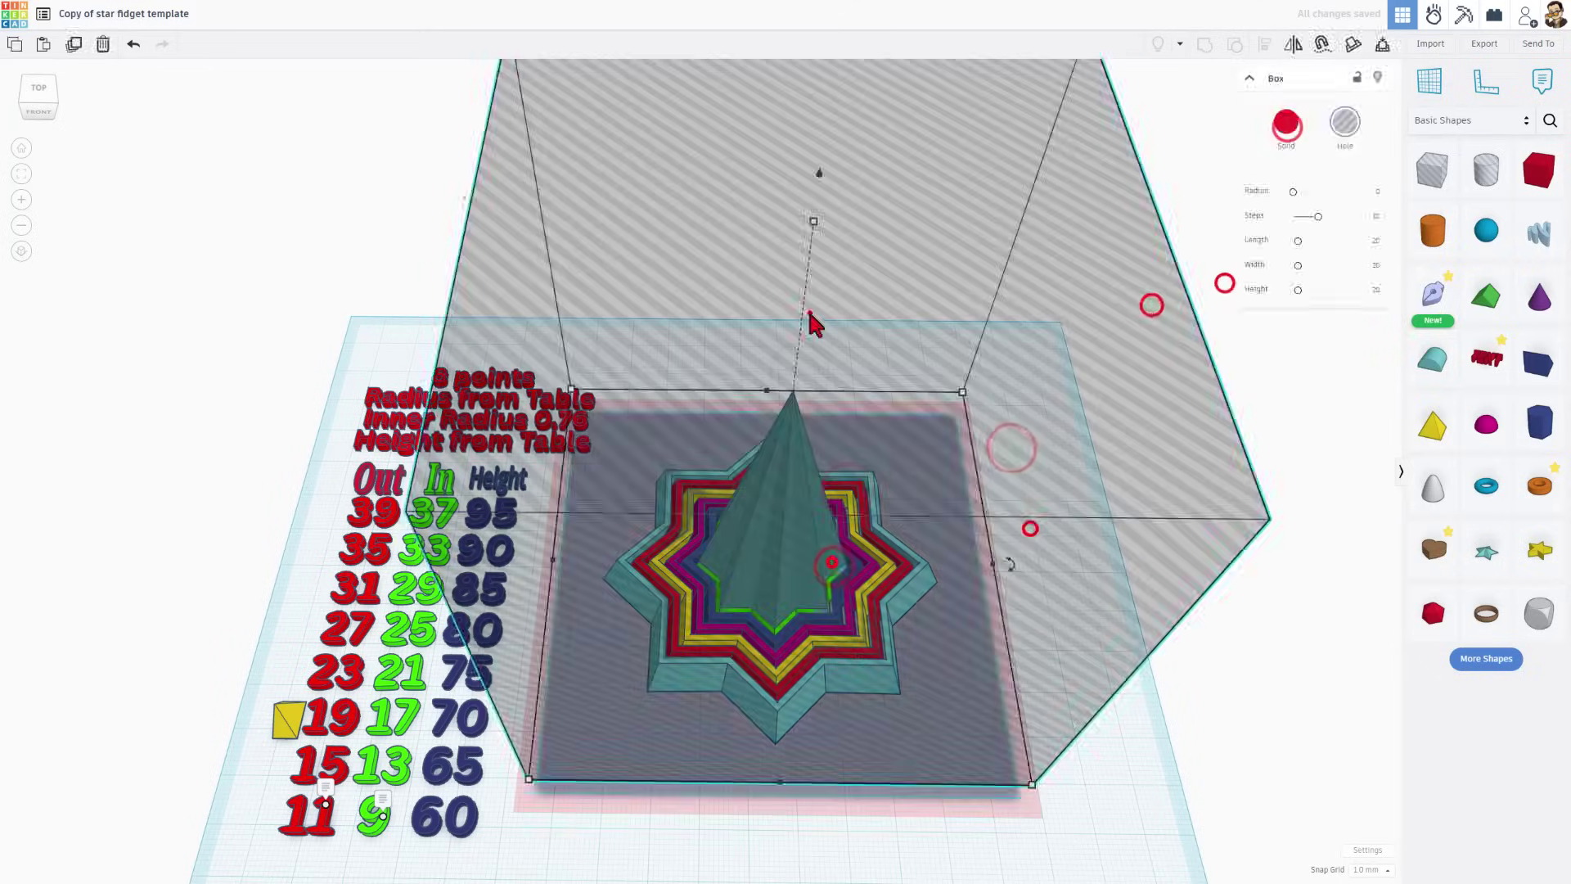
# - Move the pyramid marker beside the 15 row and set the blue group's solid star to a radius of 15 and a height of 65 mm
pyautogui.moveTo(294, 718); pyautogui.dragTo(277, 765)
pyautogui.click(775, 552)
pyautogui.click(1378, 219)
pyautogui.write('15')
pyautogui.click(796, 394)
pyautogui.click(848, 501)
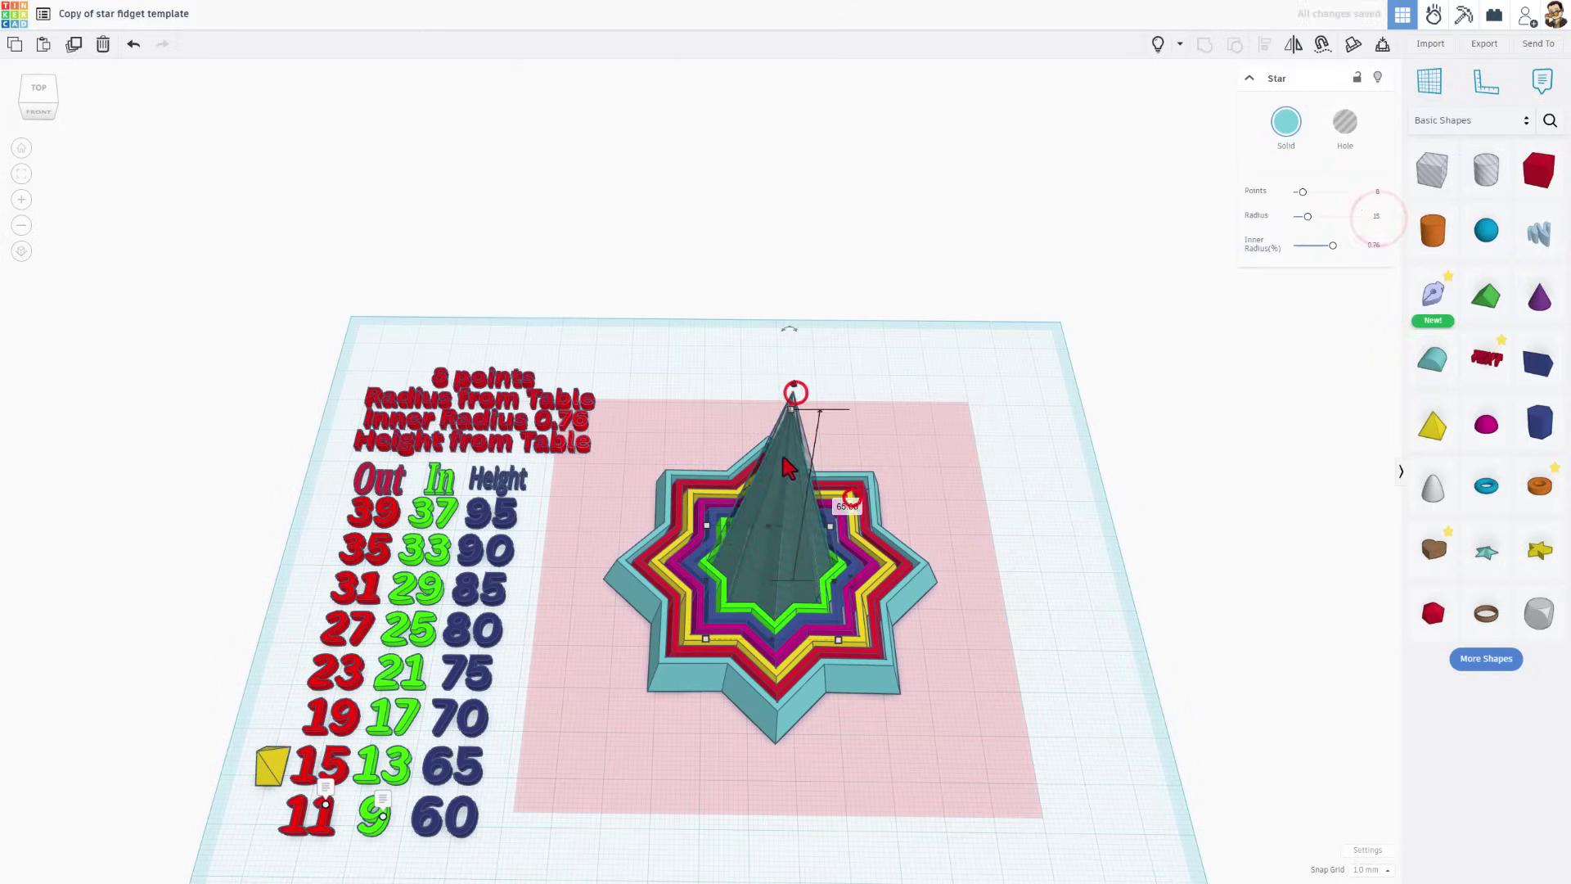
pyautogui.write('65')
# - Set the blue group's star hole to a radius of 13 and leave group editing
pyautogui.click(786, 458)
pyautogui.click(1376, 218)
pyautogui.write('13')
pyautogui.click(882, 362)
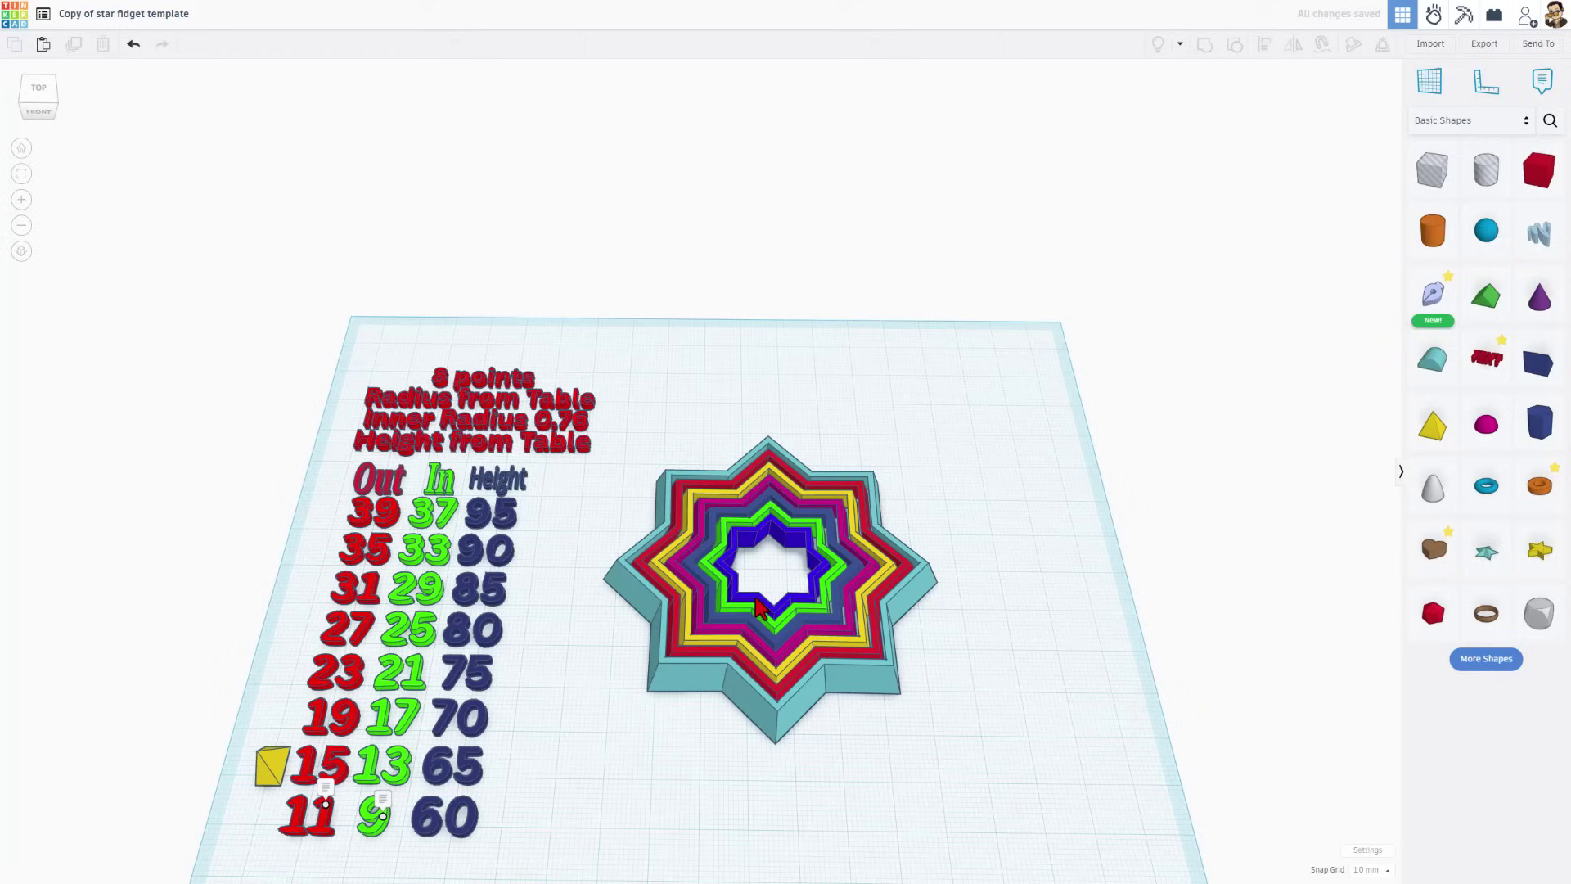
# - Reopen the bright blue ring's group for editing and hide its box hole
pyautogui.hotkey('ctrl', 'y')
pyautogui.hotkey('ctrl', 'y')
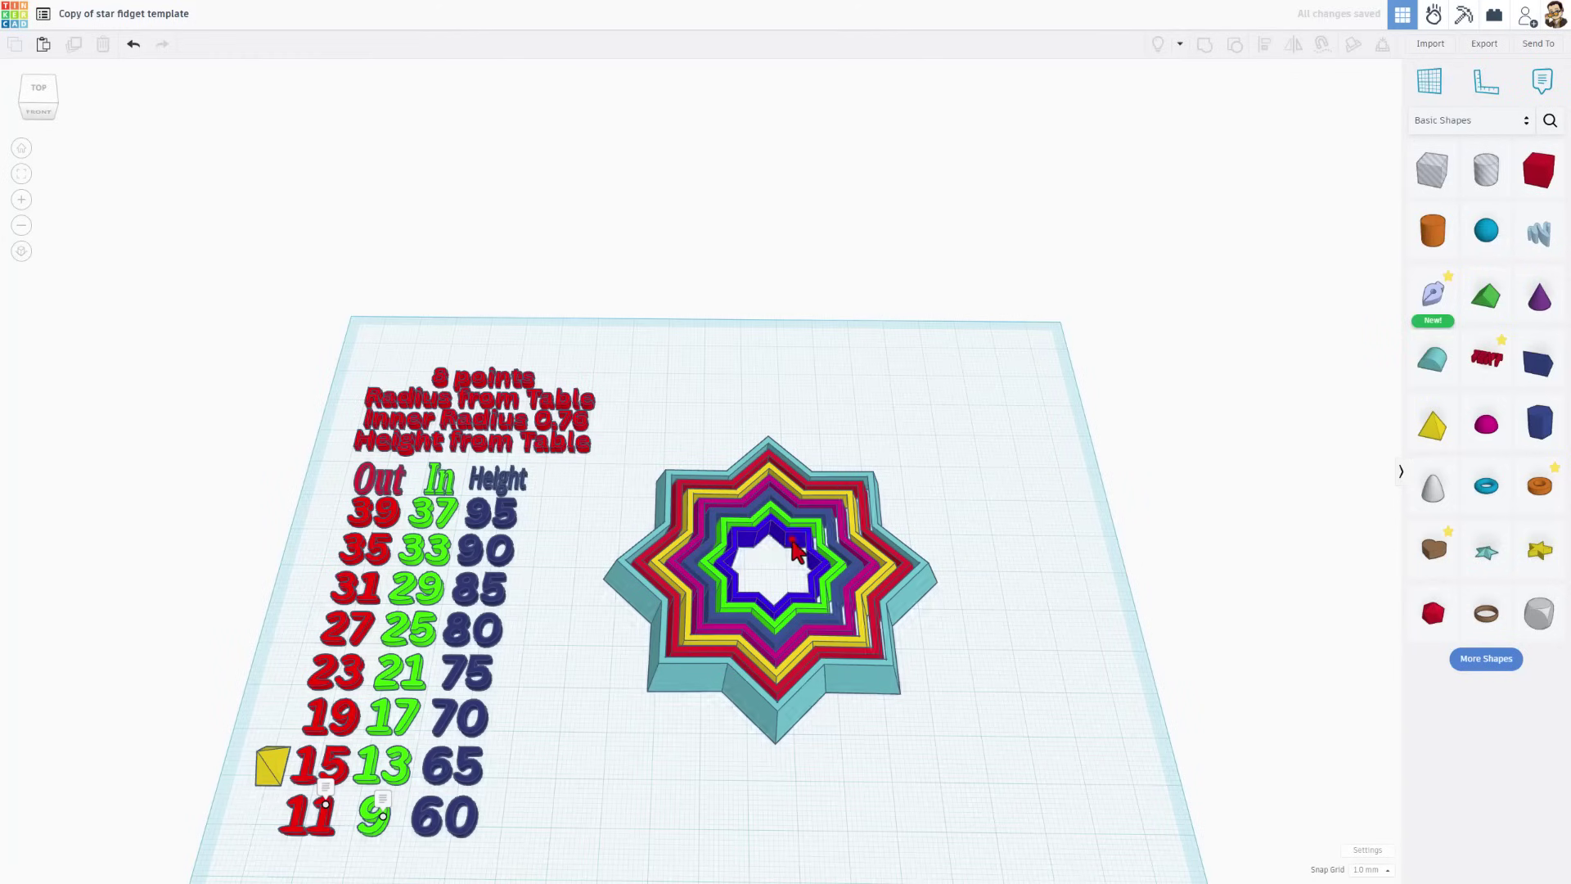
pyautogui.click(963, 416)
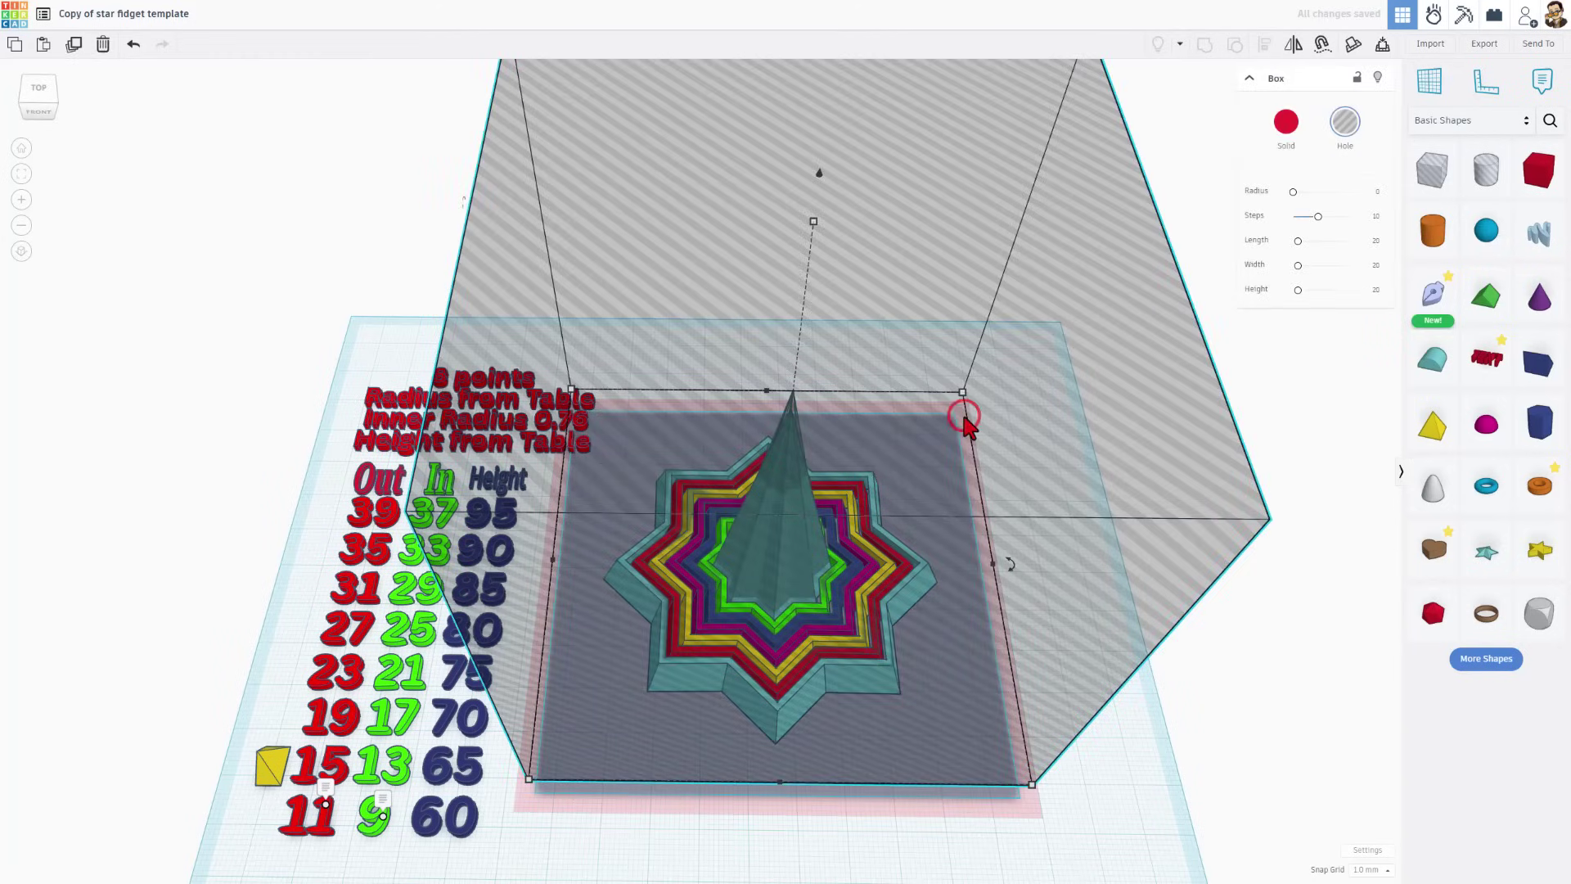
pyautogui.press('Delete')
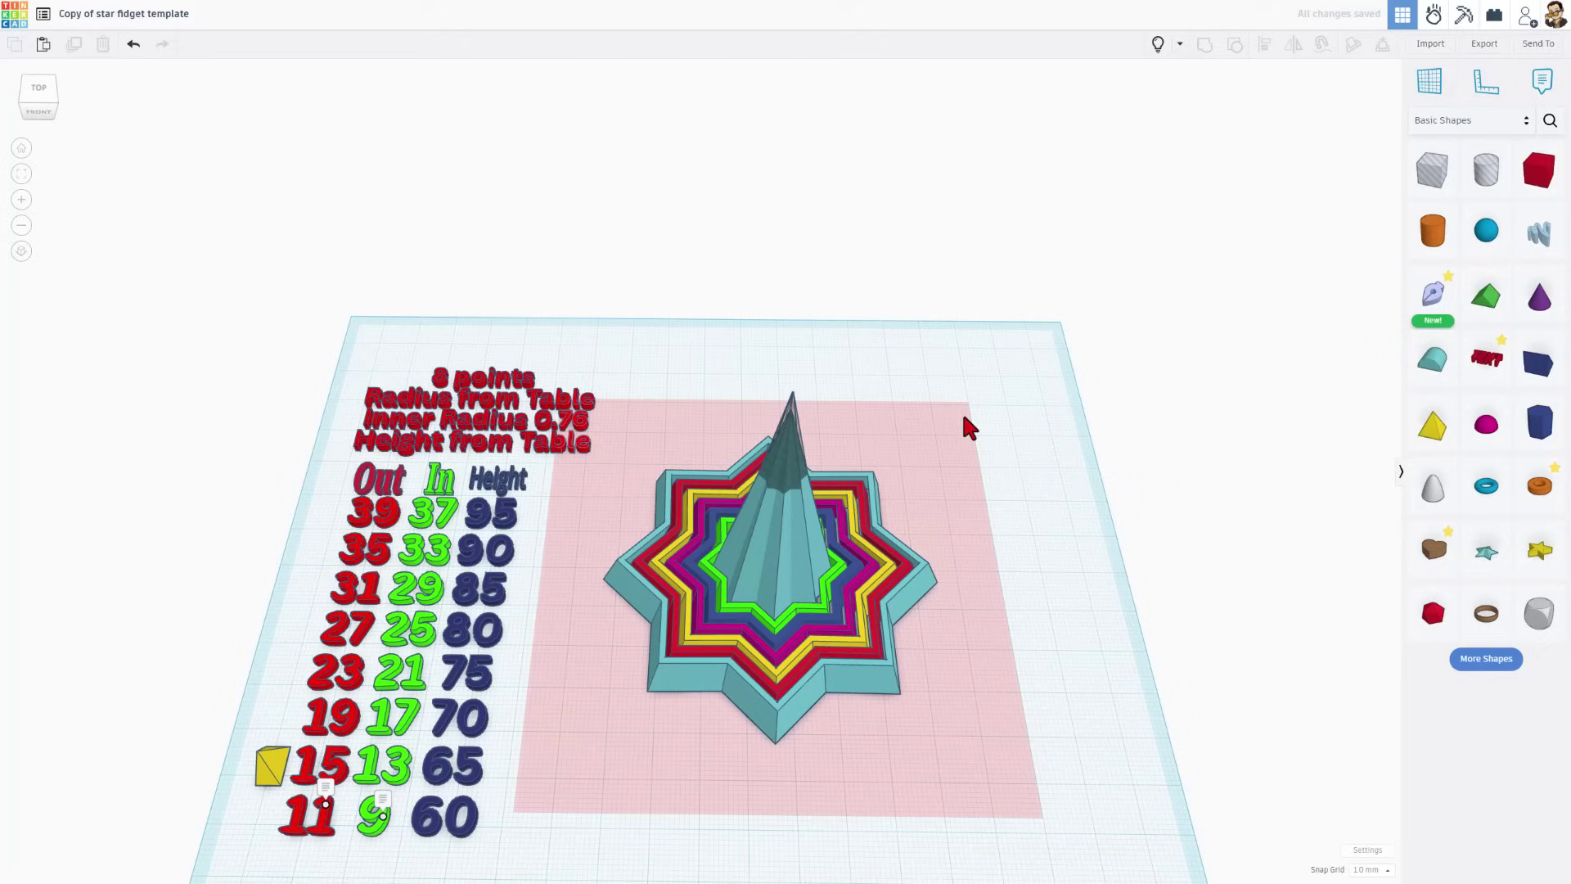
# - Set the blue group's star hole to a height of 65 mm and leave group editing
pyautogui.click(800, 479)
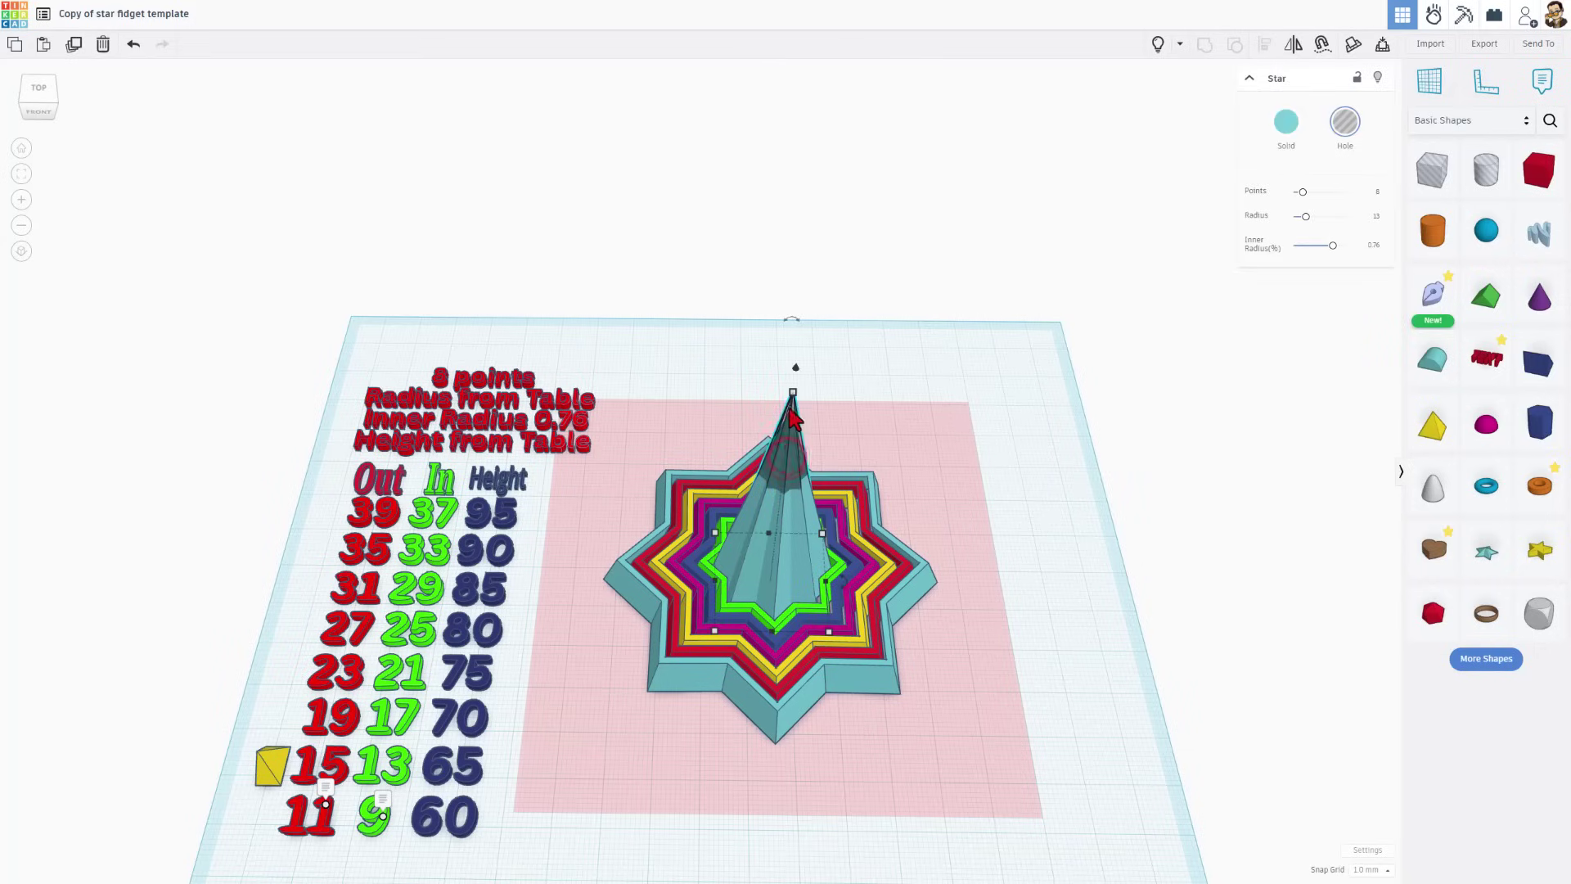
pyautogui.click(849, 499)
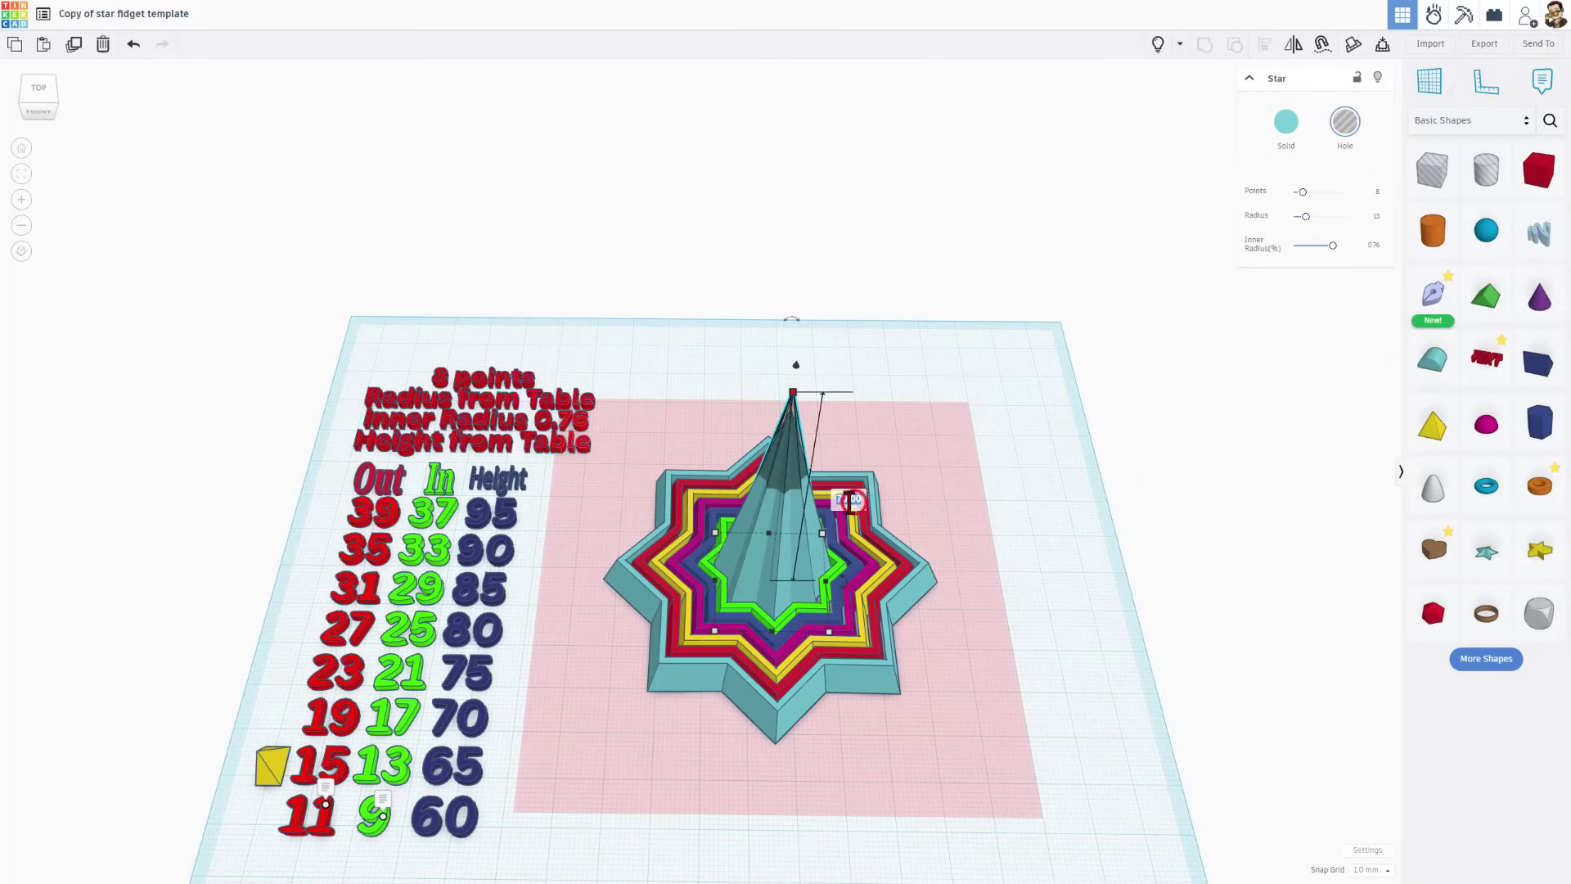
pyautogui.write('65')
pyautogui.press('Return')
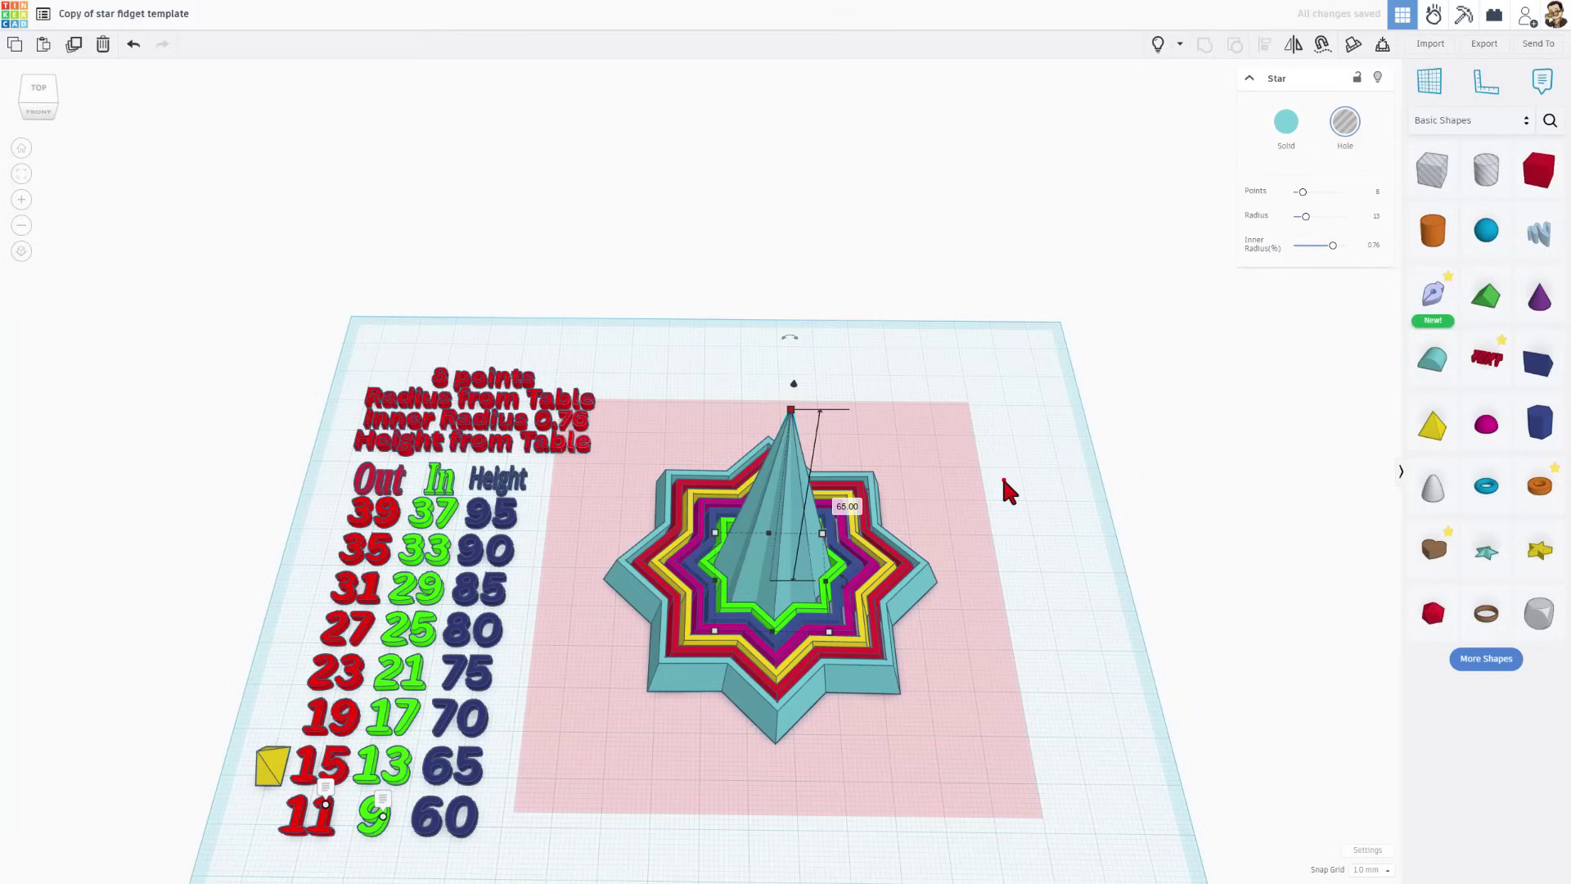
pyautogui.click(1003, 483)
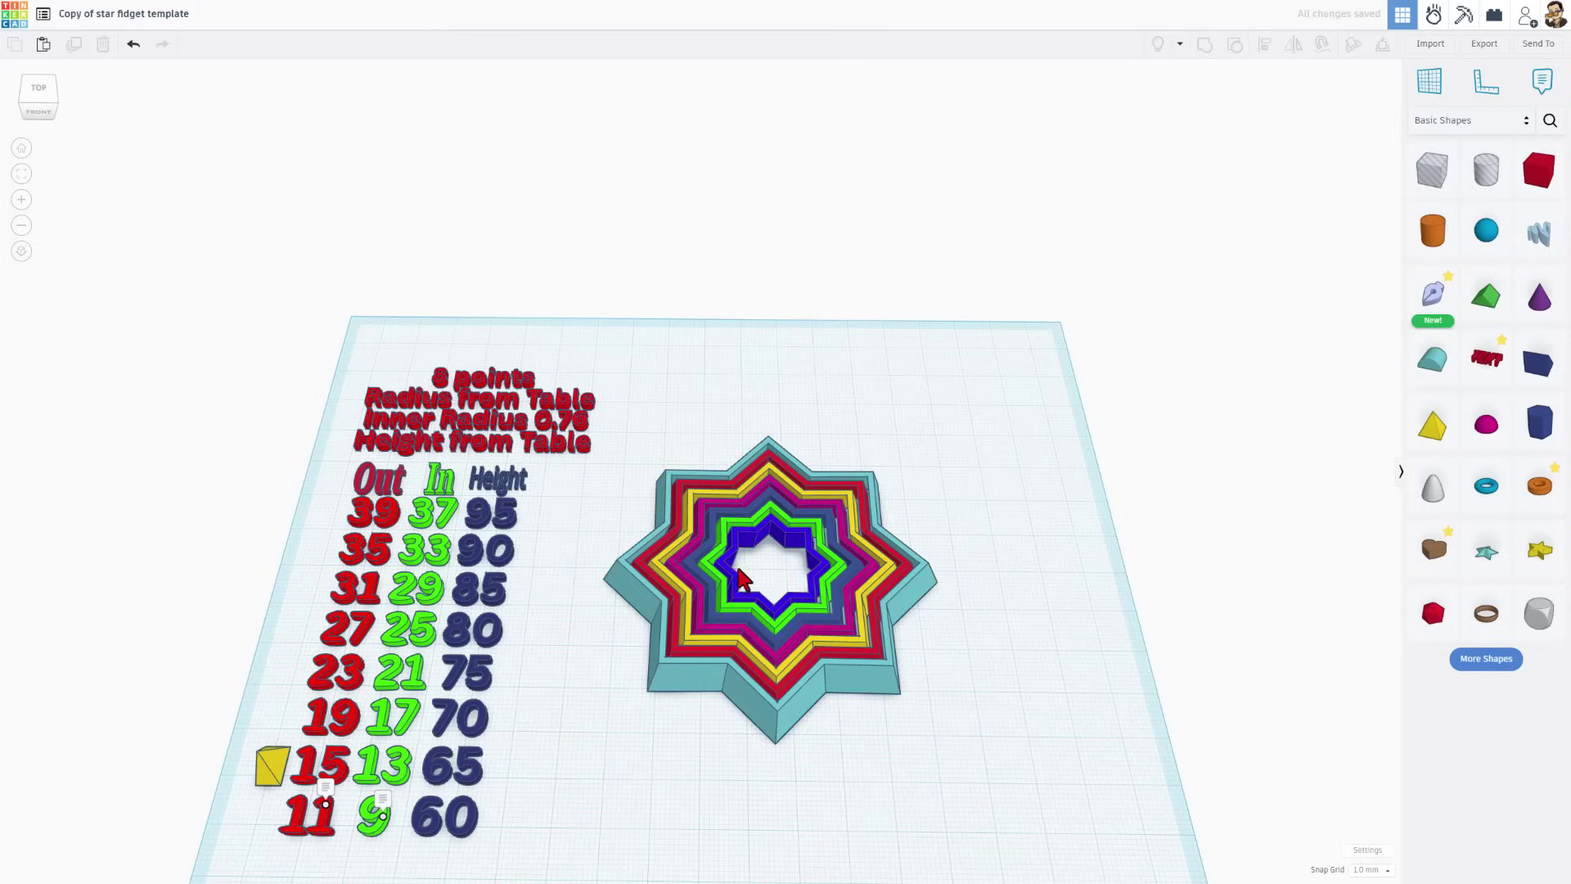
# - Read the notes attached to the 11 and 9 values in the table's last row
pyautogui.moveTo(483, 715); pyautogui.dragTo(476, 694, button='right')
pyautogui.click(312, 782)
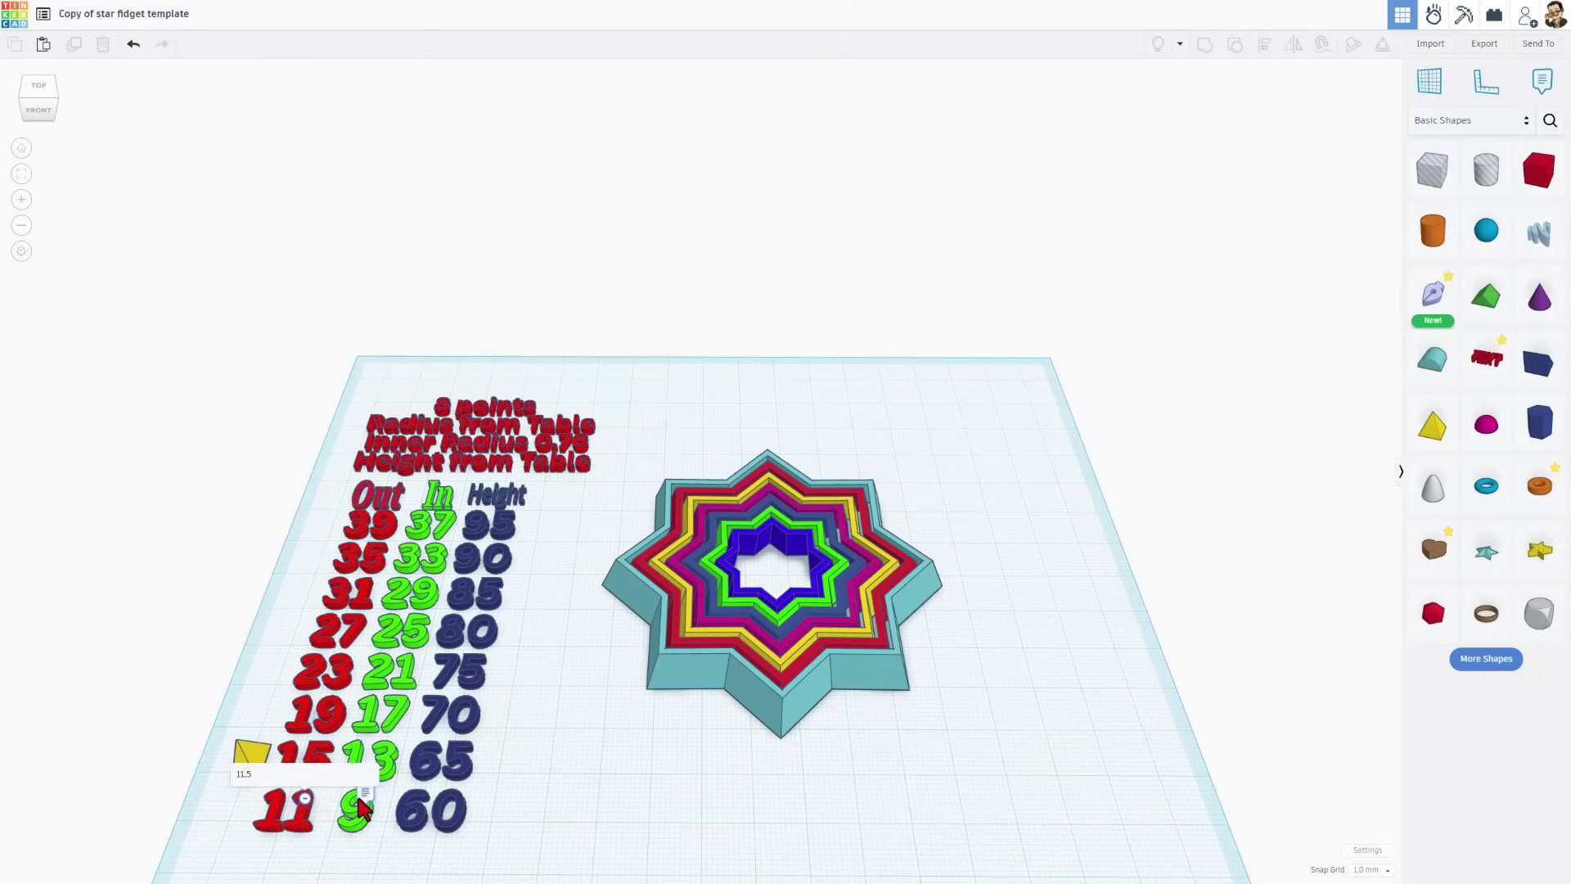
pyautogui.click(360, 801)
# - Duplicate the bright blue ring in place and colour the copy light pink
pyautogui.moveTo(772, 564)
pyautogui.mouseDown(button='right')
pyautogui.moveTo(761, 597)
pyautogui.moveTo(754, 564)
pyautogui.mouseUp(button='right')
pyautogui.click(753, 544)
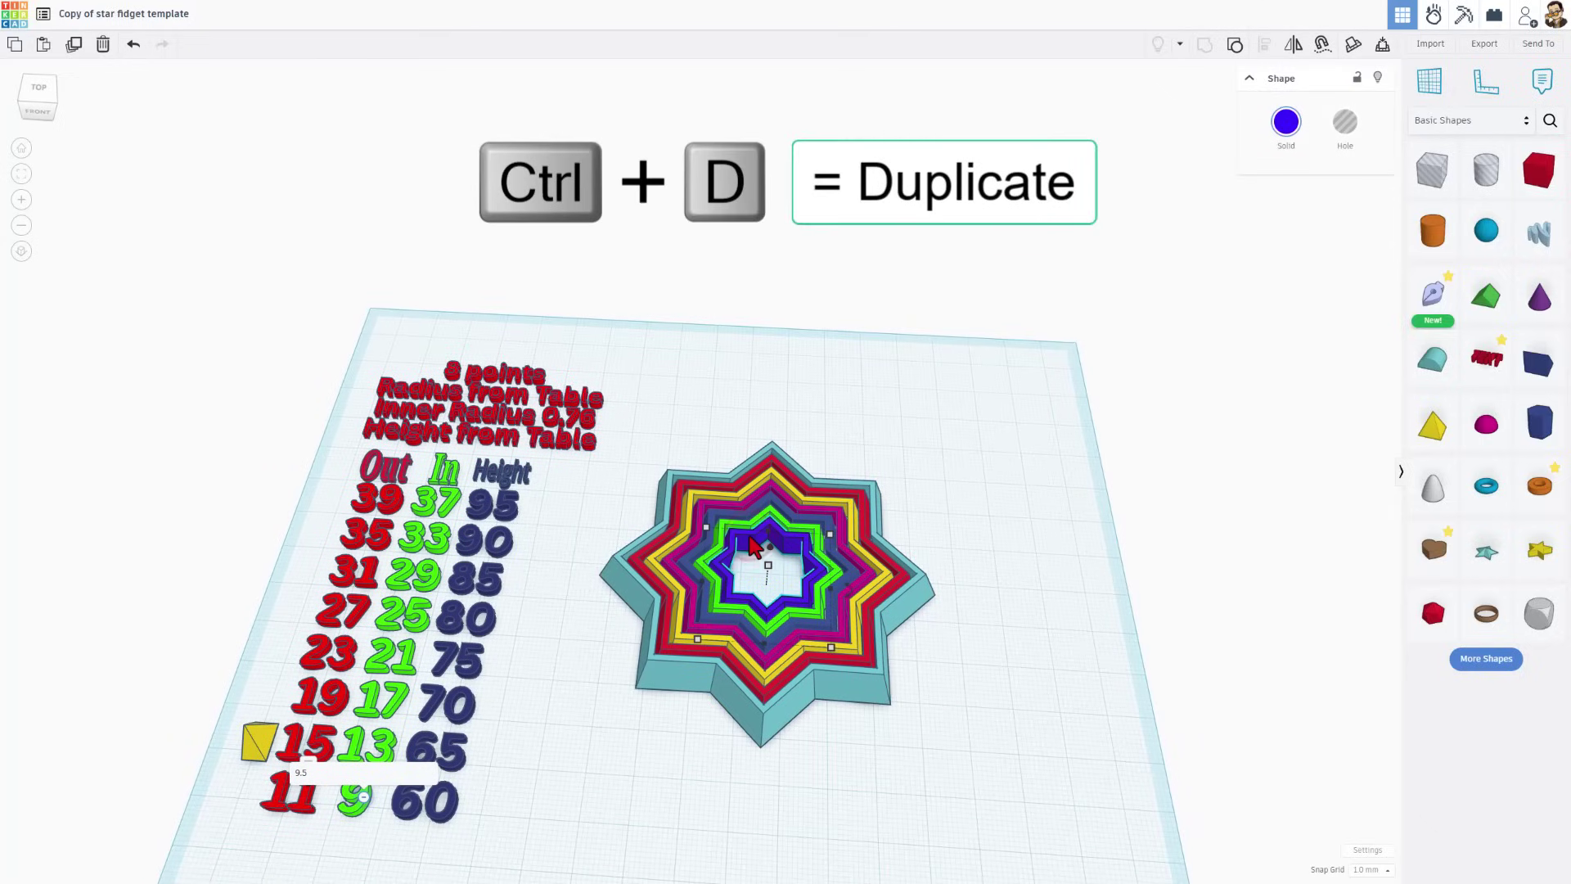
pyautogui.hotkey('ctrl', 'd')
pyautogui.click(1287, 122)
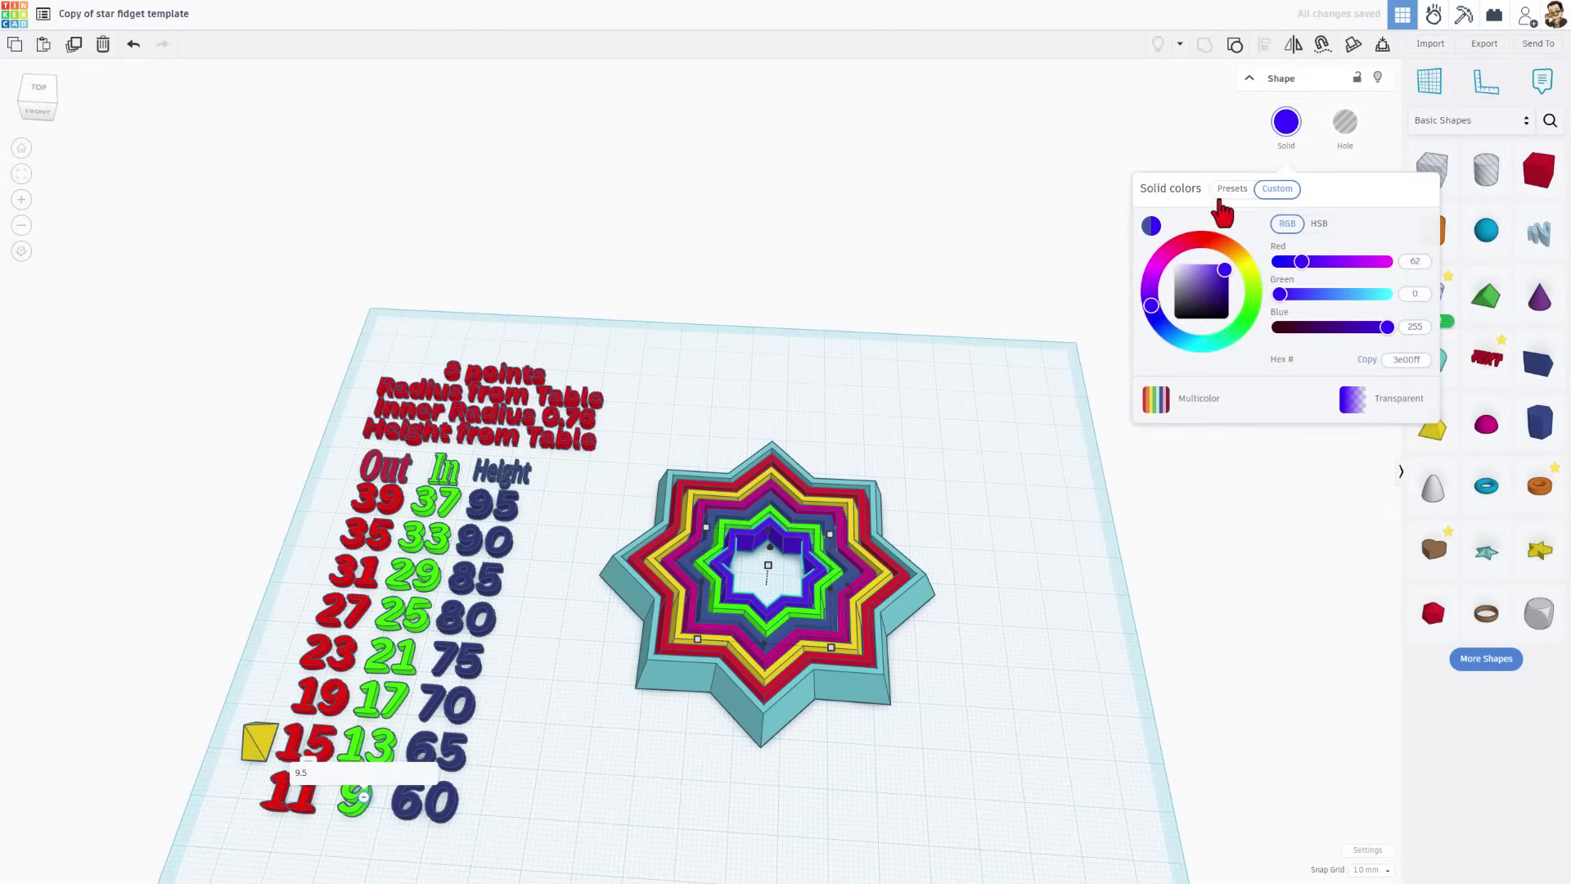
pyautogui.click(1225, 193)
pyautogui.click(1349, 226)
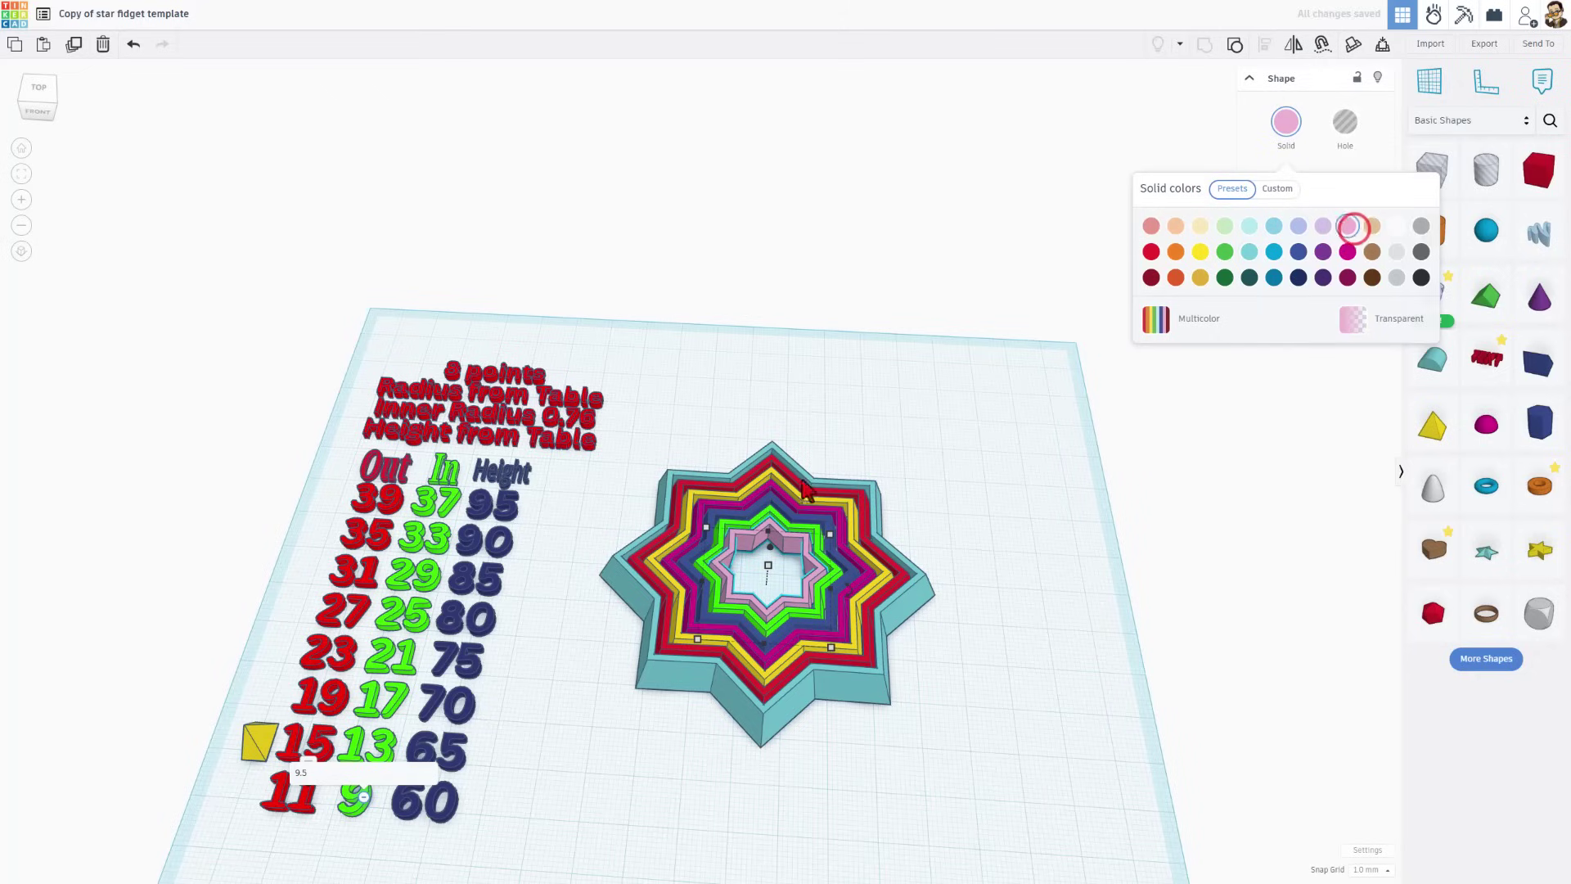
# - Open the light pink ring's group for editing and hide its box hole
pyautogui.doubleClick(808, 543)
pyautogui.click(836, 423)
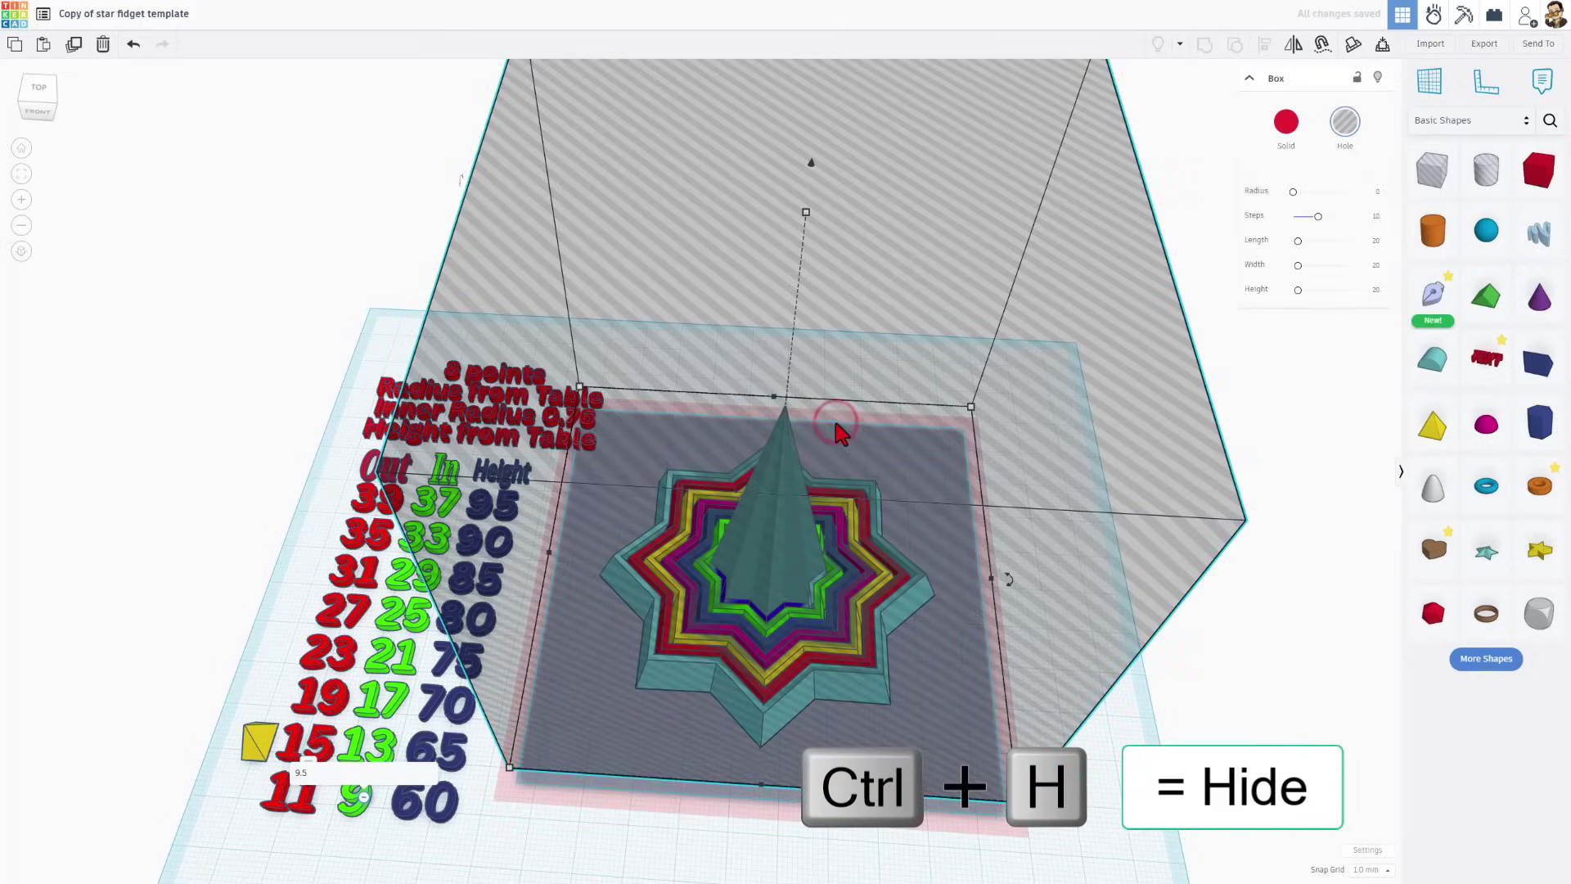
pyautogui.hotkey('ctrl', 'h')
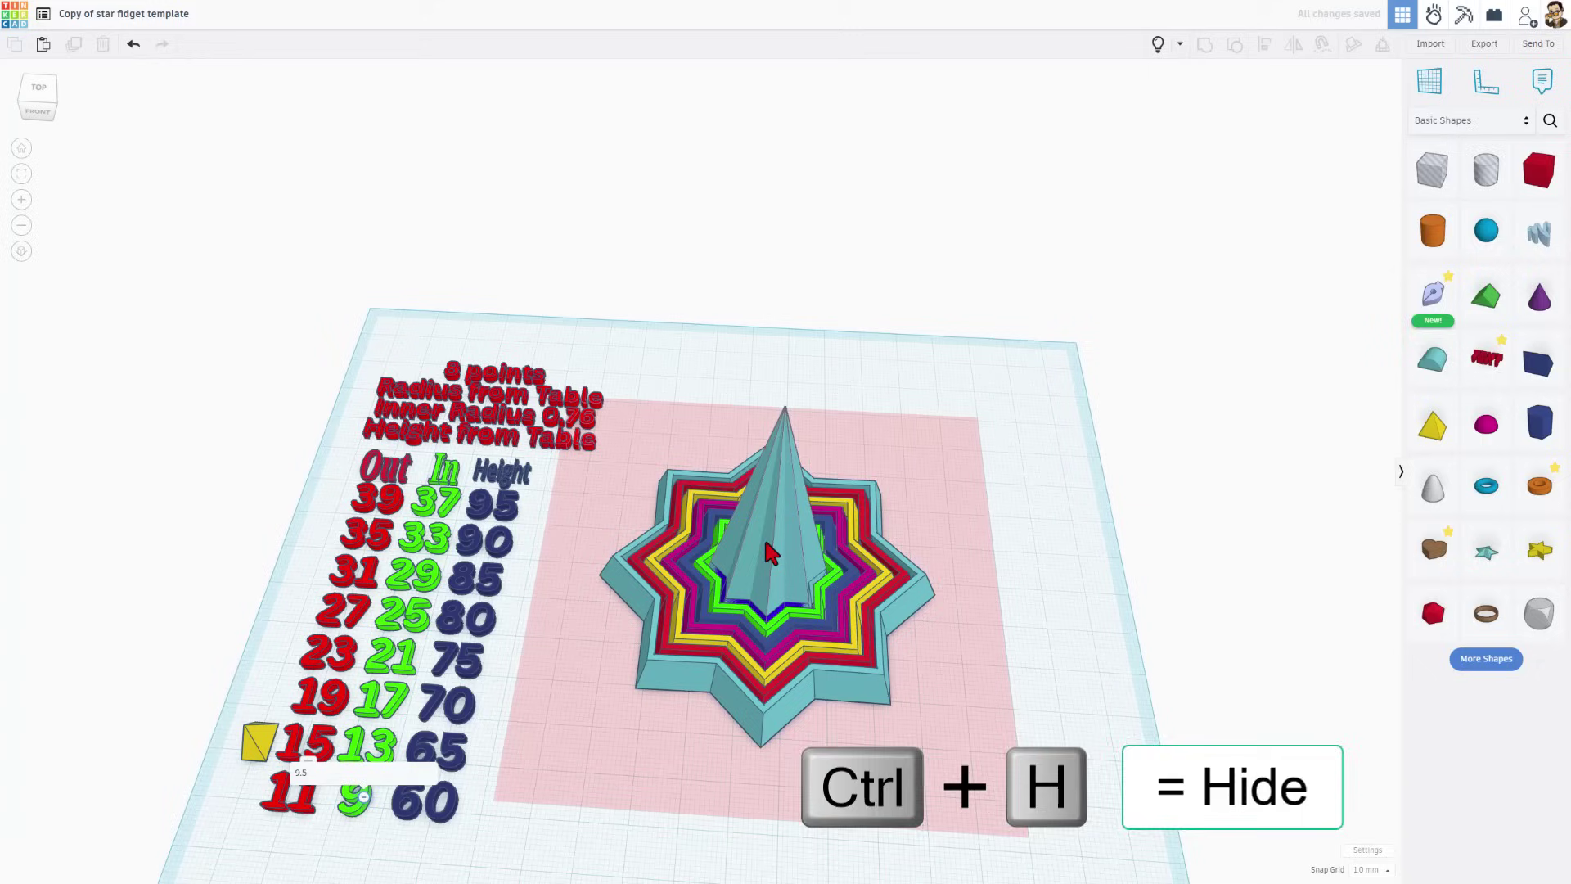
# - Set the light pink group's solid star to a height of 60 mm and a radius of 11.5
pyautogui.click(766, 544)
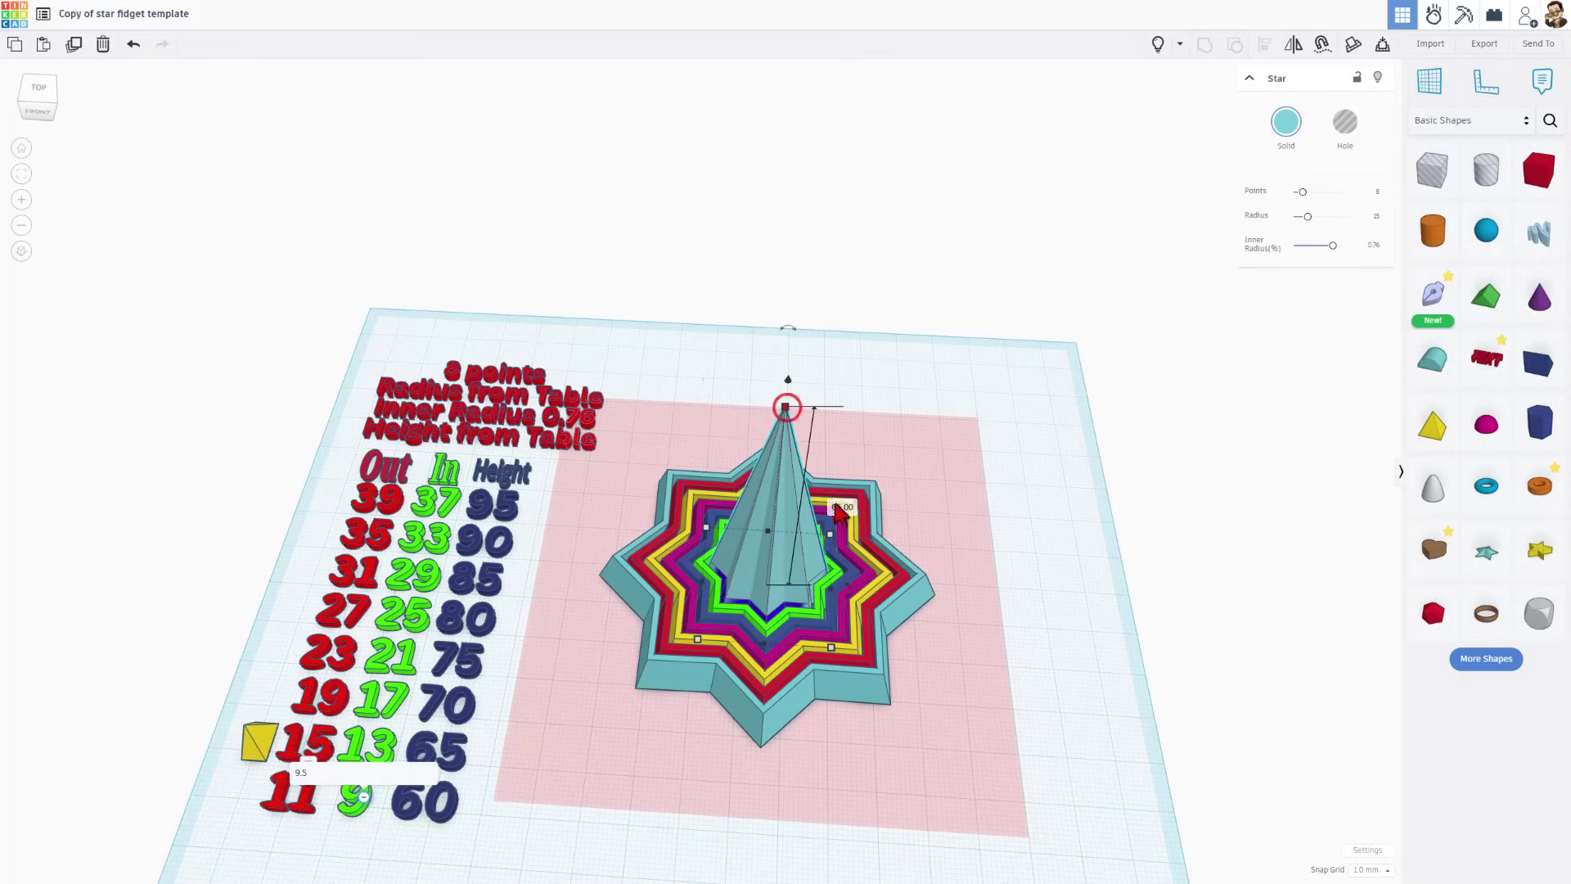
pyautogui.click(835, 507)
pyautogui.write('60')
pyautogui.press('Return')
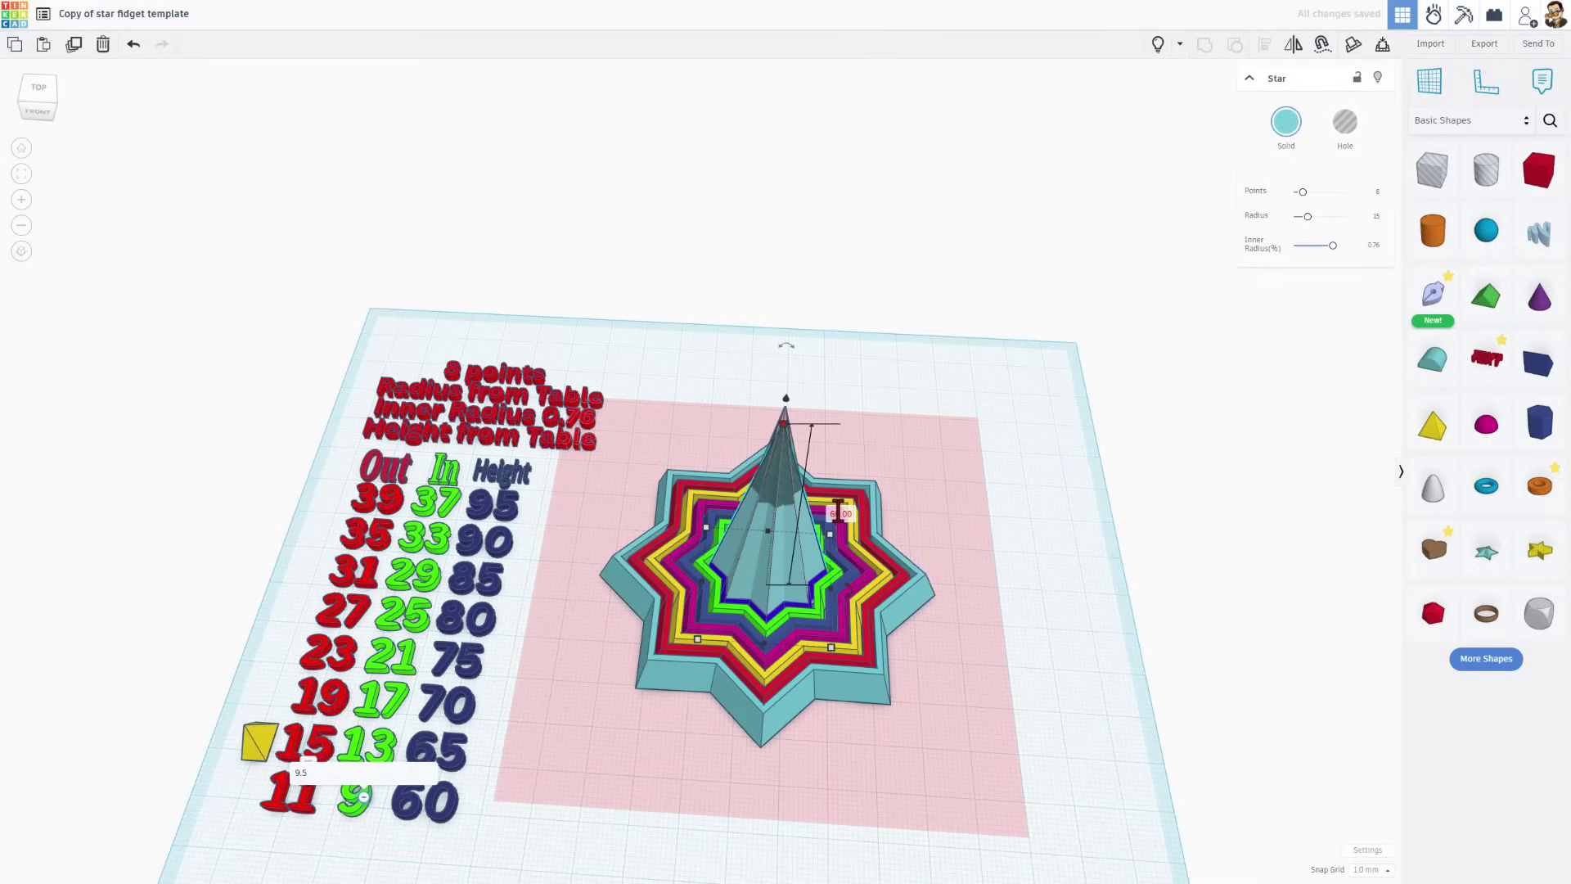
pyautogui.click(1378, 218)
pyautogui.write('11')
pyautogui.press('Return')
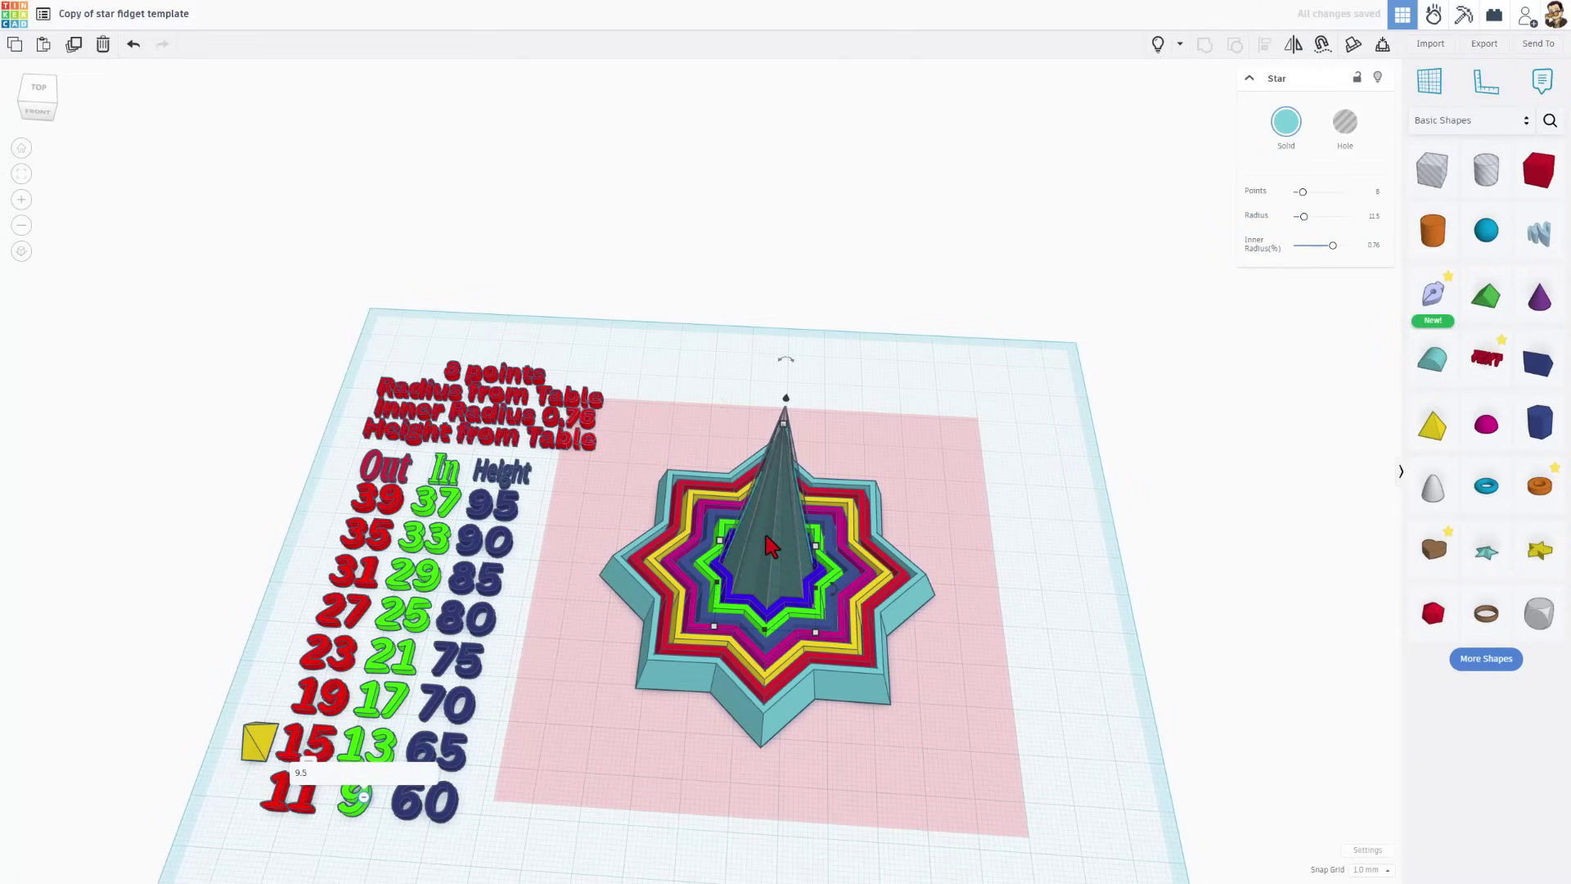
# - Set the light pink group's star hole to a radius of 9.5 and a height of 60 mm, and leave group editing
pyautogui.click(774, 493)
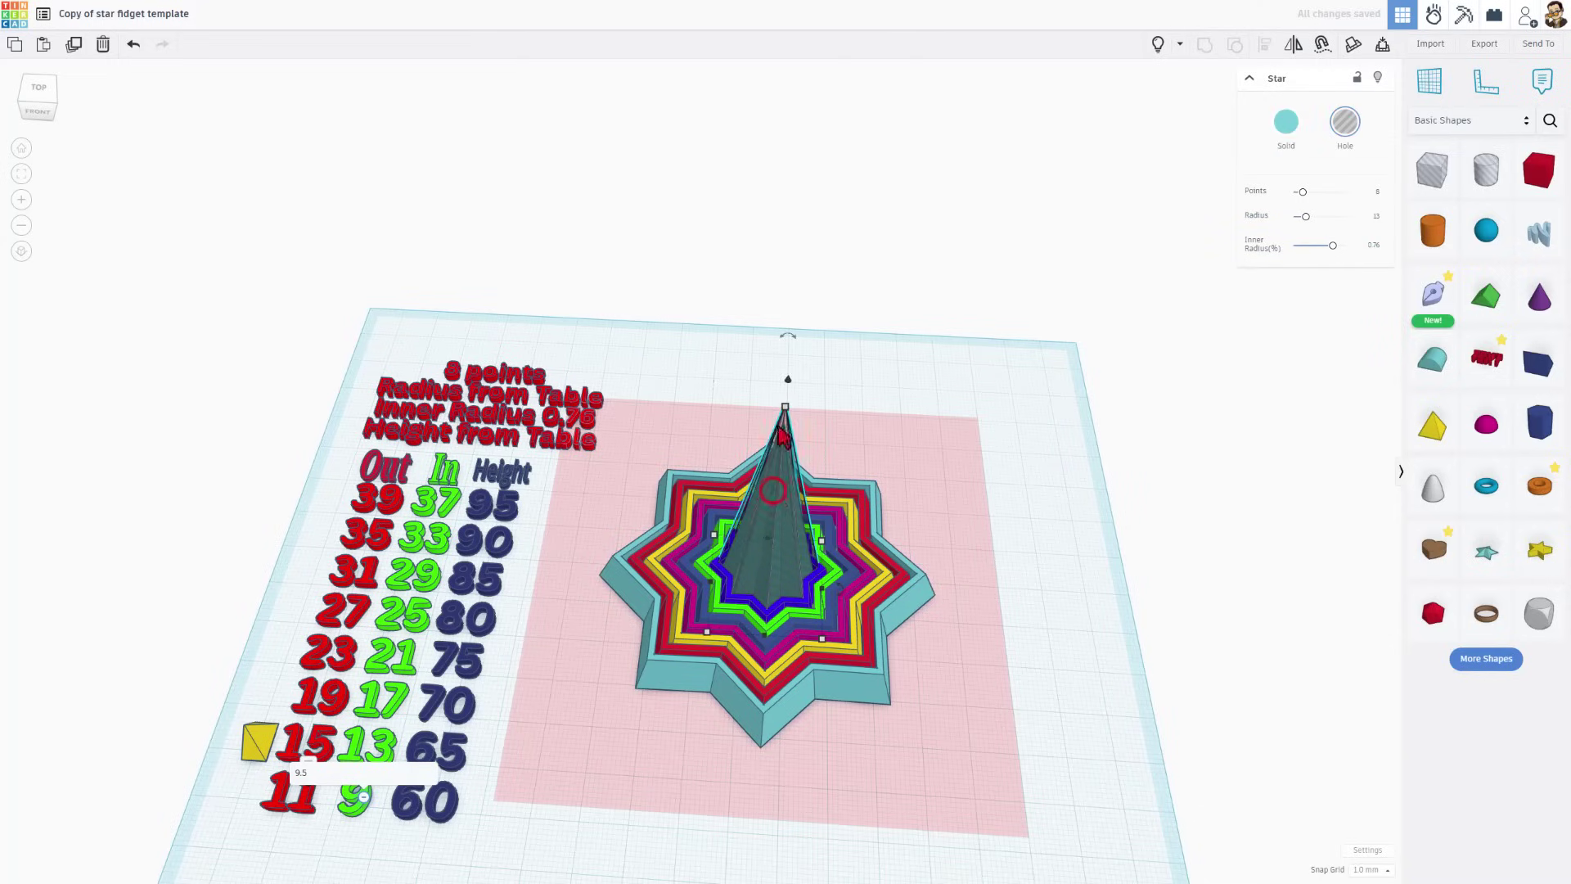
pyautogui.click(1379, 217)
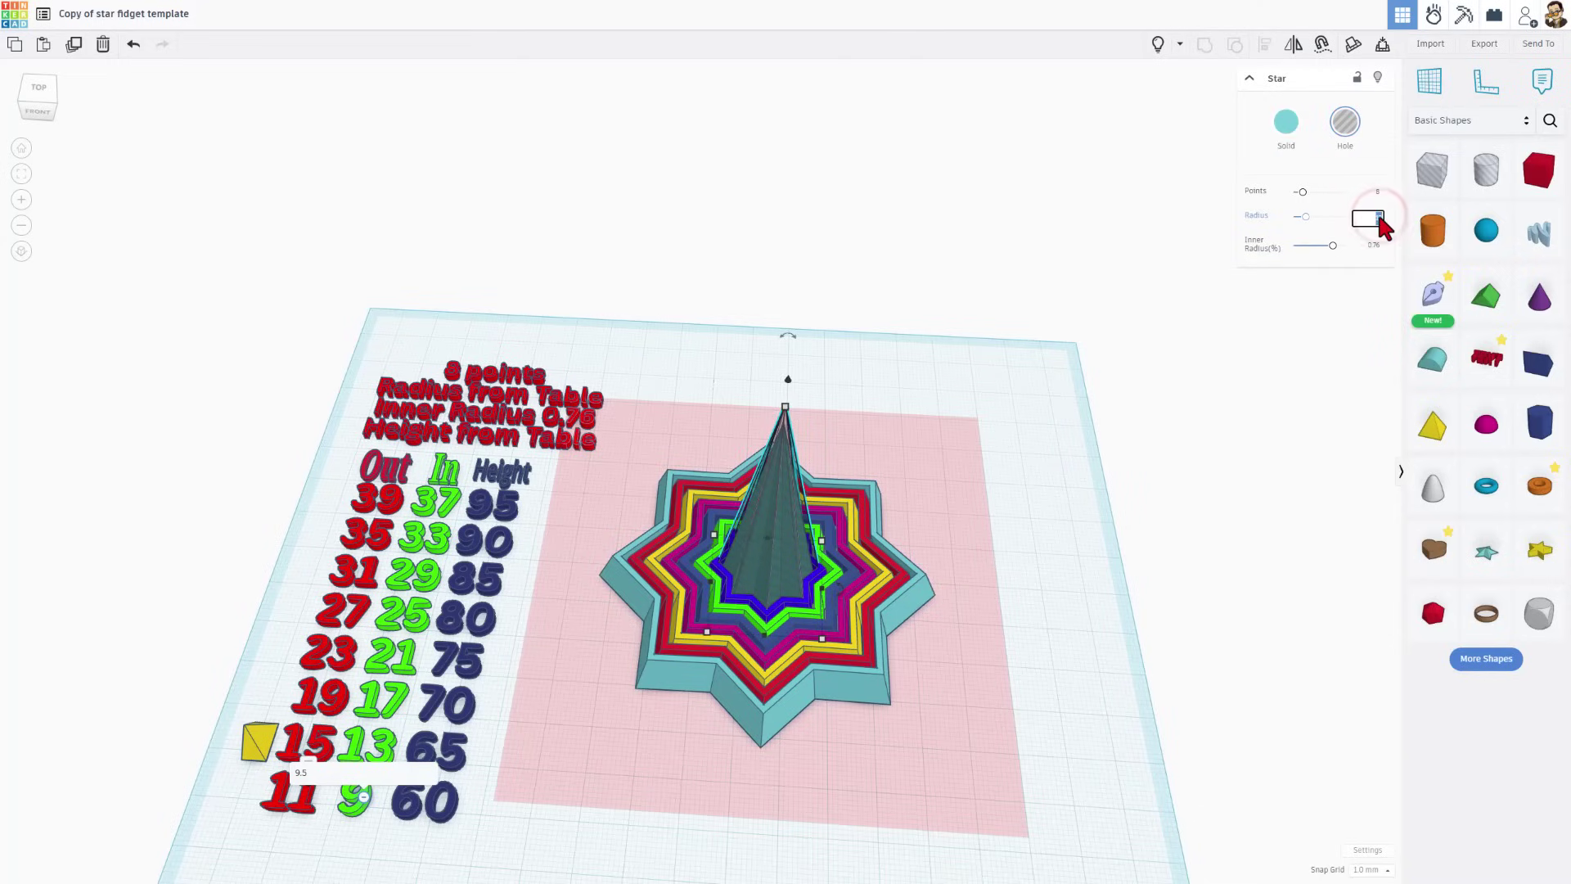
pyautogui.write('9.5')
pyautogui.press('Return')
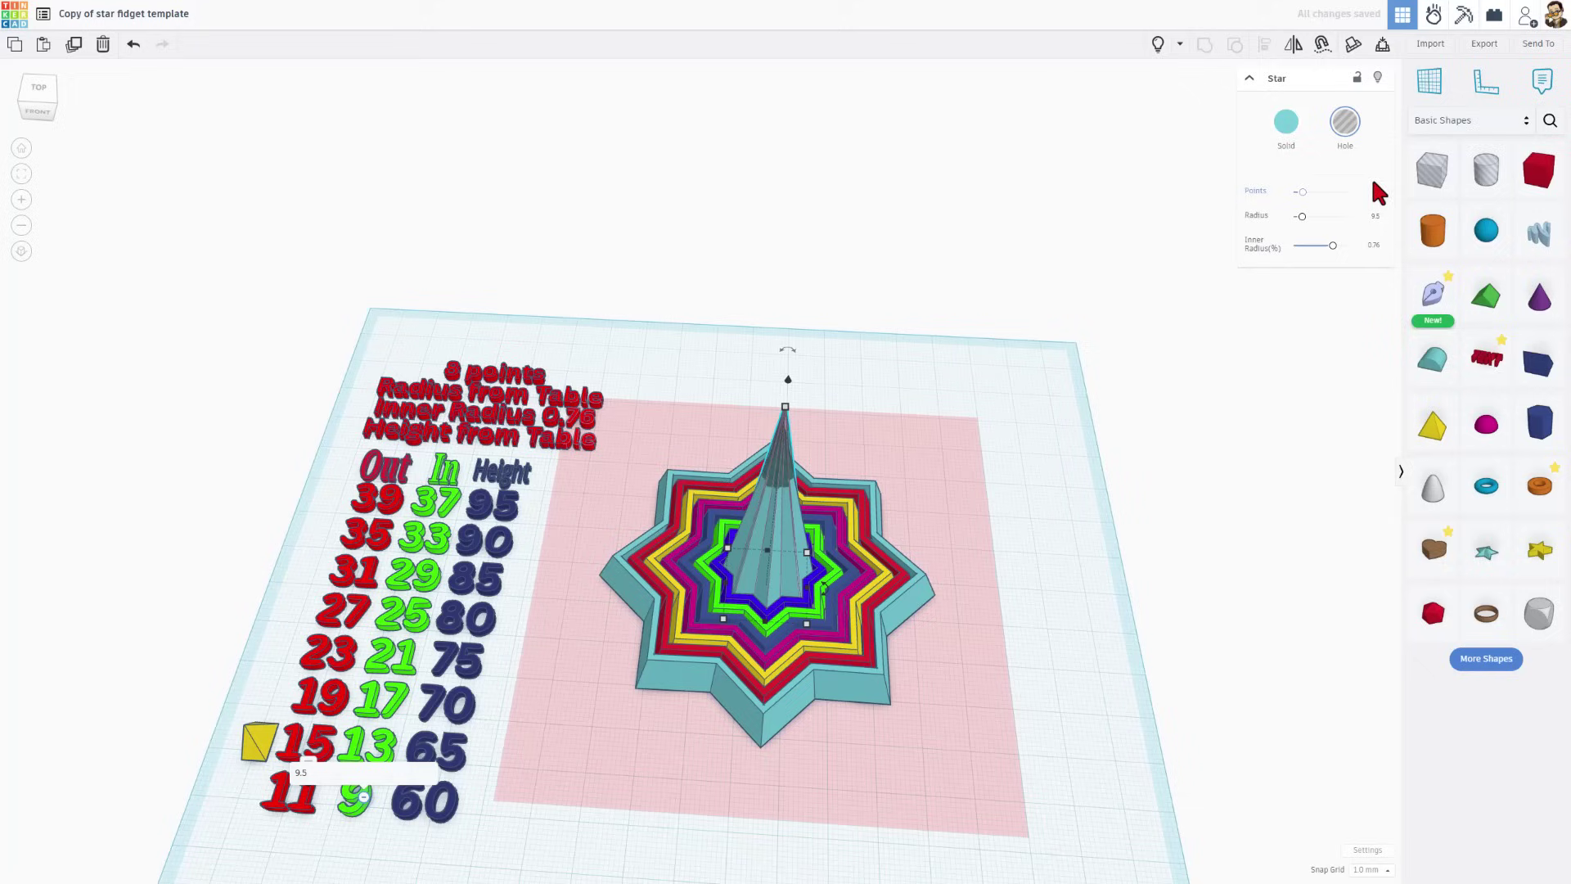
pyautogui.click(784, 408)
pyautogui.click(836, 507)
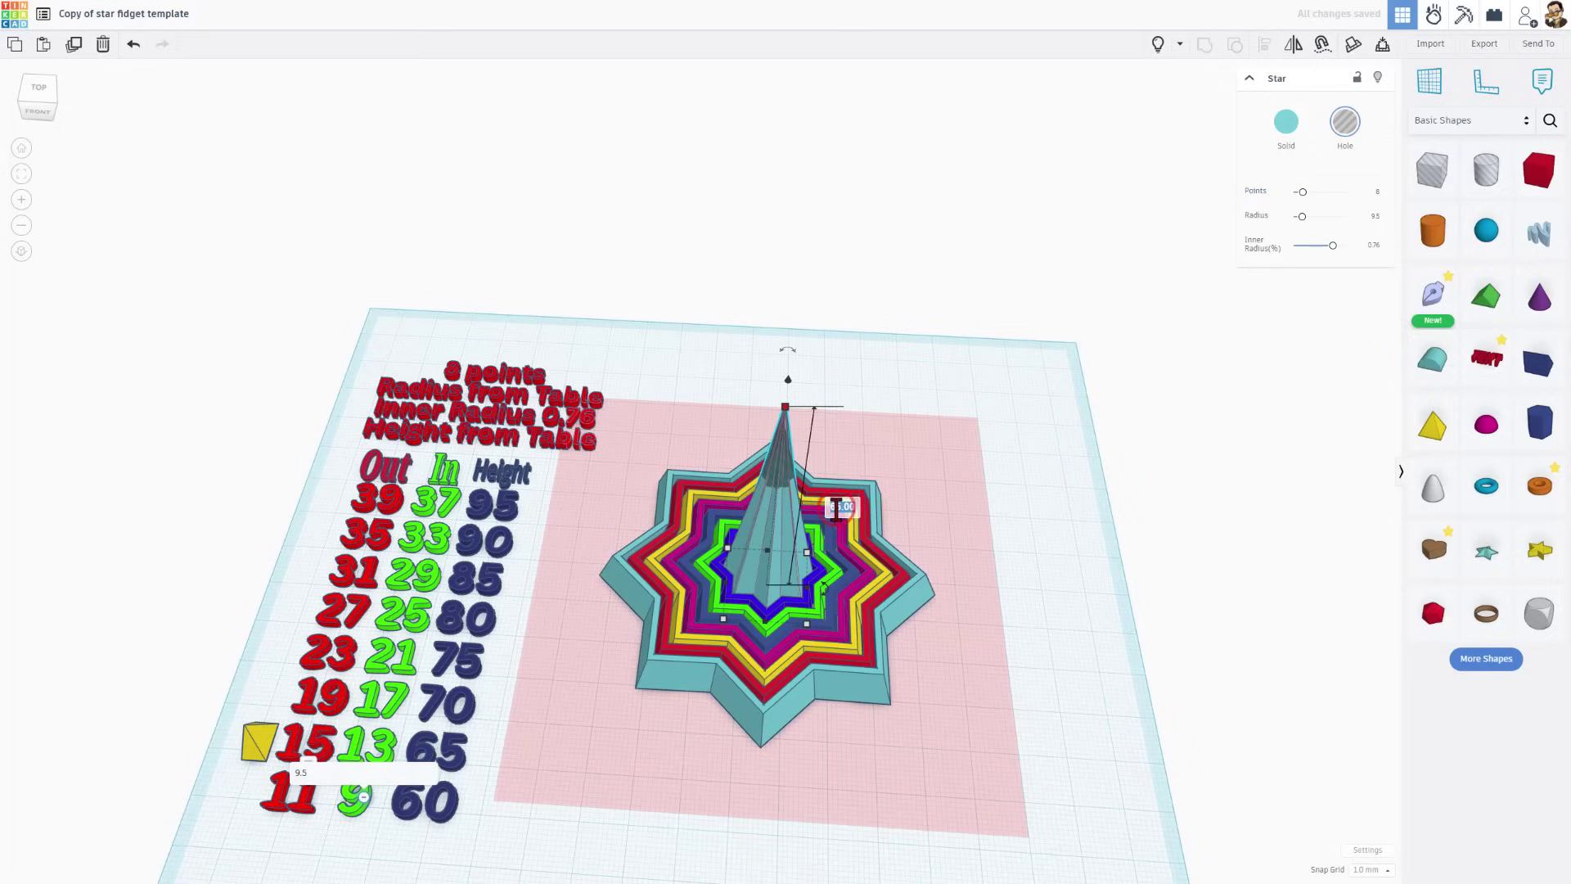
pyautogui.write('60')
pyautogui.press('Return')
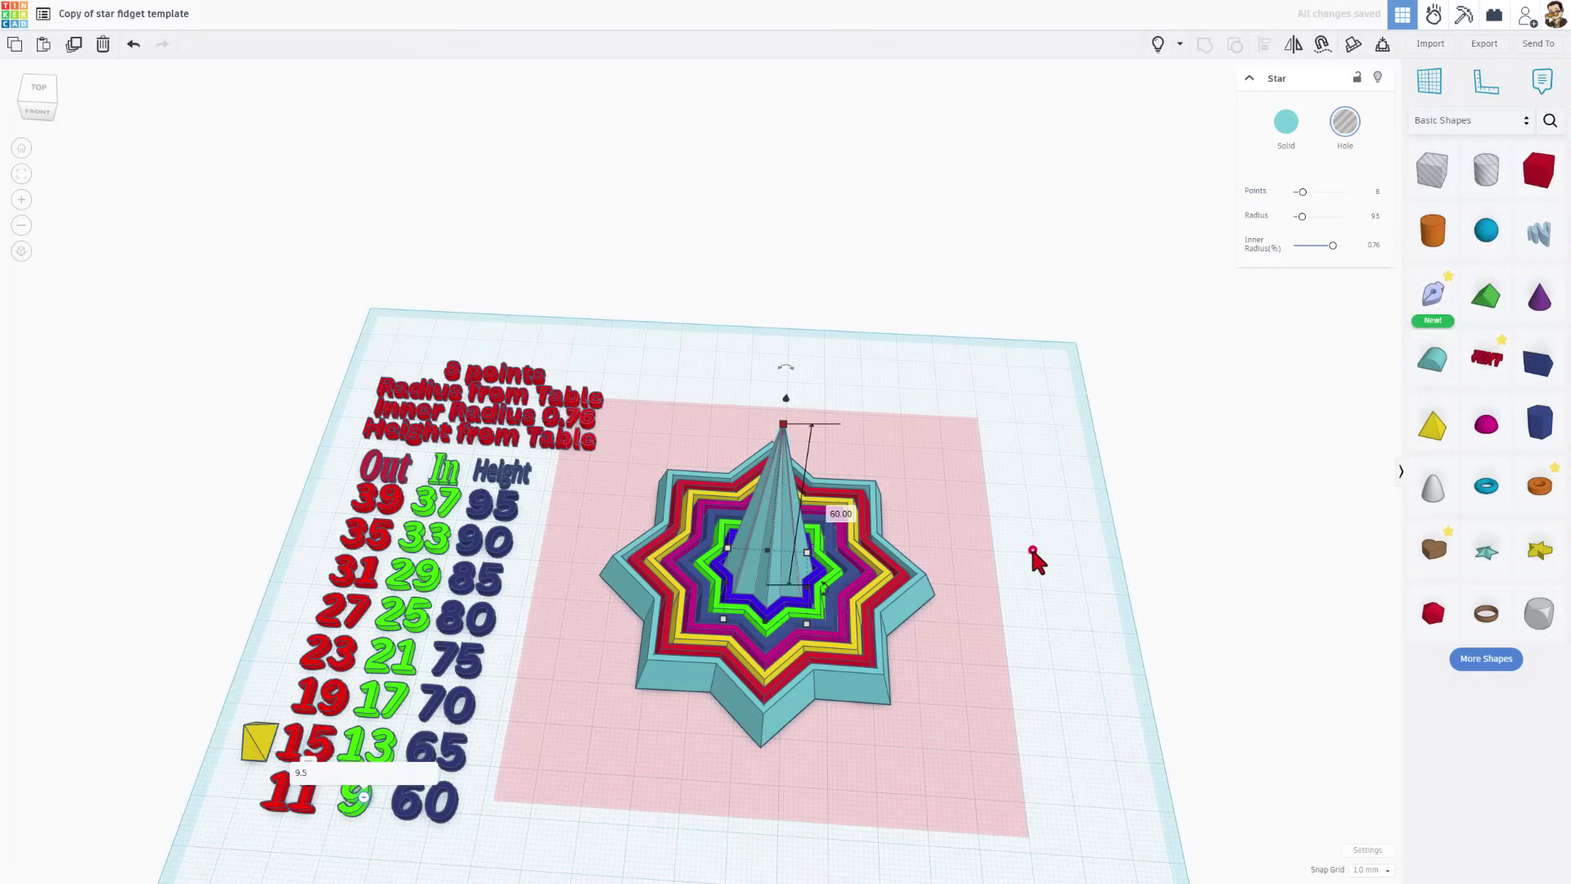
pyautogui.click(1033, 556)
# - Select all eight star rings and mirror them vertically so their wide ends face up
pyautogui.moveTo(1028, 547); pyautogui.dragTo(325, 765, button='right')
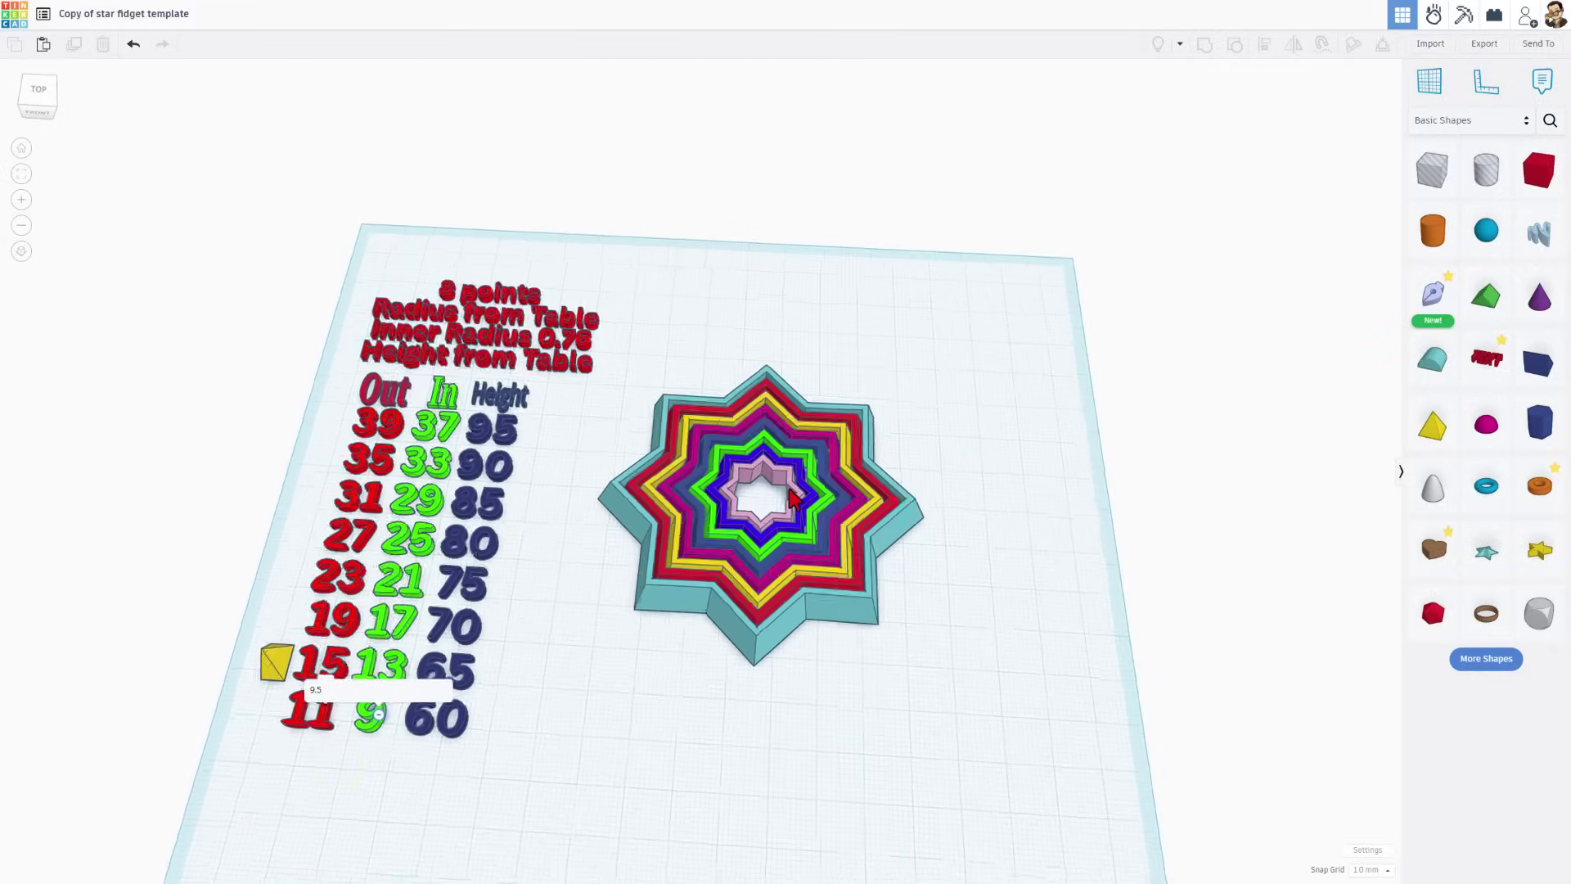
pyautogui.scroll(5, 777, 523)
pyautogui.moveTo(772, 522); pyautogui.dragTo(697, 568, button='right')
pyautogui.scroll(-2, 789, 461)
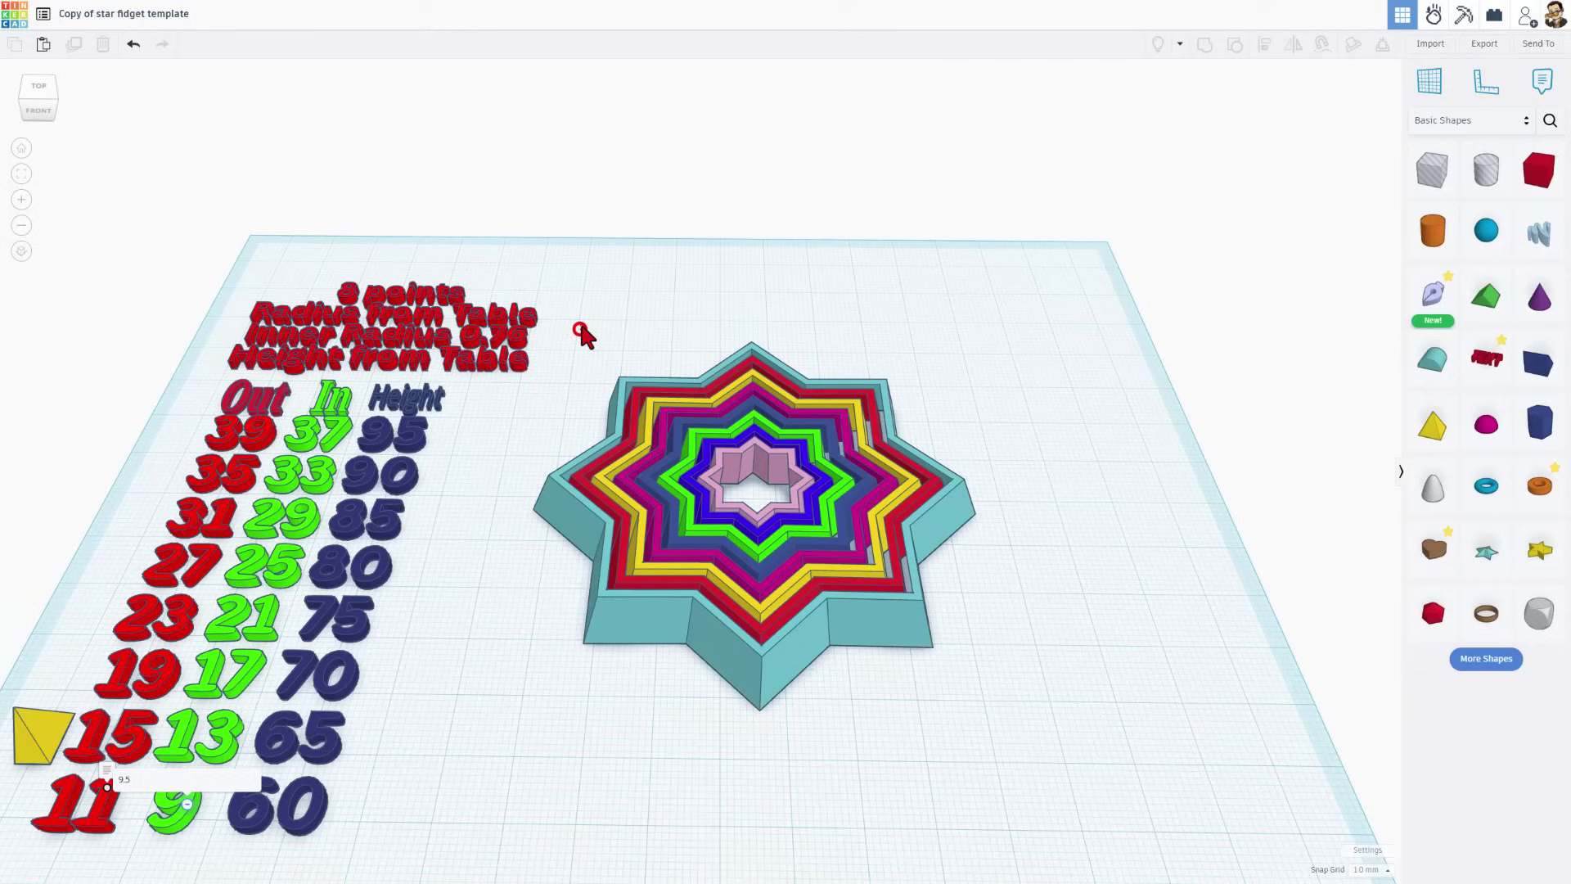
pyautogui.moveTo(580, 330); pyautogui.dragTo(929, 655)
pyautogui.click(1291, 47)
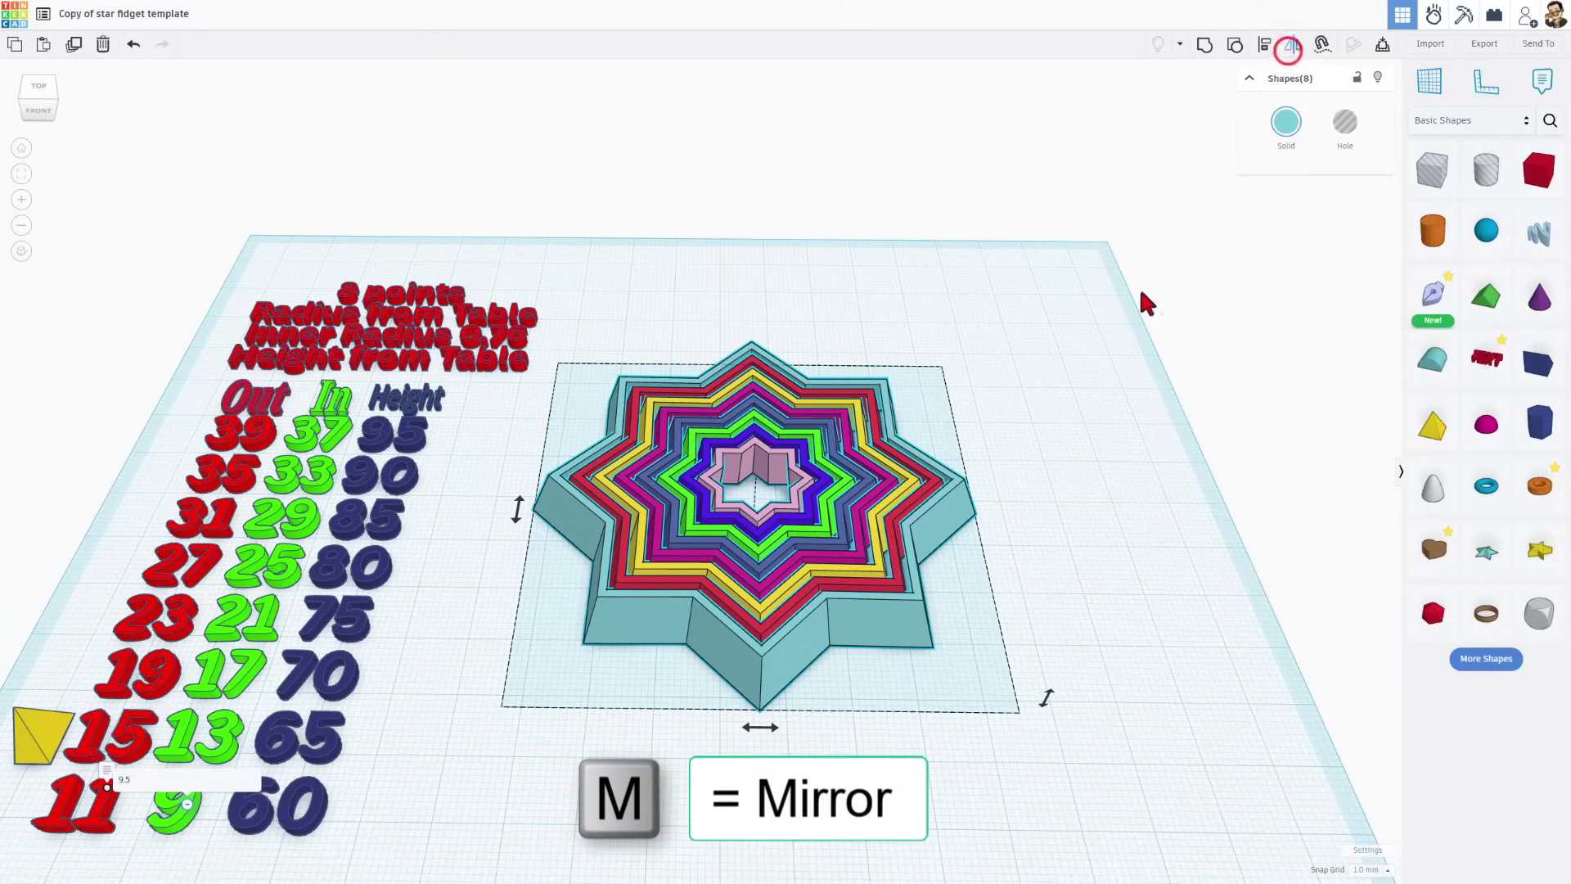
pyautogui.click(1041, 699)
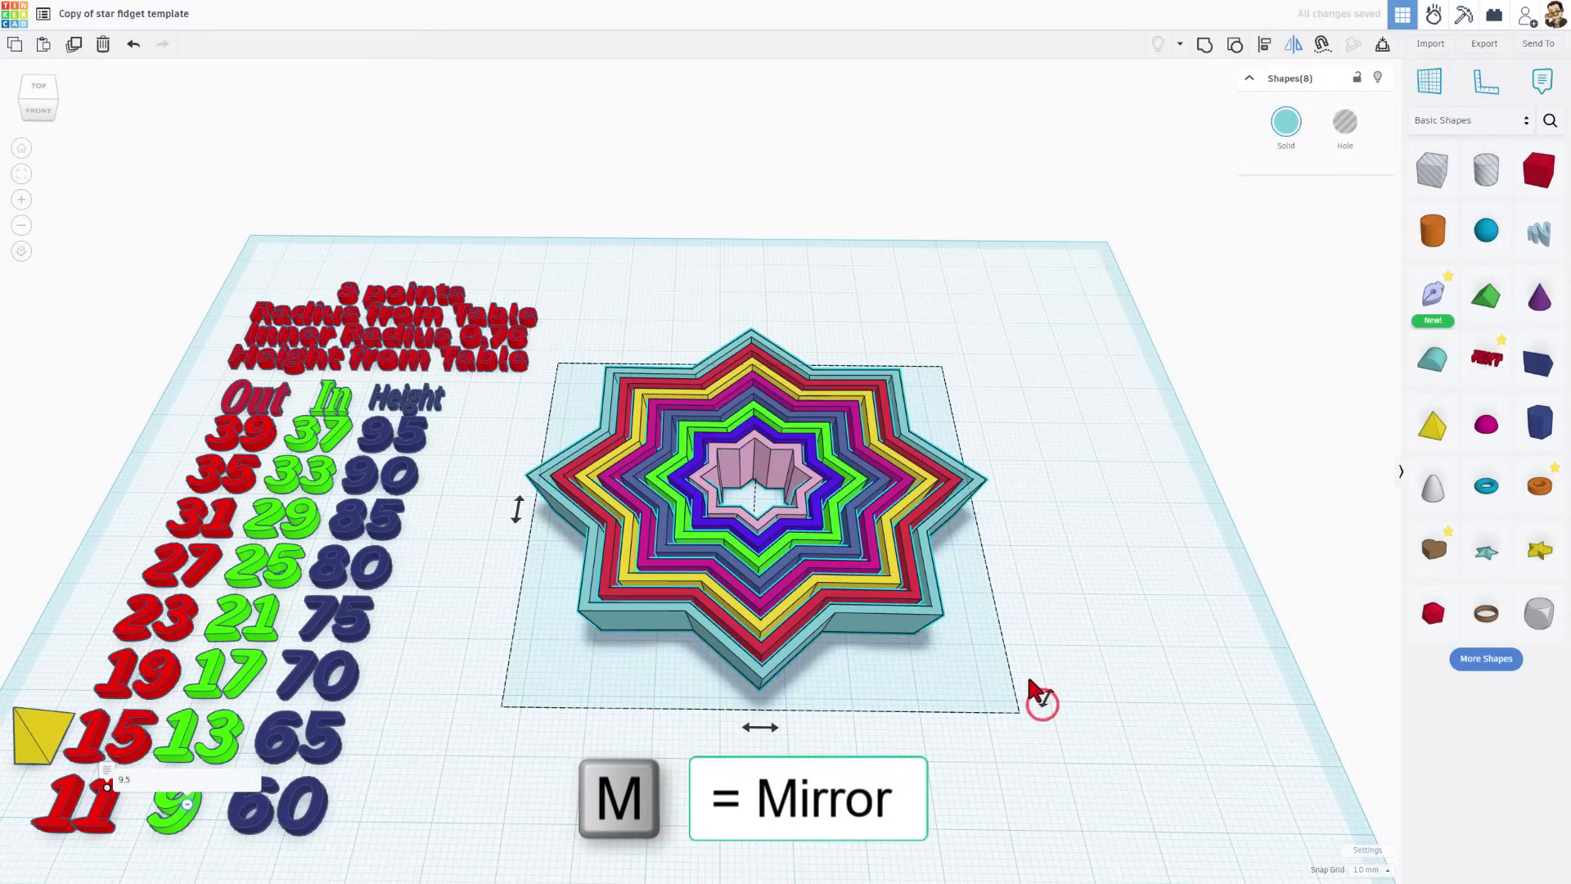
pyautogui.moveTo(1030, 604); pyautogui.dragTo(1018, 527, button='right')
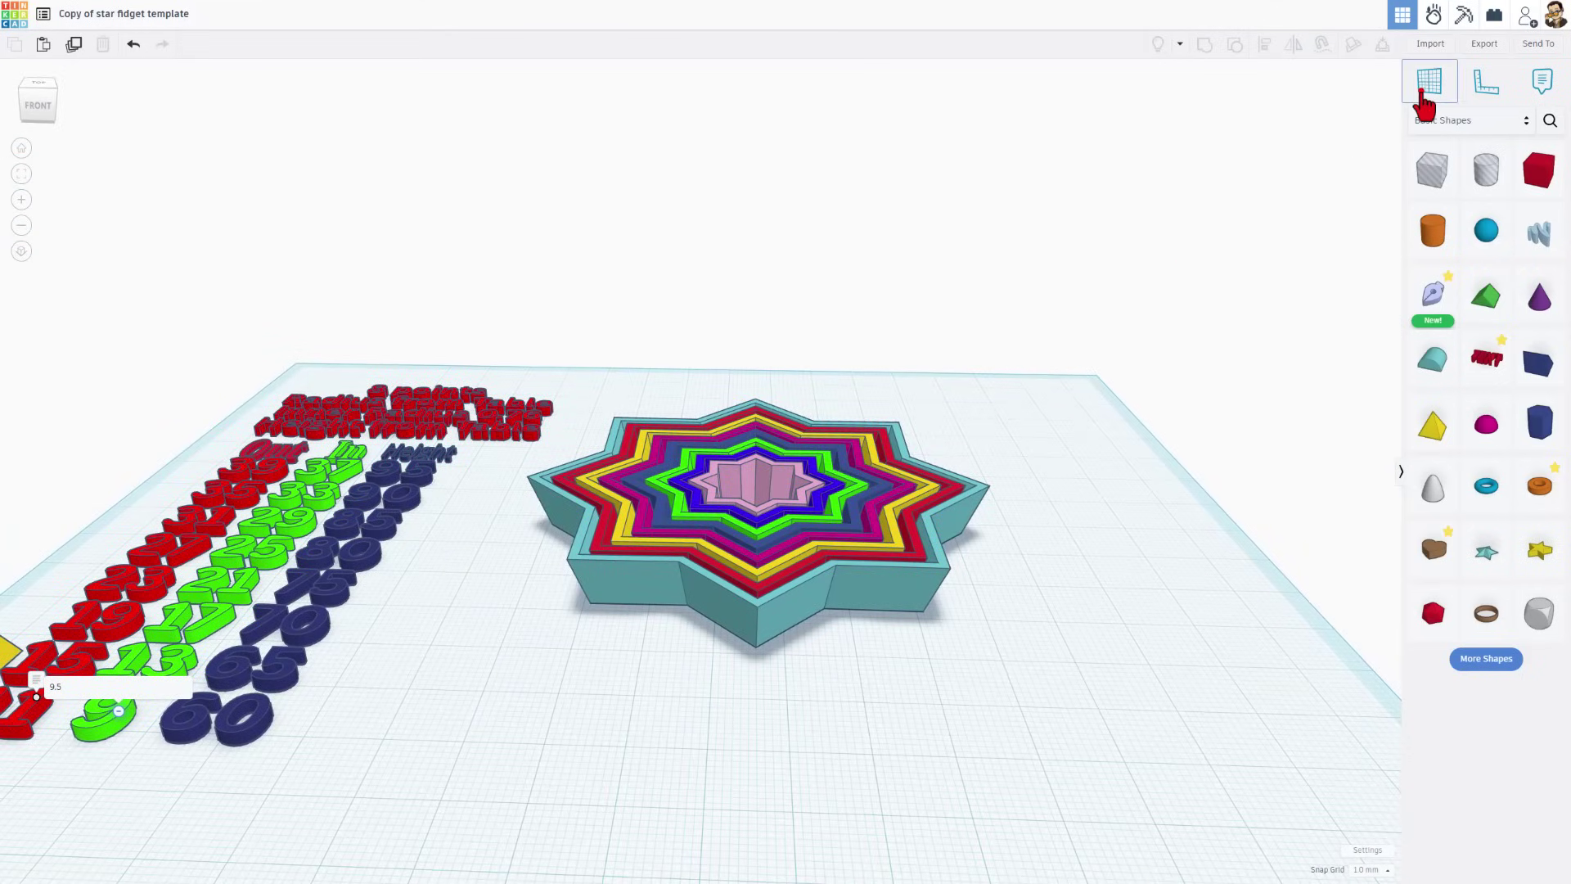
# - Place a workplane on the top face of the flipped rings, duplicate all eight rings and drop the copies onto it
pyautogui.click(1426, 91)
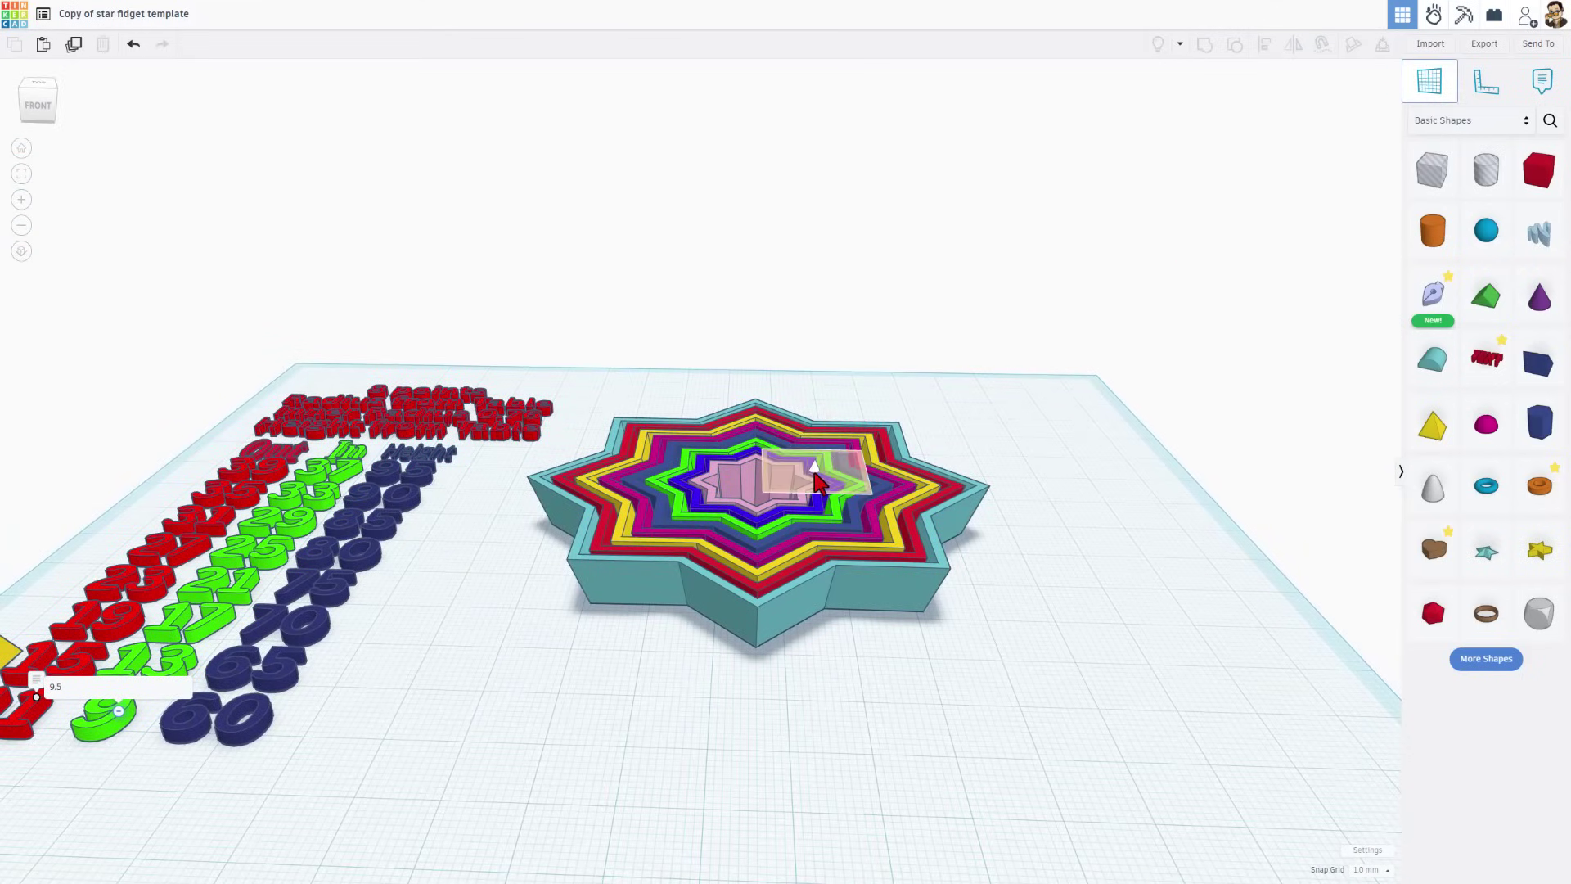
pyautogui.click(817, 475)
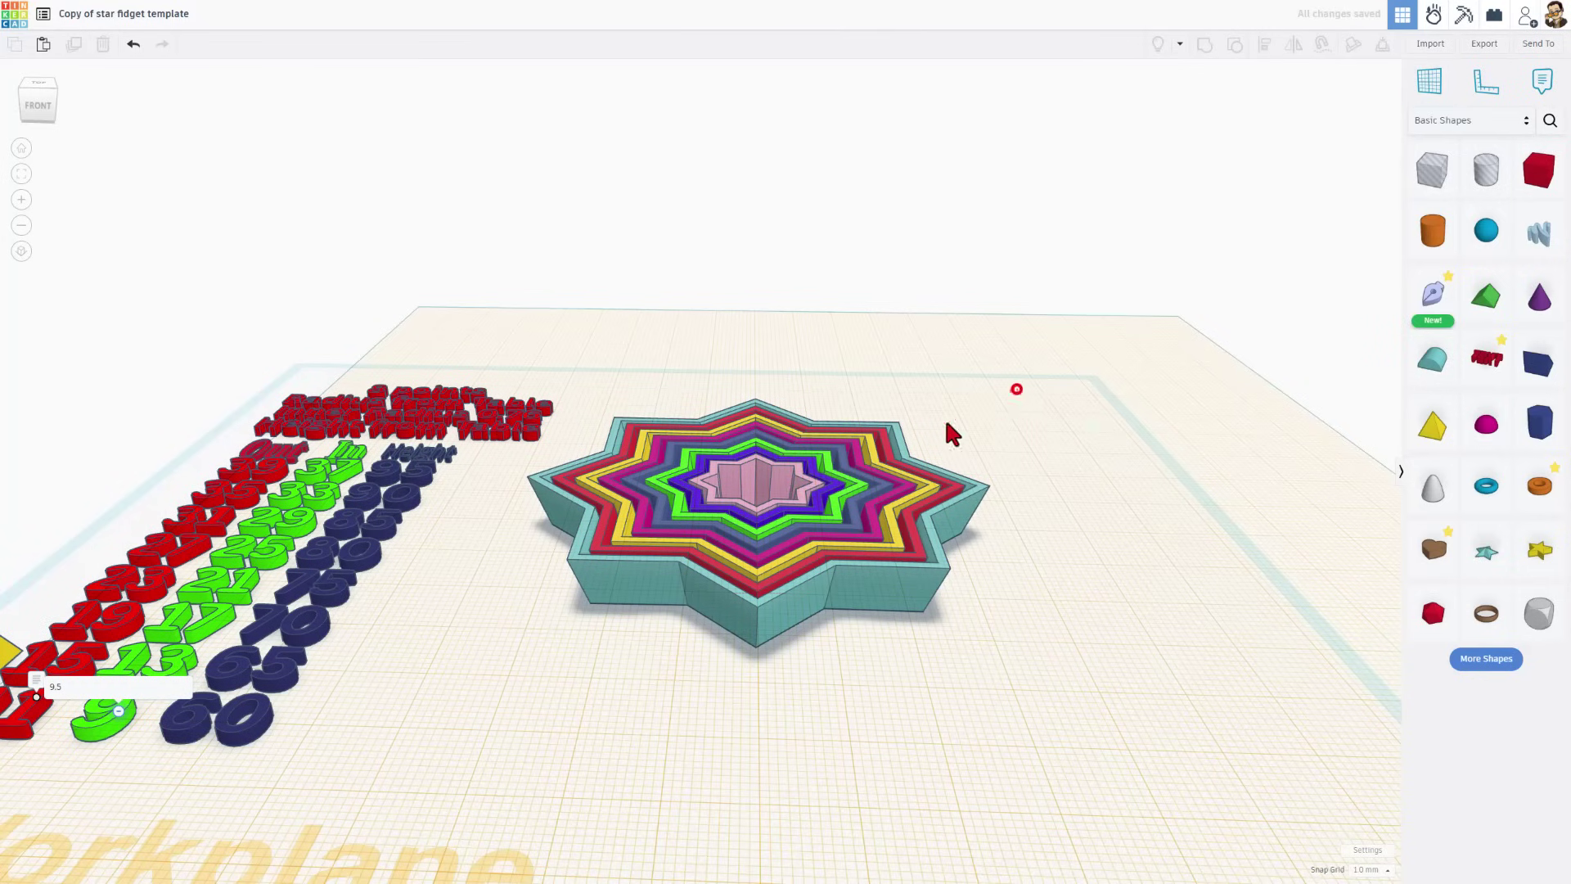
pyautogui.moveTo(1017, 389); pyautogui.dragTo(642, 616)
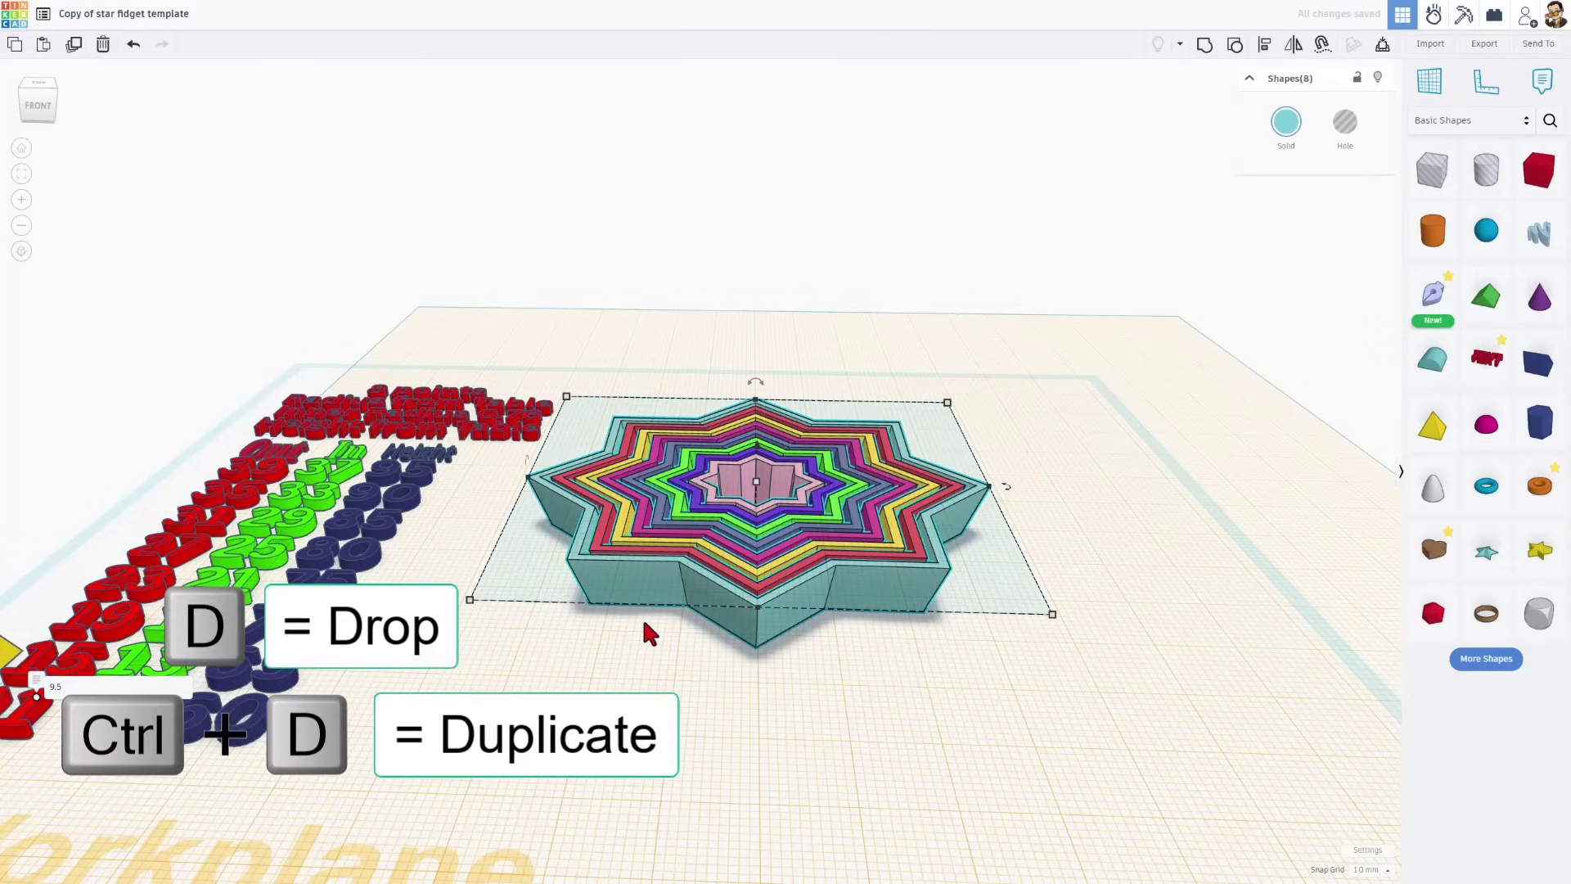
pyautogui.hotkey('ctrl', 'd')
pyautogui.press('d')
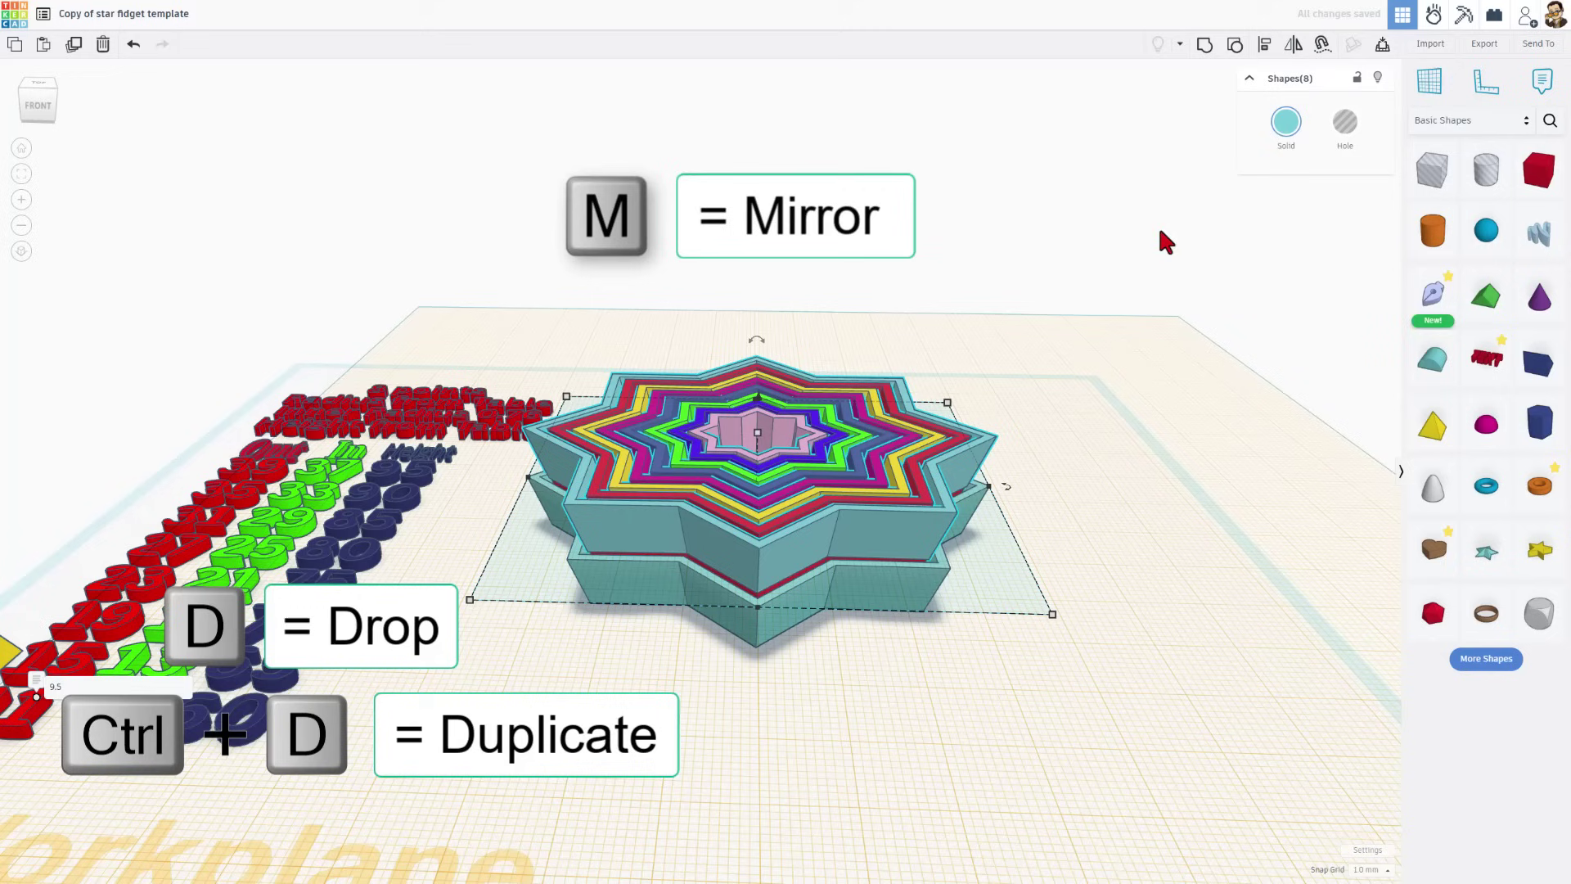
# - Mirror the duplicated rings vertically and return the workplane to the base grid
pyautogui.click(1300, 53)
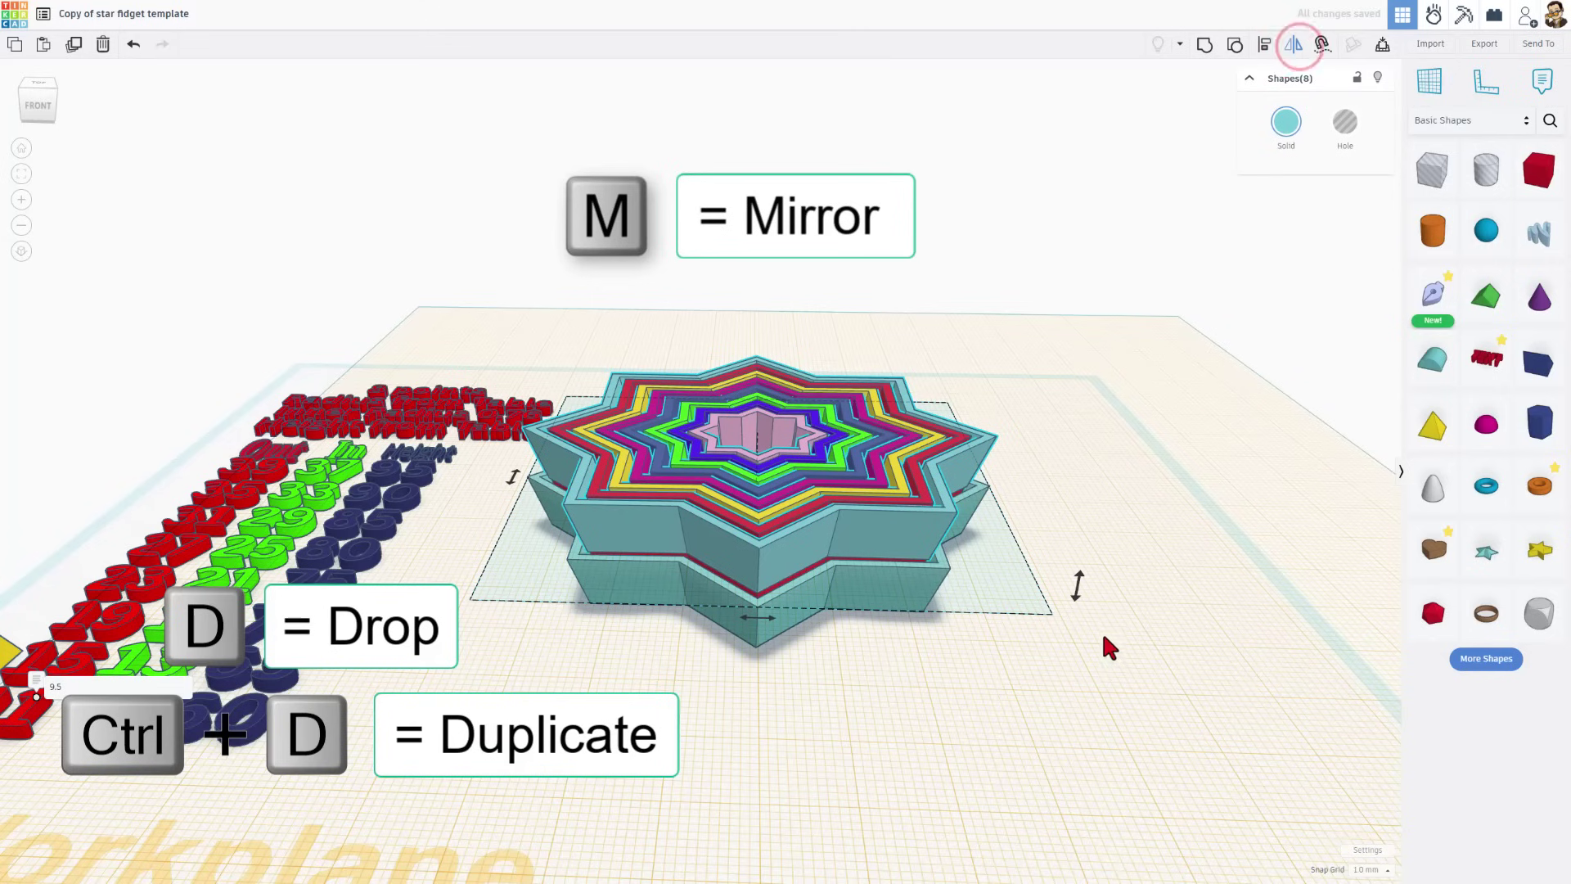
pyautogui.click(1079, 591)
pyautogui.click(1034, 649)
pyautogui.moveTo(1059, 608)
pyautogui.mouseDown(button='right')
pyautogui.moveTo(1137, 716)
pyautogui.moveTo(1033, 718)
pyautogui.moveTo(941, 660)
pyautogui.moveTo(930, 589)
pyautogui.moveTo(1007, 586)
pyautogui.moveTo(1043, 622)
pyautogui.mouseUp(button='right')
pyautogui.press('w')
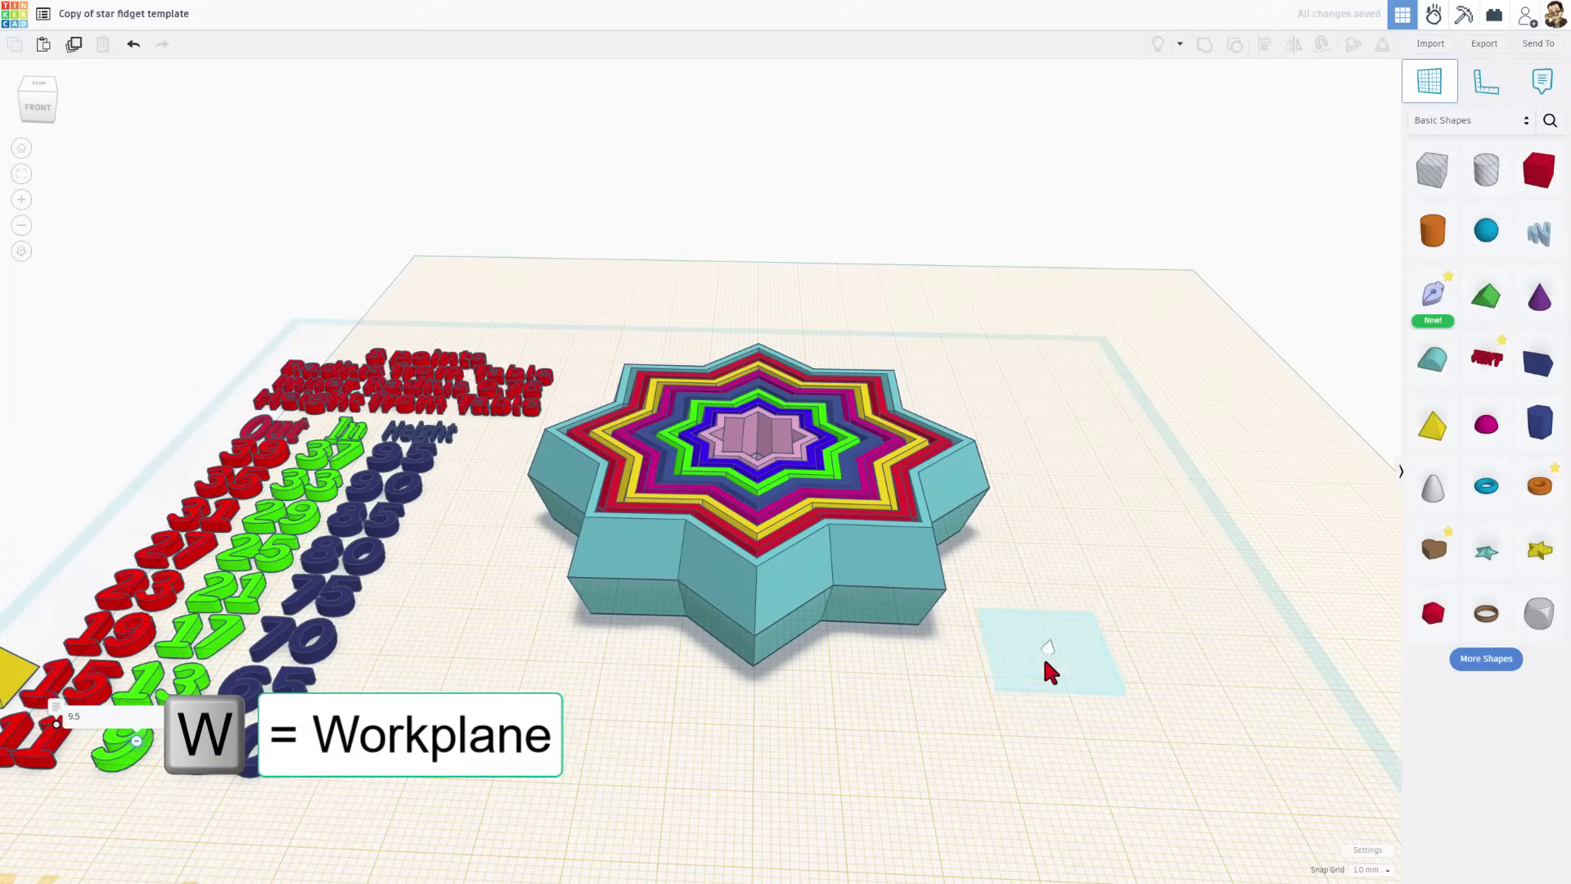
pyautogui.click(1044, 662)
# - Inspect the joined two-sided star fidget from above and from the side
pyautogui.moveTo(1078, 717)
pyautogui.mouseDown(button='right')
pyautogui.moveTo(1105, 744)
pyautogui.moveTo(1010, 813)
pyautogui.moveTo(1083, 702)
pyautogui.moveTo(1084, 730)
pyautogui.mouseUp(button='right')
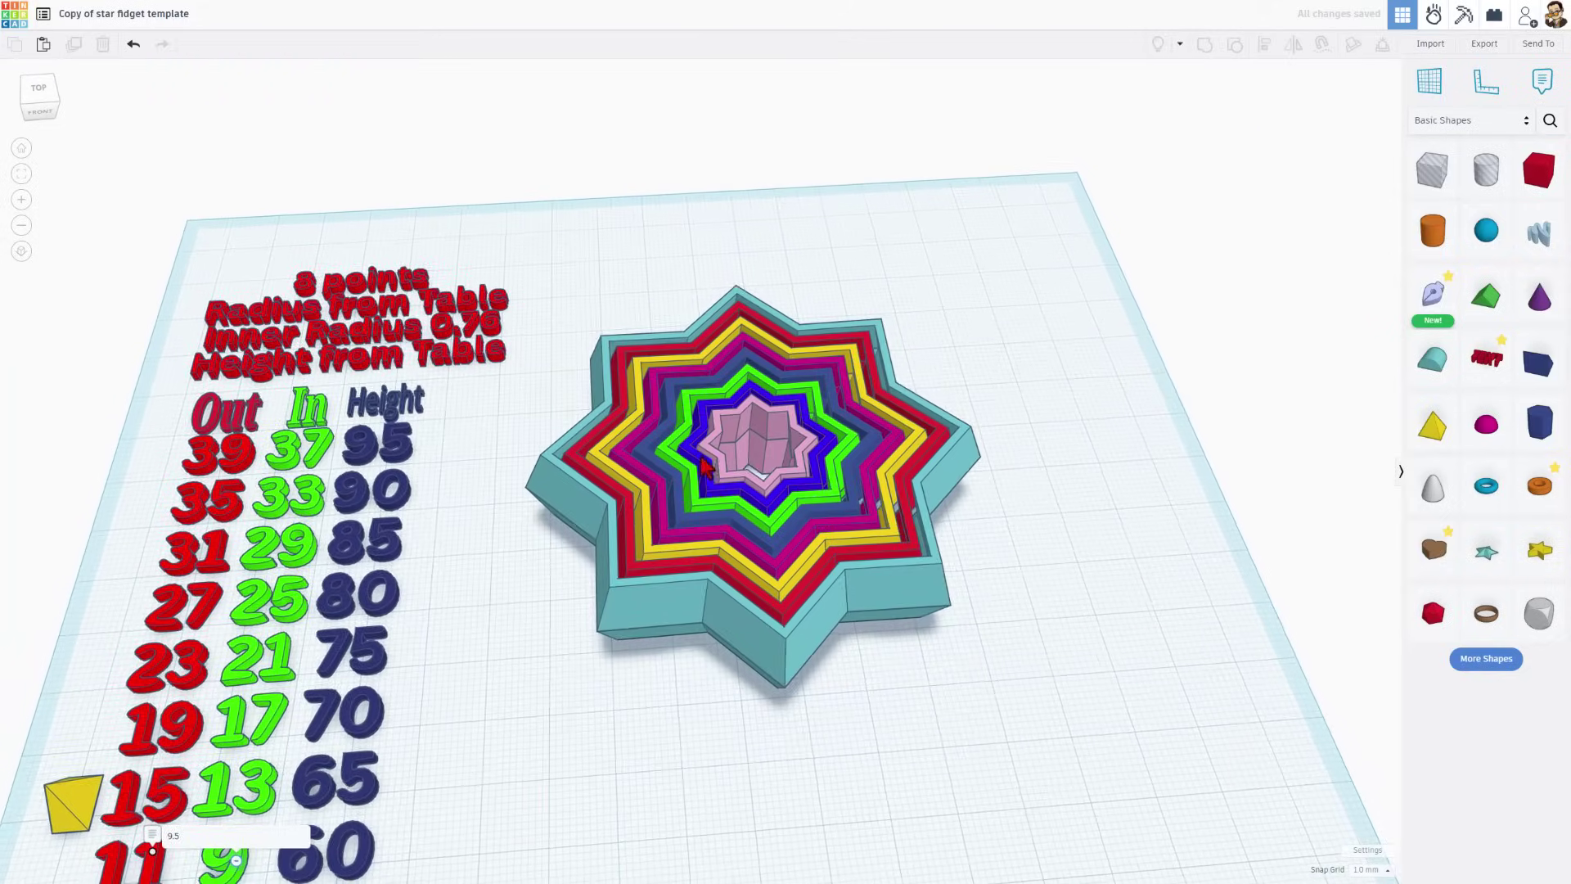
pyautogui.scroll(2, 757, 460)
pyautogui.moveTo(756, 458); pyautogui.dragTo(748, 264, button='right')
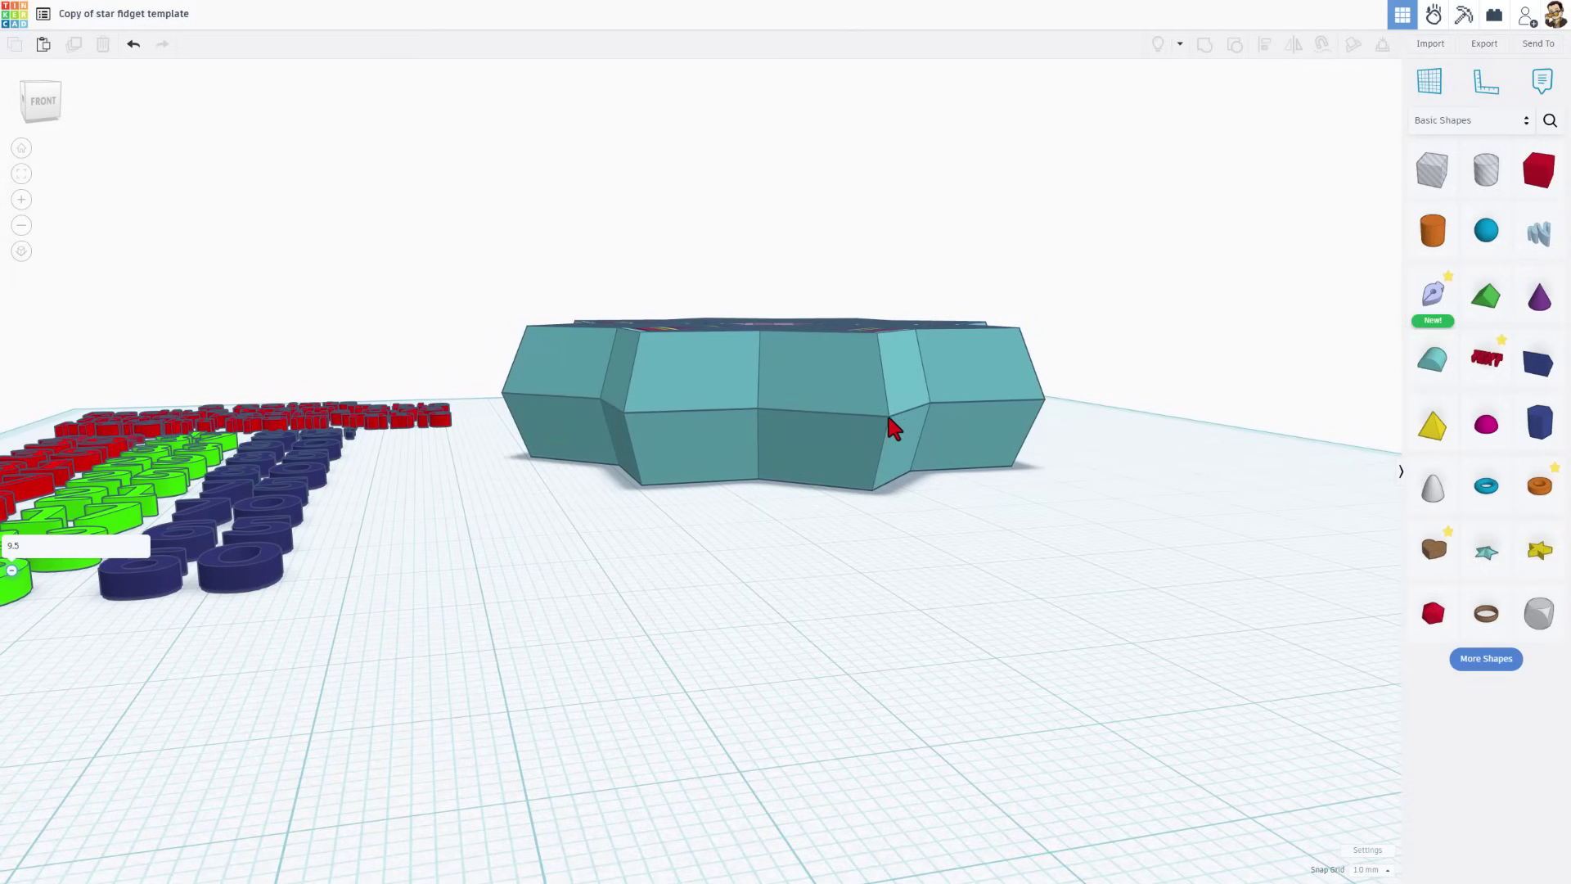
pyautogui.moveTo(841, 363); pyautogui.dragTo(760, 454, button='right')
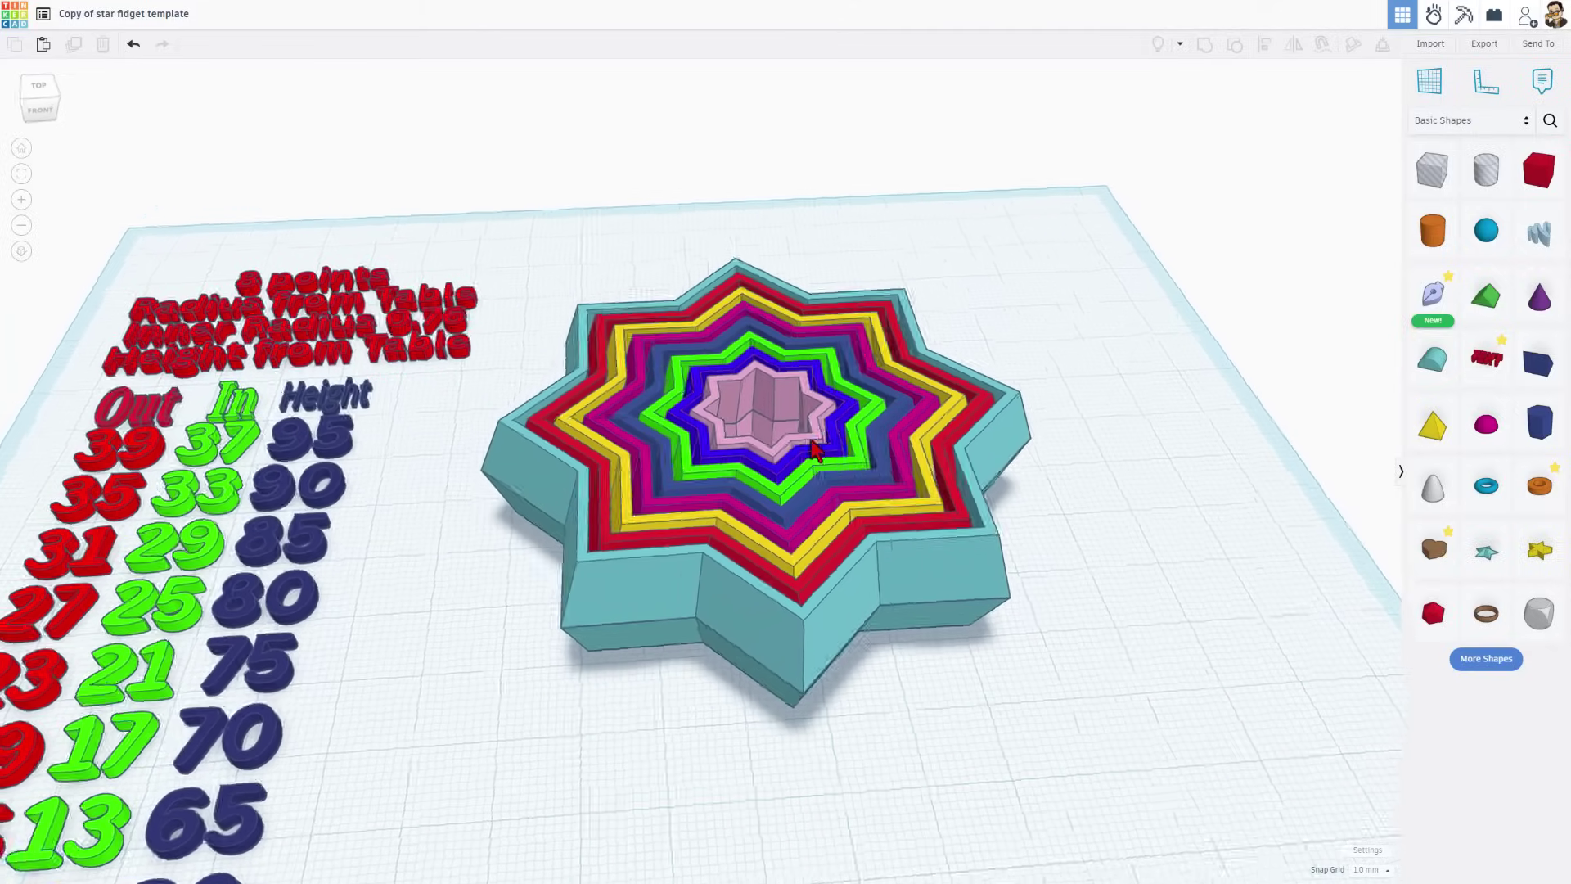
pyautogui.moveTo(813, 450); pyautogui.dragTo(720, 519, button='right')
pyautogui.click(712, 514)
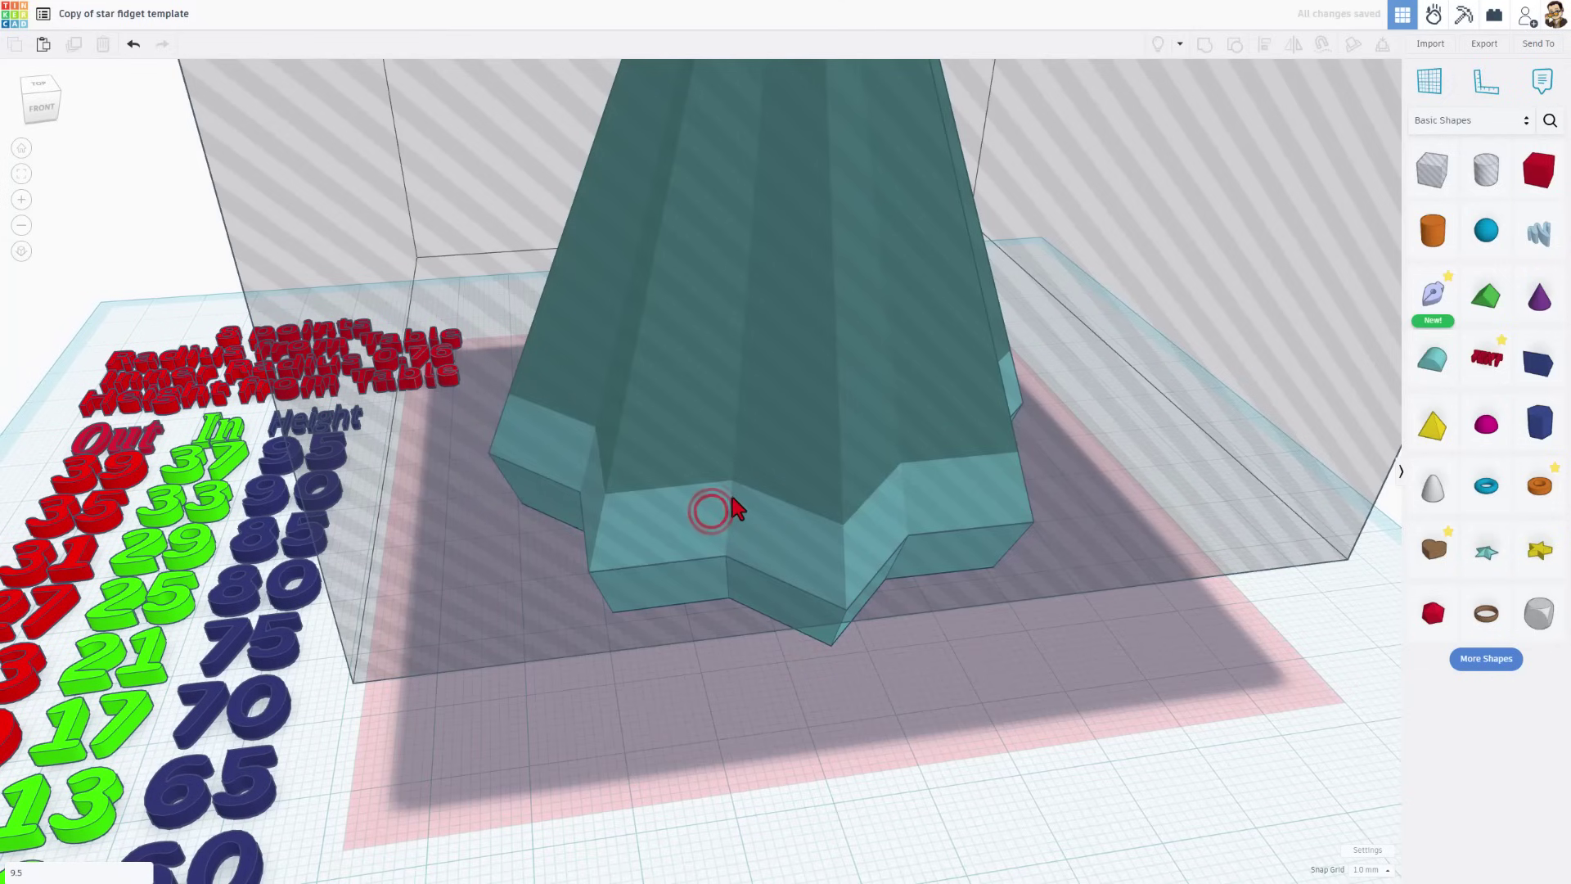
pyautogui.click(1078, 753)
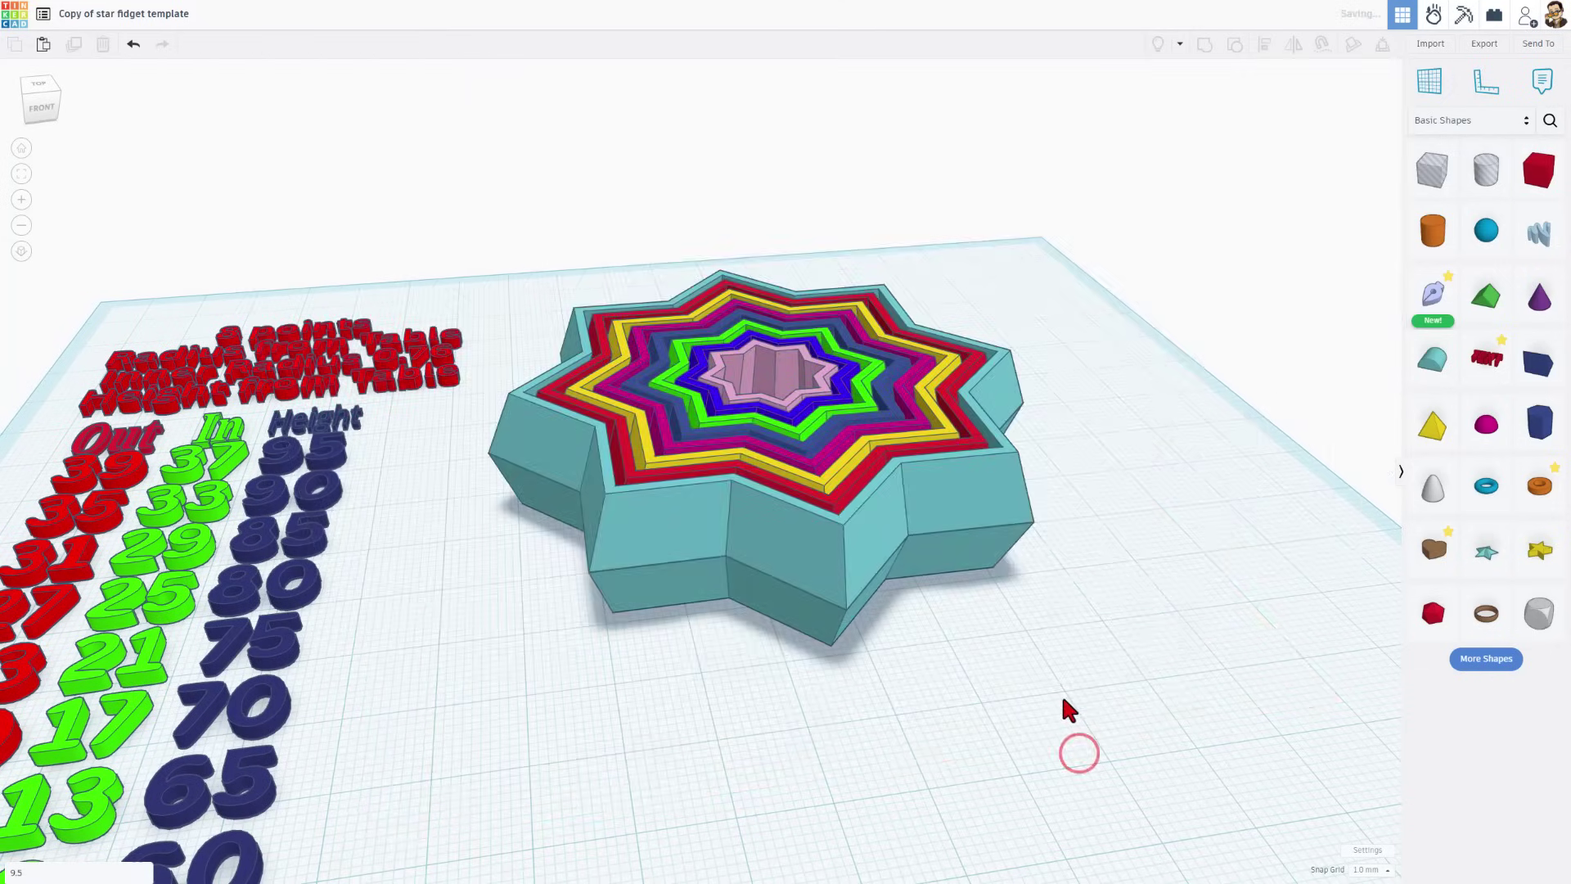
# - Select all the star ring shapes and export them as an STL file
pyautogui.moveTo(1064, 698); pyautogui.dragTo(1047, 757, button='right')
pyautogui.moveTo(556, 255); pyautogui.dragTo(938, 727)
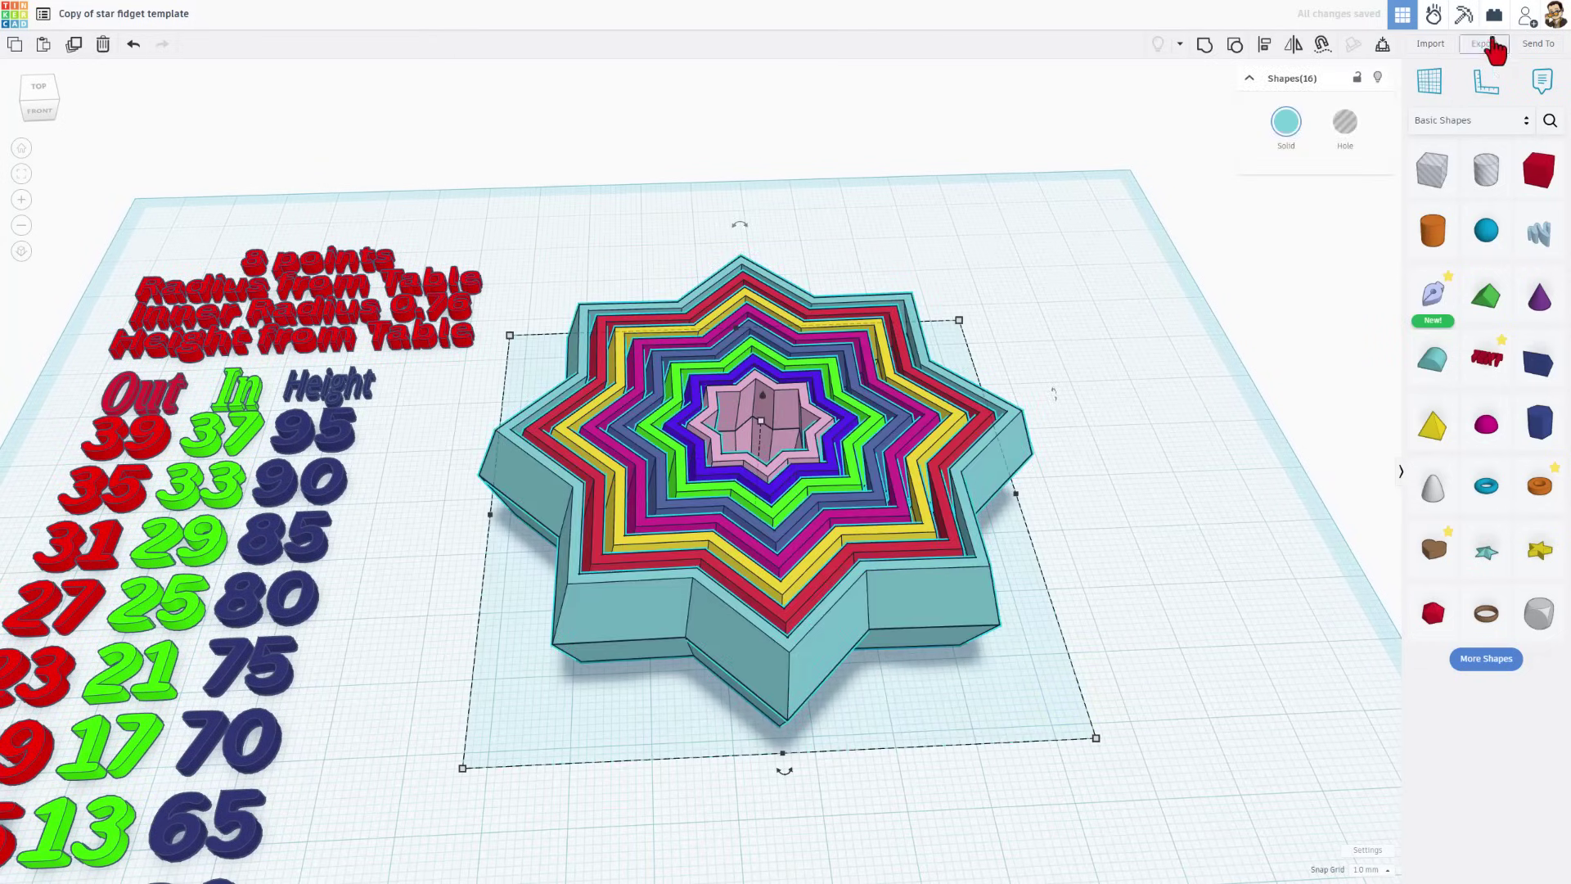
pyautogui.click(1491, 43)
pyautogui.click(845, 465)
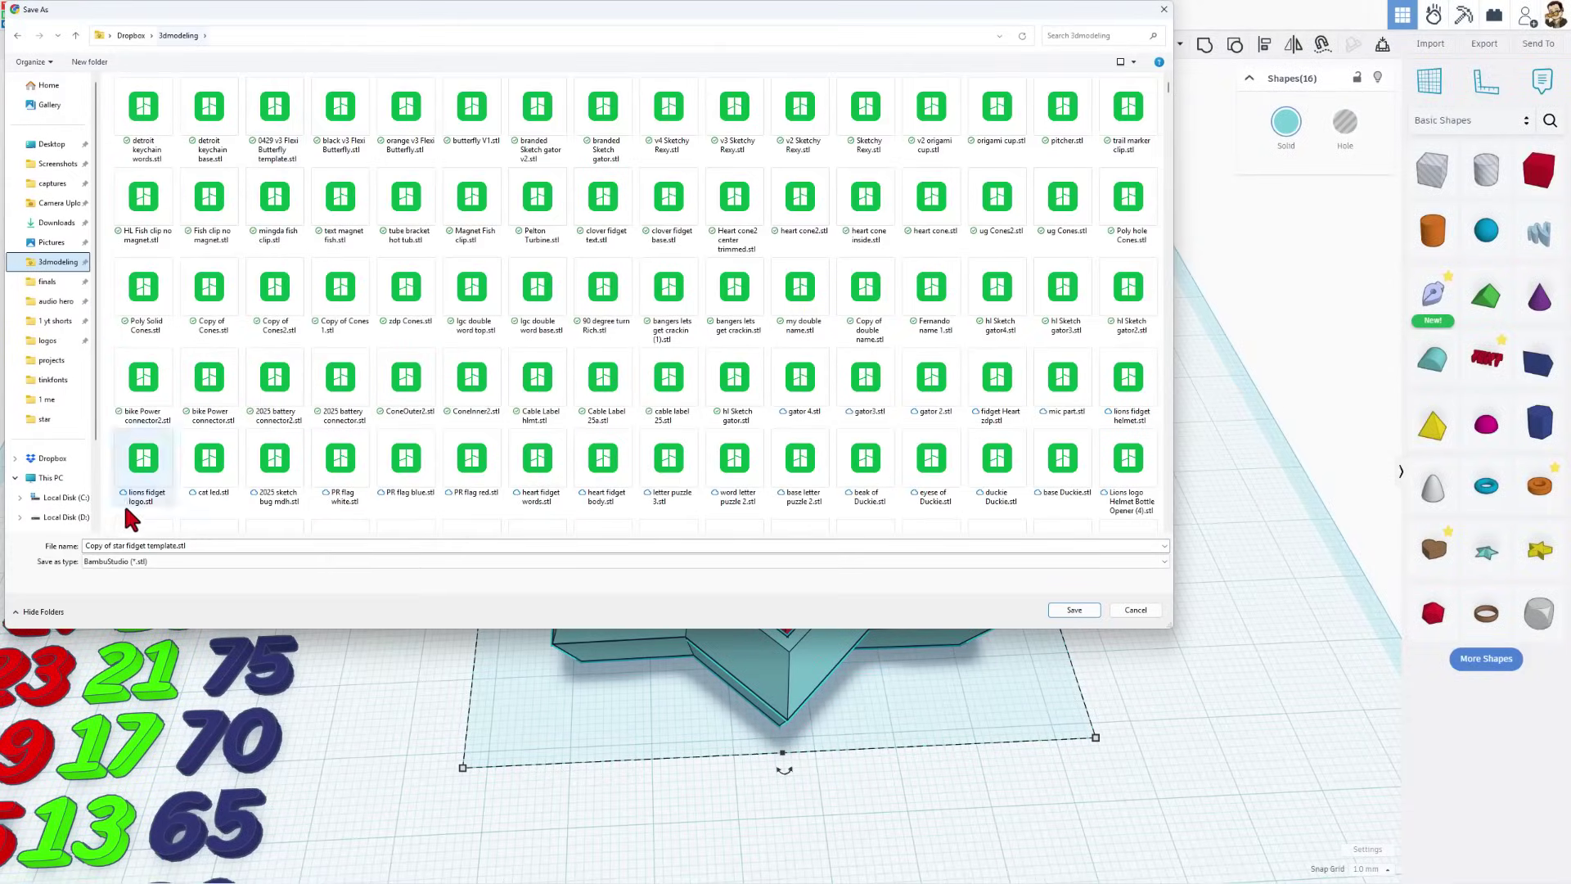
# - Name the exported file star fidget.stl and save it in the 3dmodeling folder
pyautogui.click(114, 546)
pyautogui.press('BackSpace')
pyautogui.press('BackSpace')
pyautogui.press('BackSpace')
pyautogui.press('BackSpace')
pyautogui.press('BackSpace')
pyautogui.press('BackSpace')
pyautogui.press('BackSpace')
pyautogui.press('BackSpace')
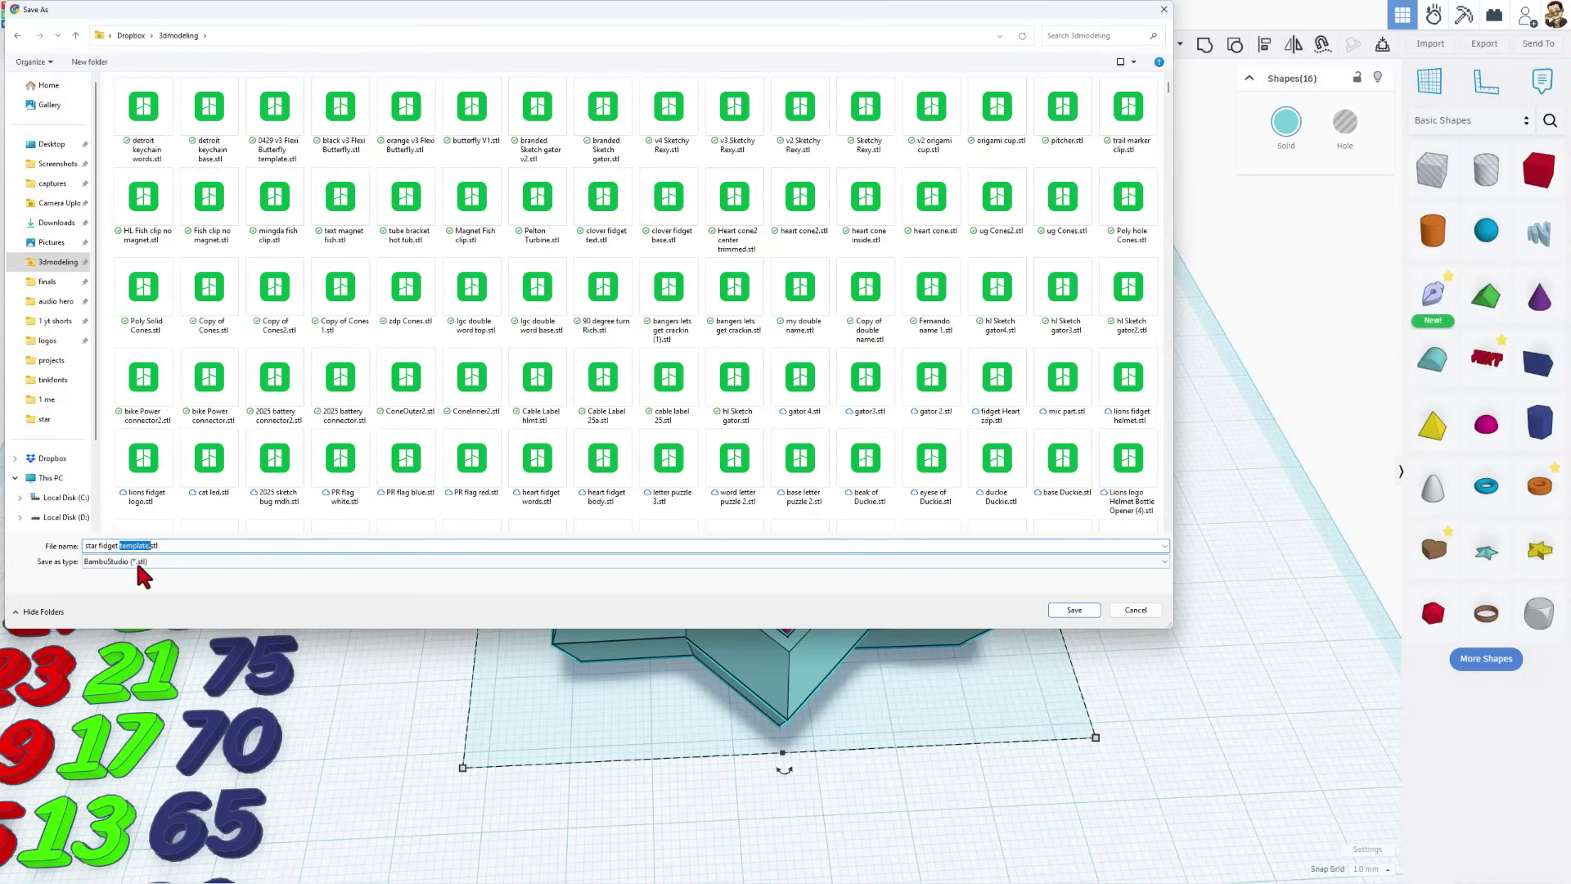
pyautogui.press('BackSpace')
pyautogui.press('BackSpace')
pyautogui.click(1064, 611)
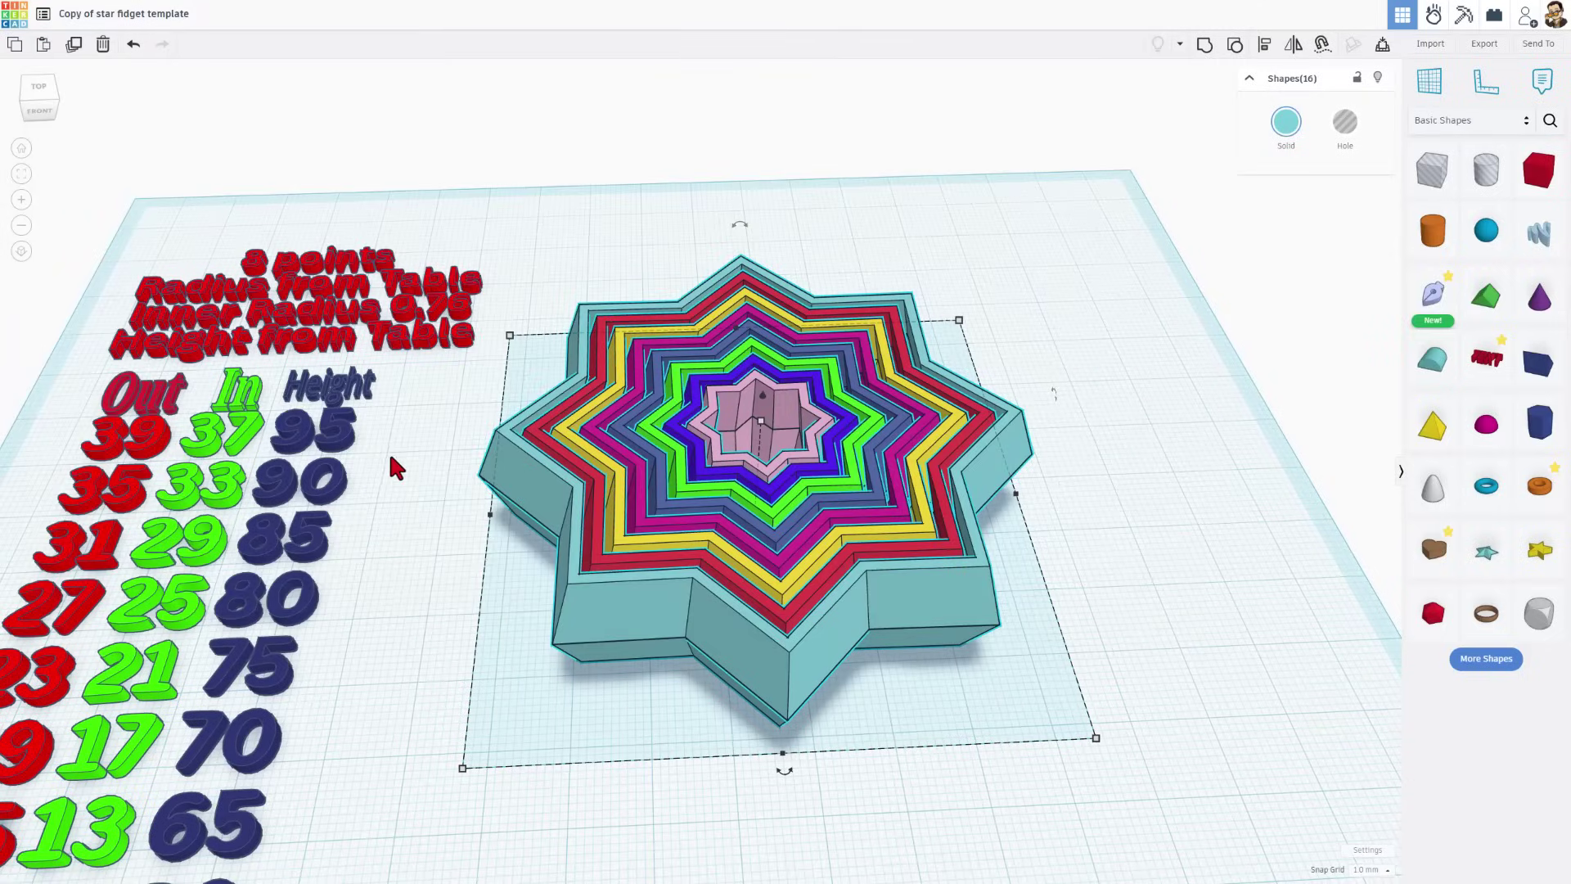
# - Switch to Bambu Studio and import star fidget.stl onto the build plate
pyautogui.moveTo(413, 465); pyautogui.dragTo(376, 429, button='right')
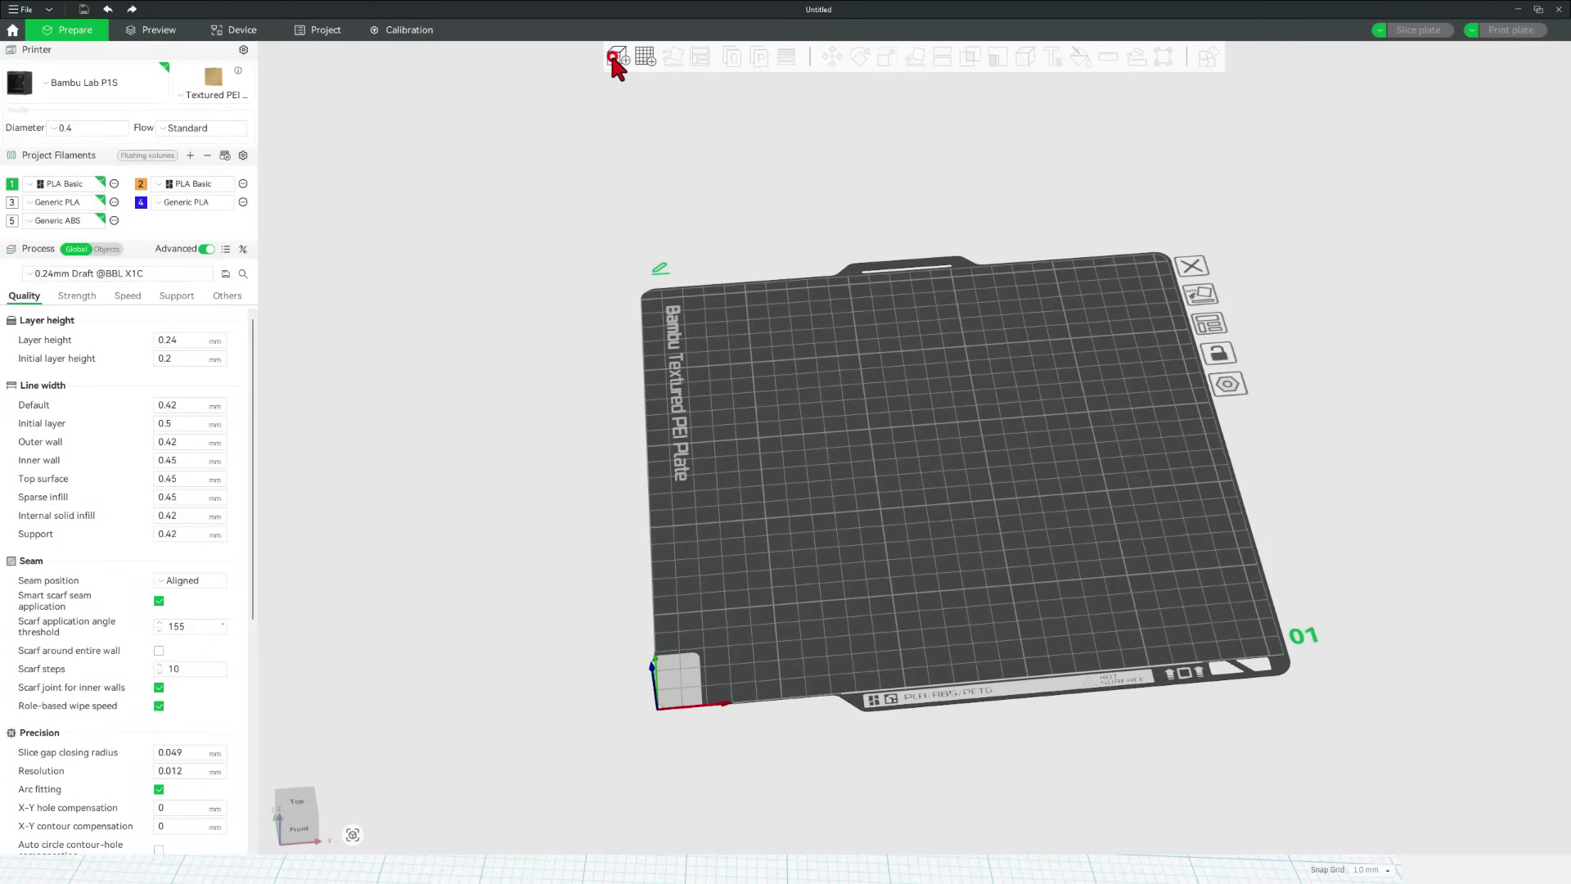
pyautogui.click(616, 57)
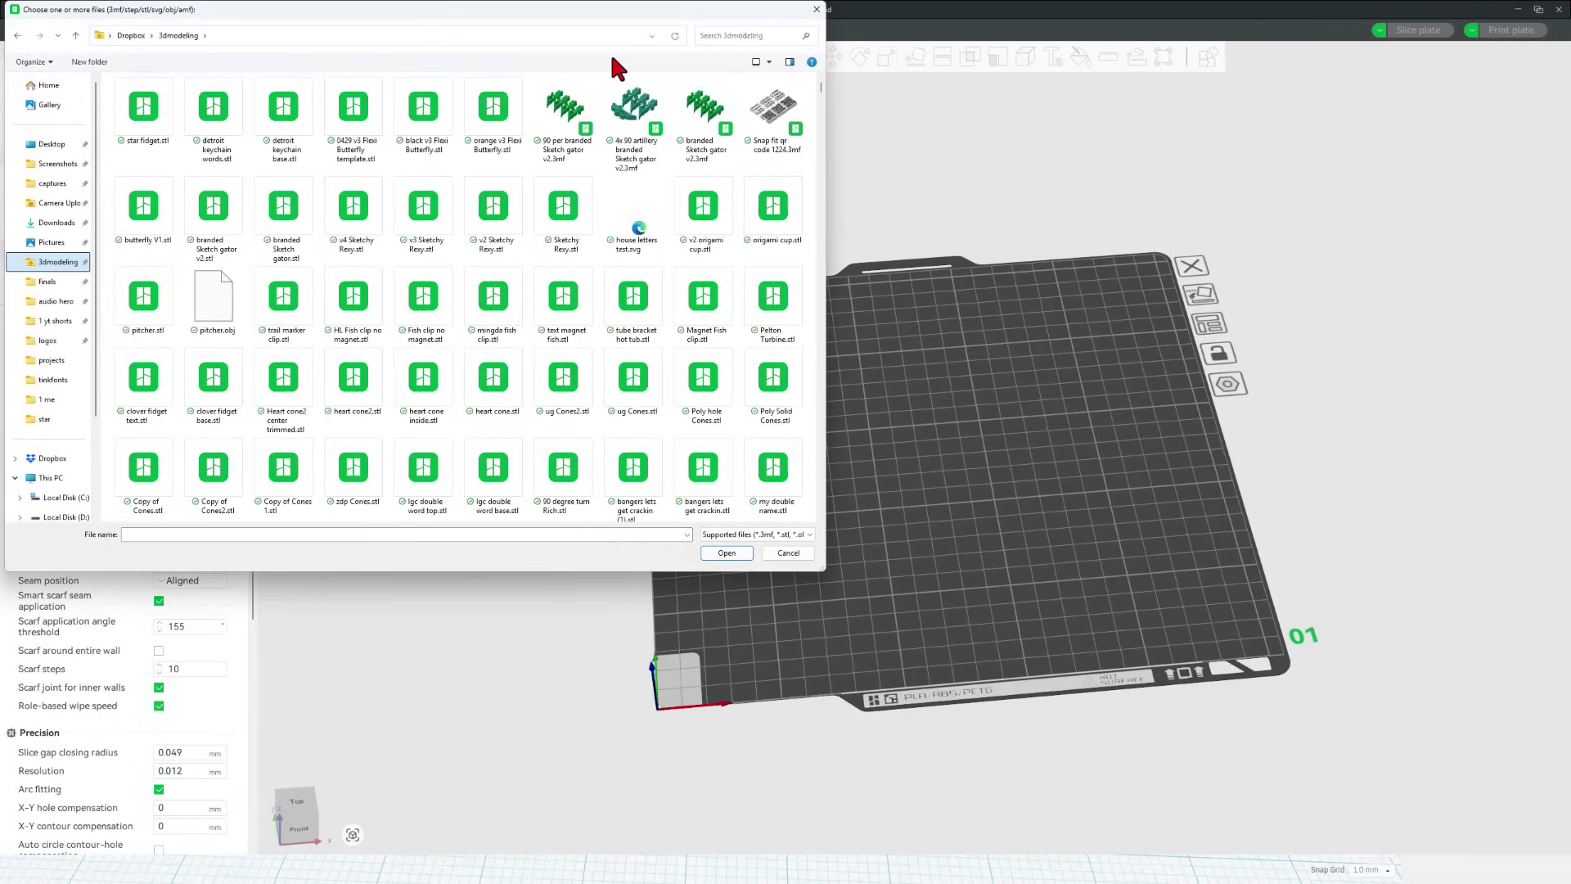
pyautogui.doubleClick(149, 117)
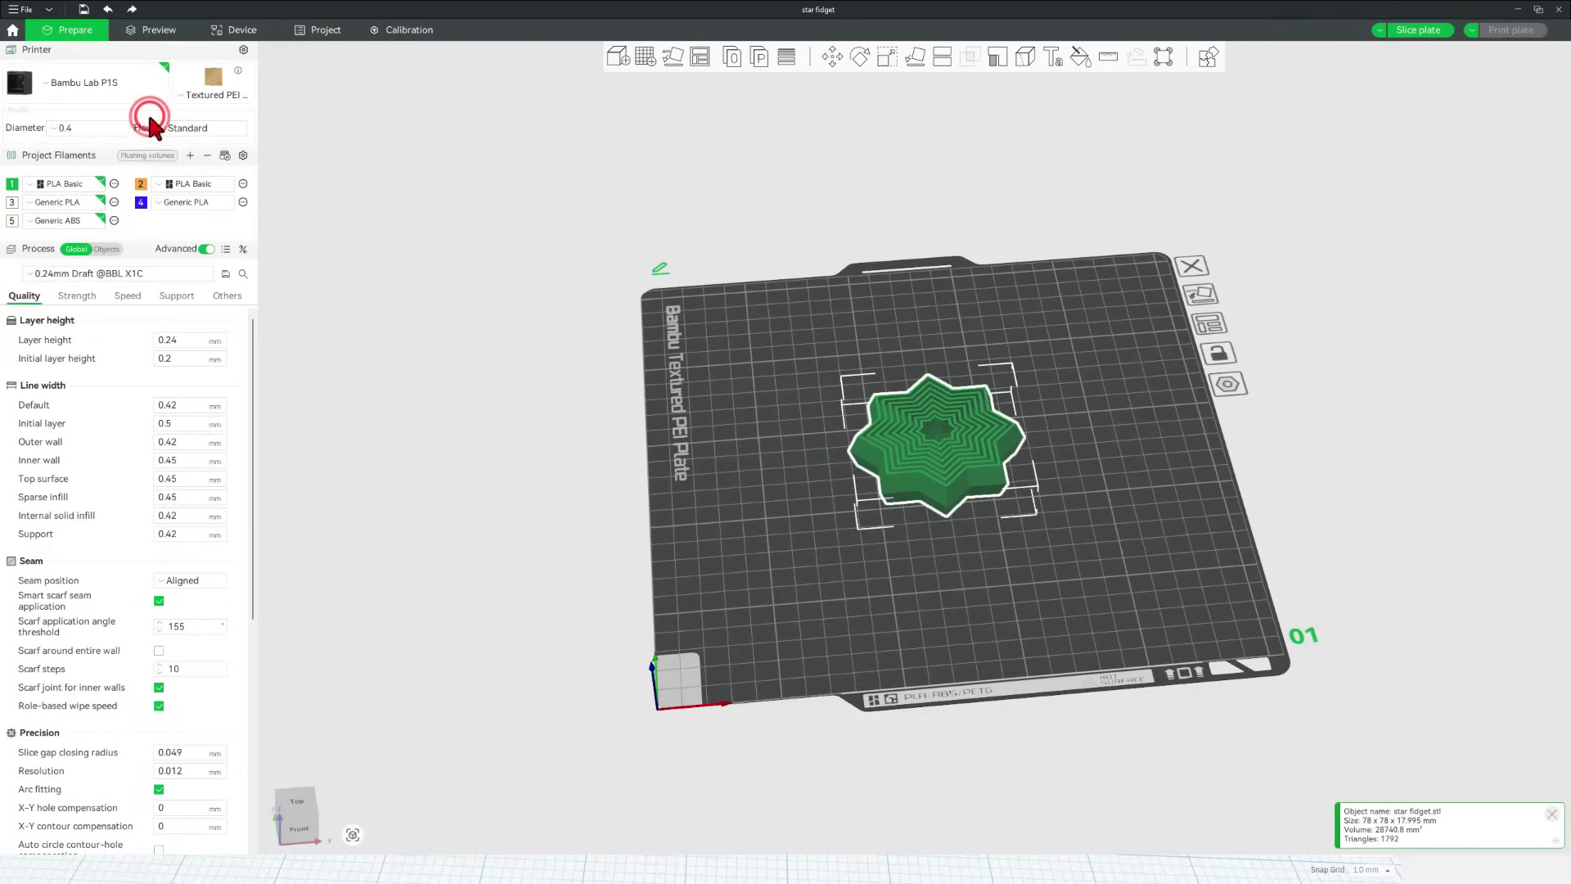
# - Synchronize the project filaments with the printer's AMS using the Overwriting option
pyautogui.rightClick(935, 493)
pyautogui.click(1033, 833)
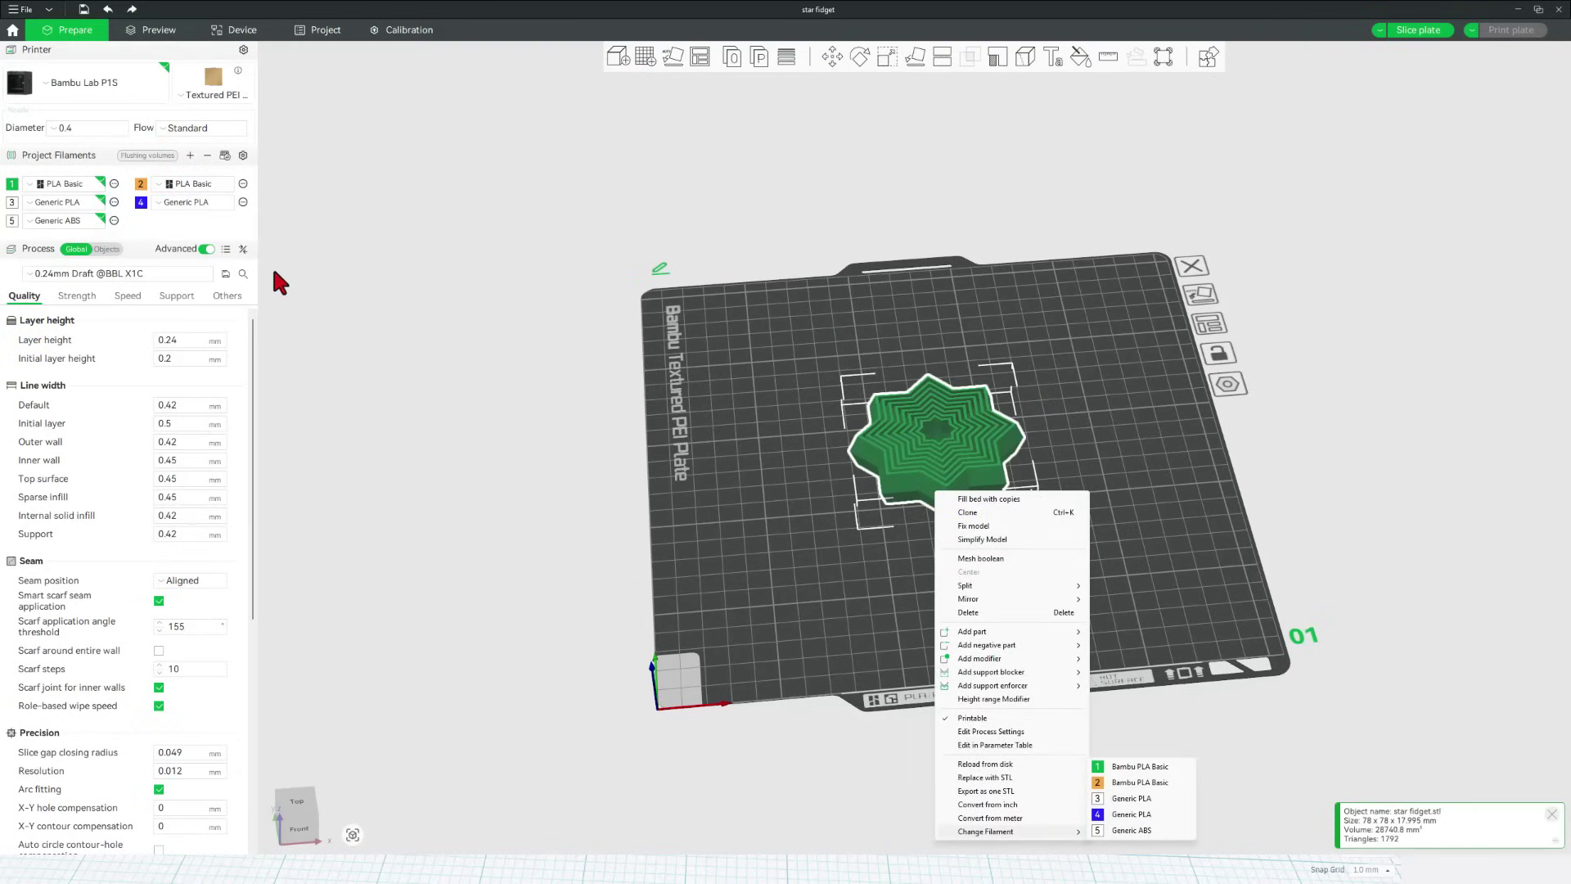
pyautogui.click(225, 154)
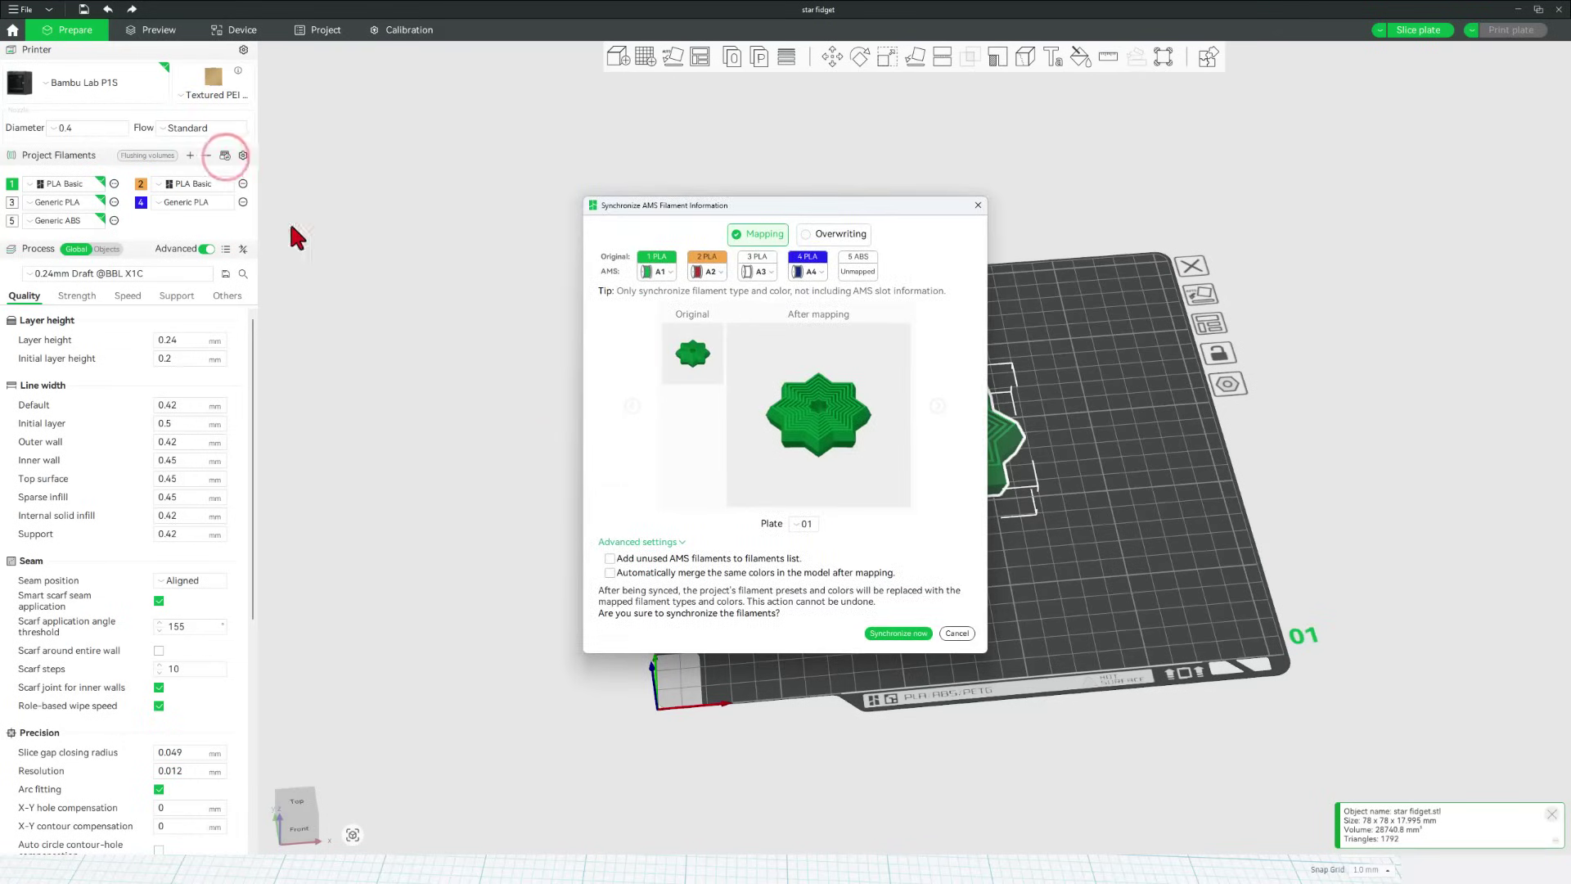
pyautogui.click(836, 234)
pyautogui.click(898, 633)
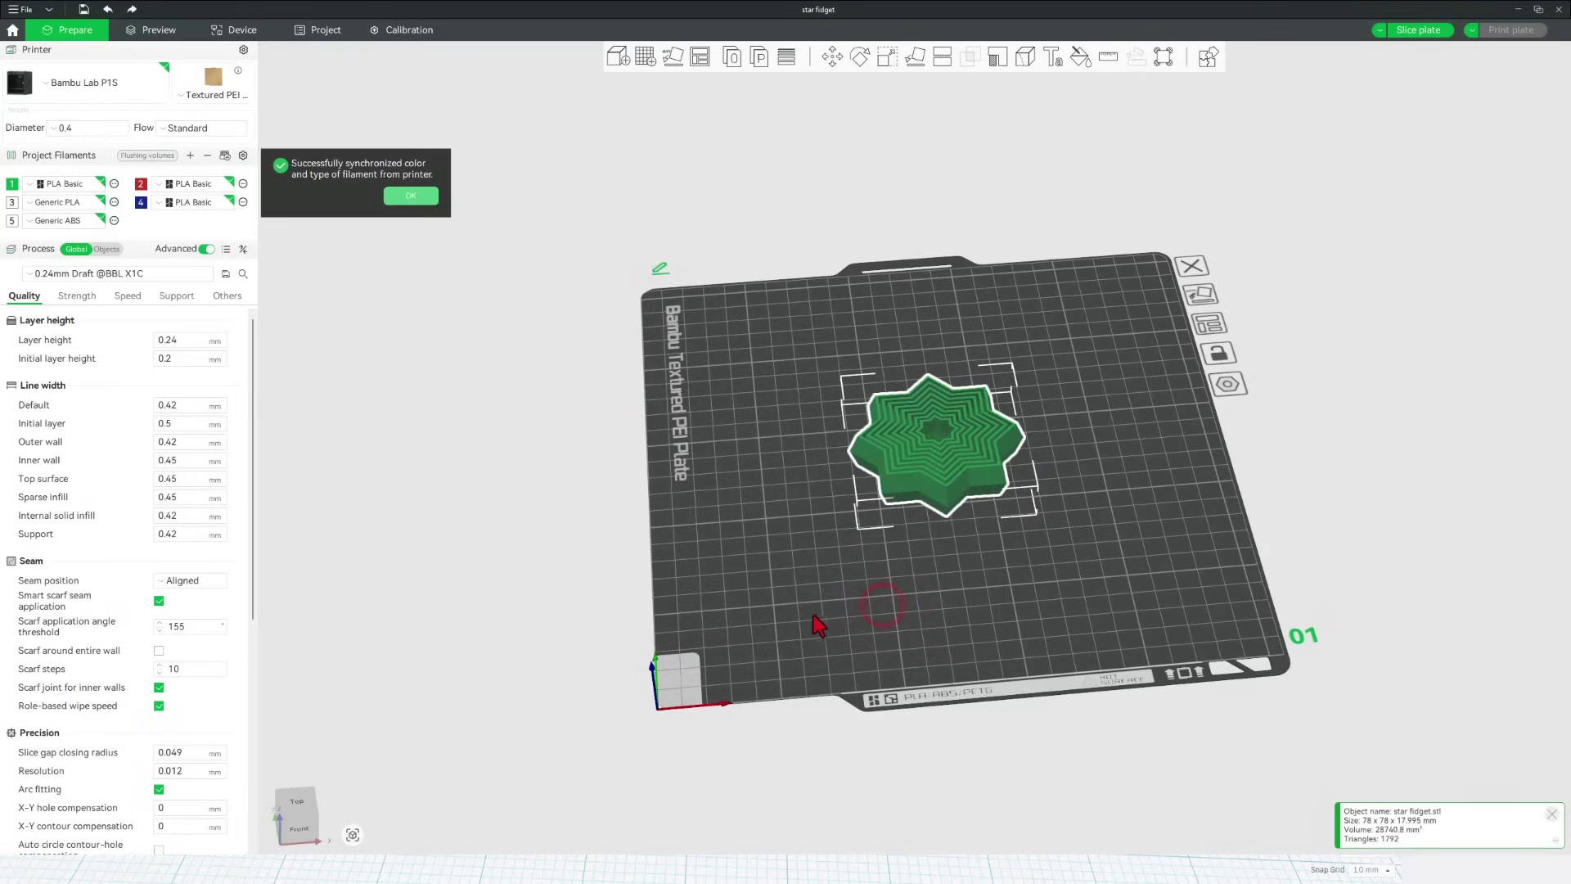
pyautogui.click(428, 198)
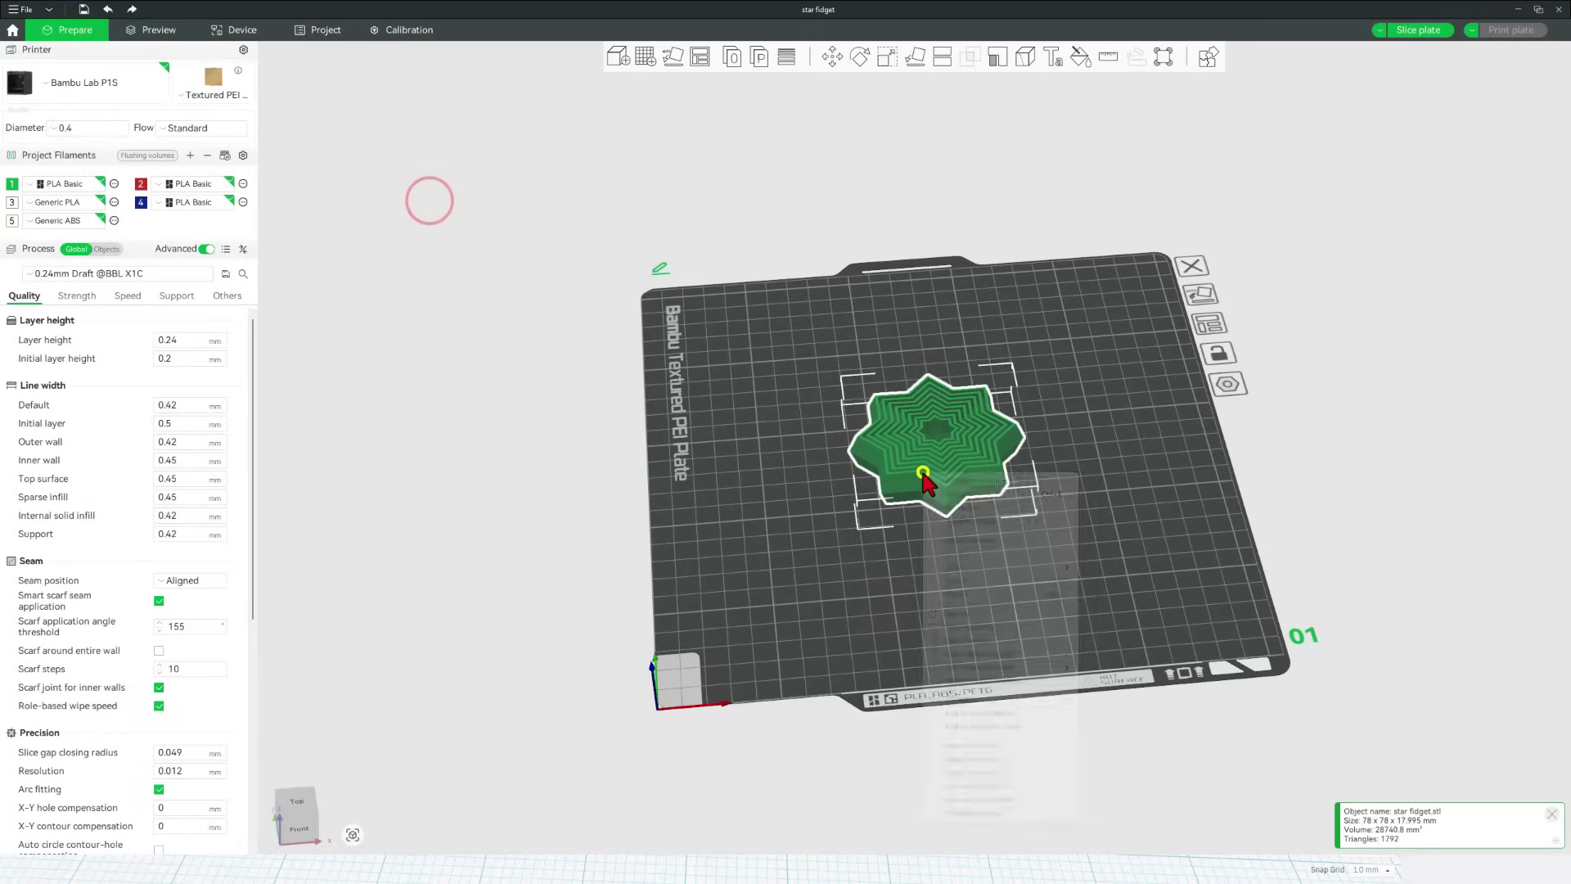
# - Change the star fidget's filament to the red Bambu PLA Basic in slot 2
pyautogui.rightClick(924, 473)
pyautogui.click(974, 813)
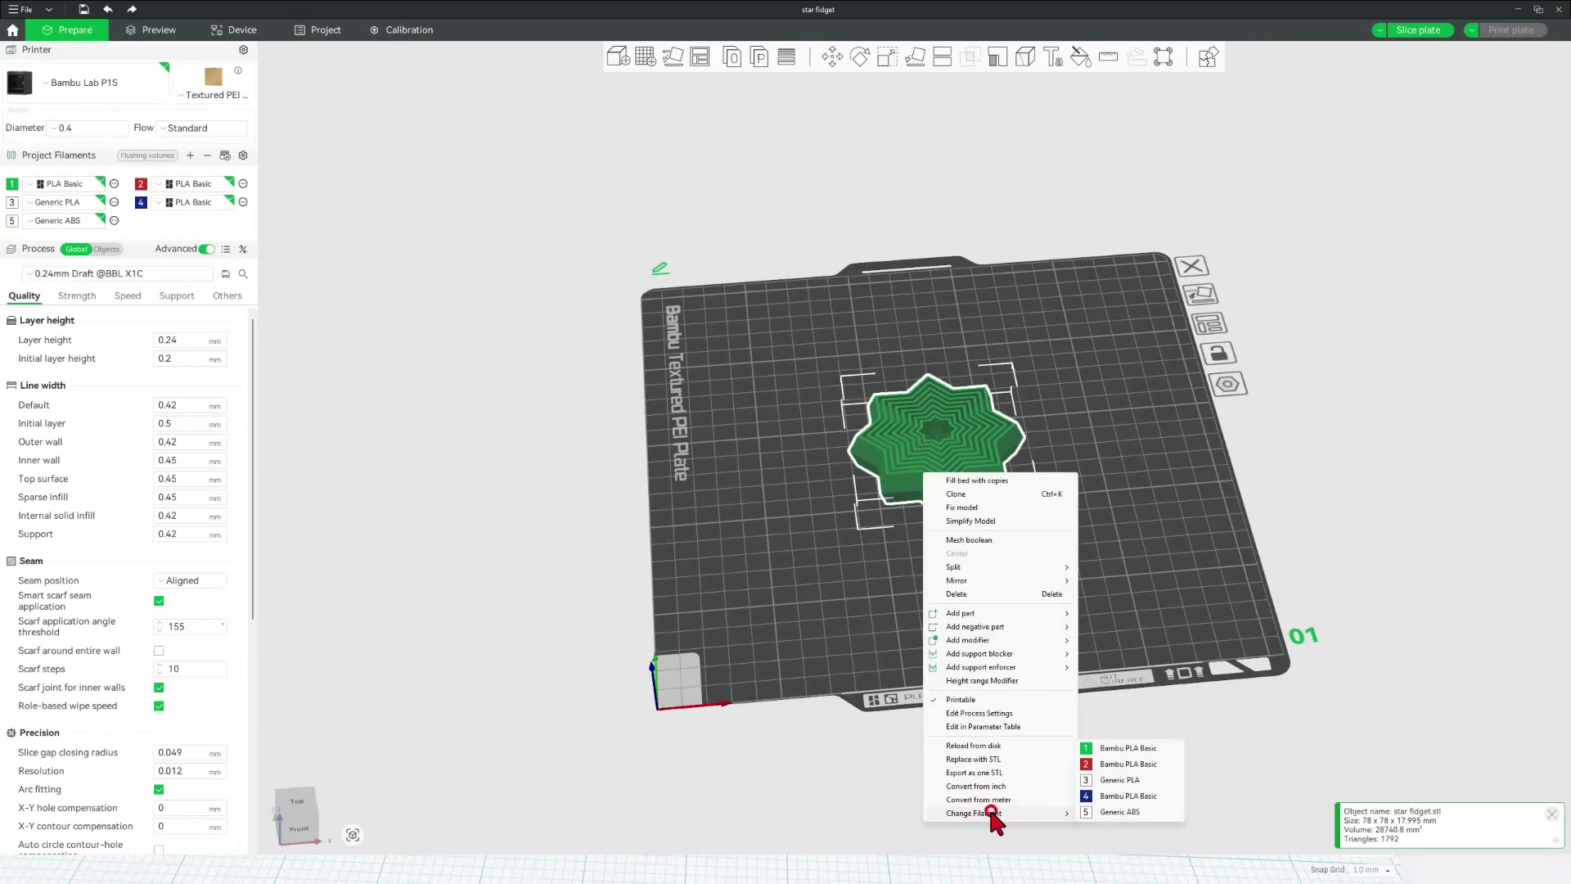
pyautogui.click(1115, 765)
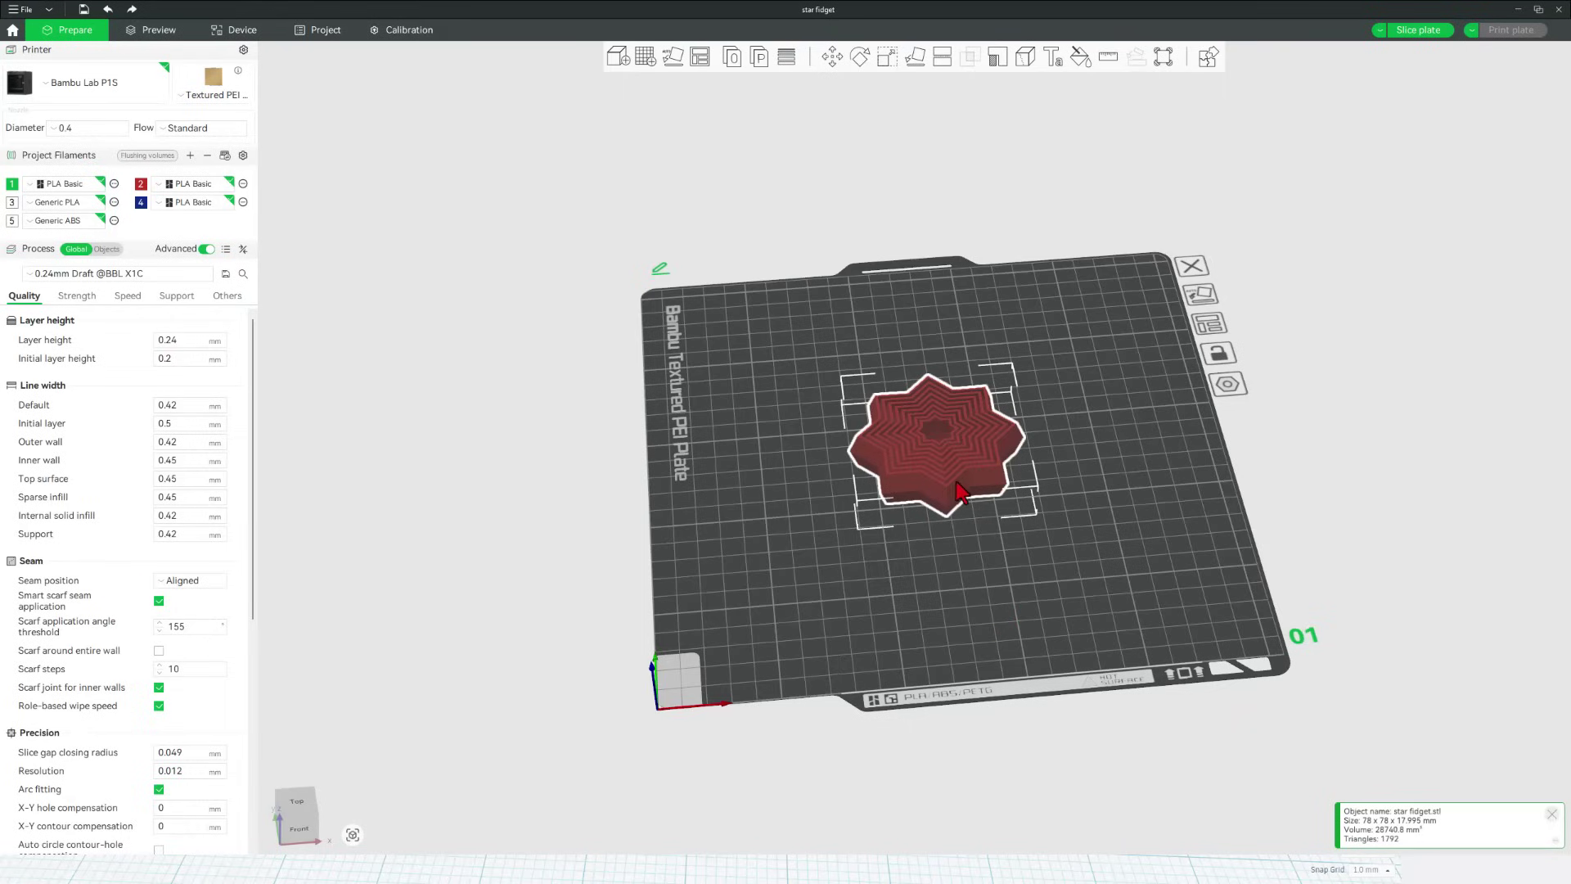
# - Slice the plate and send the star fidget print job to the printer with timelapse off and auto bed leveling on
pyautogui.click(1428, 31)
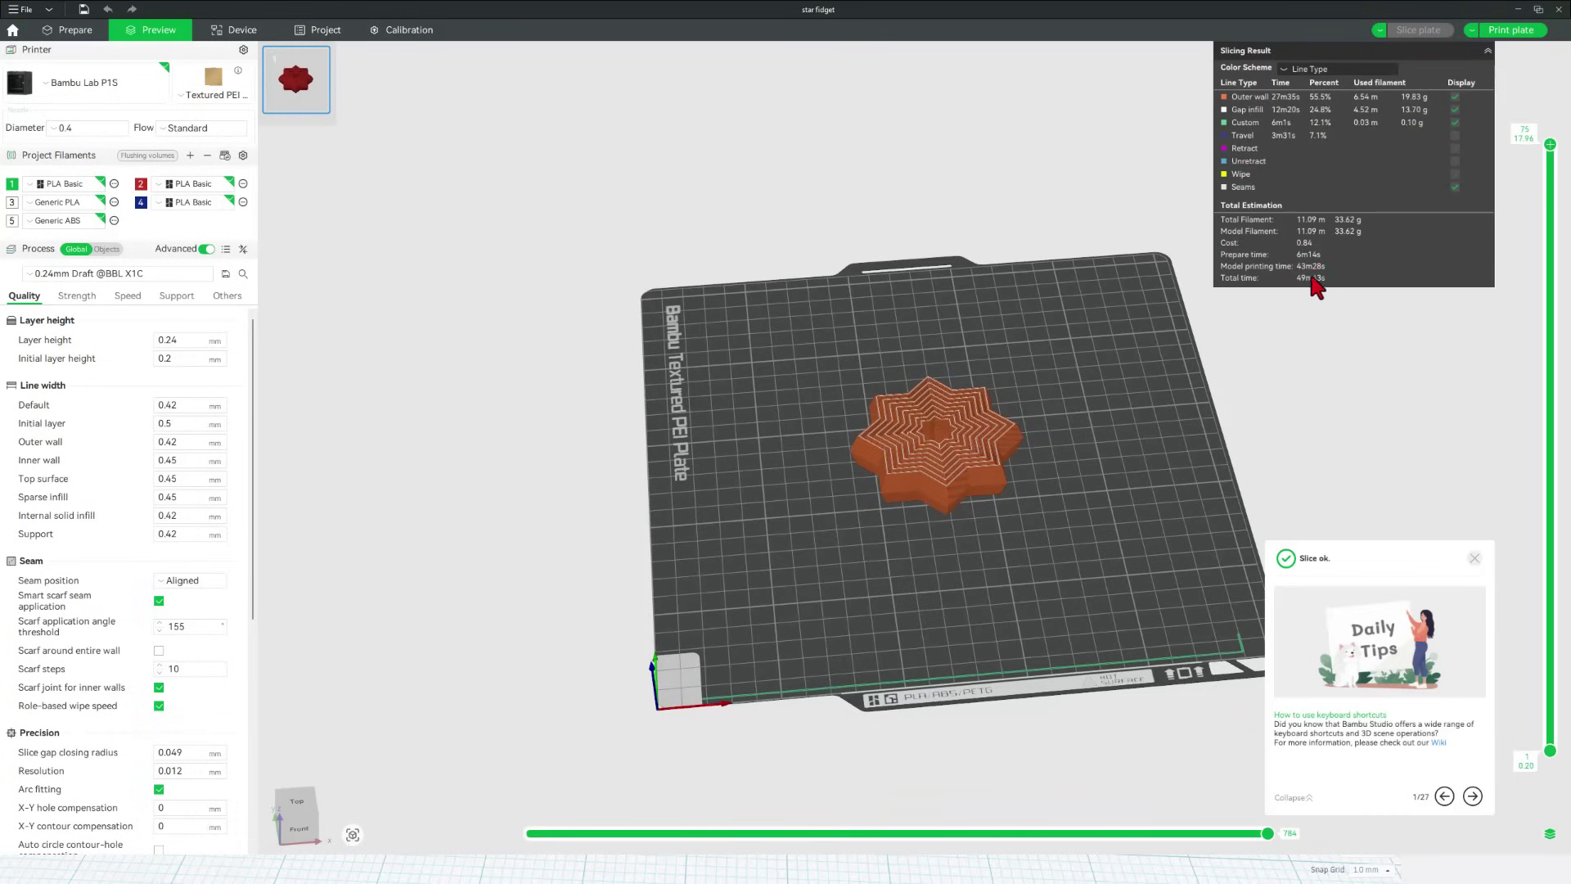
pyautogui.click(1510, 31)
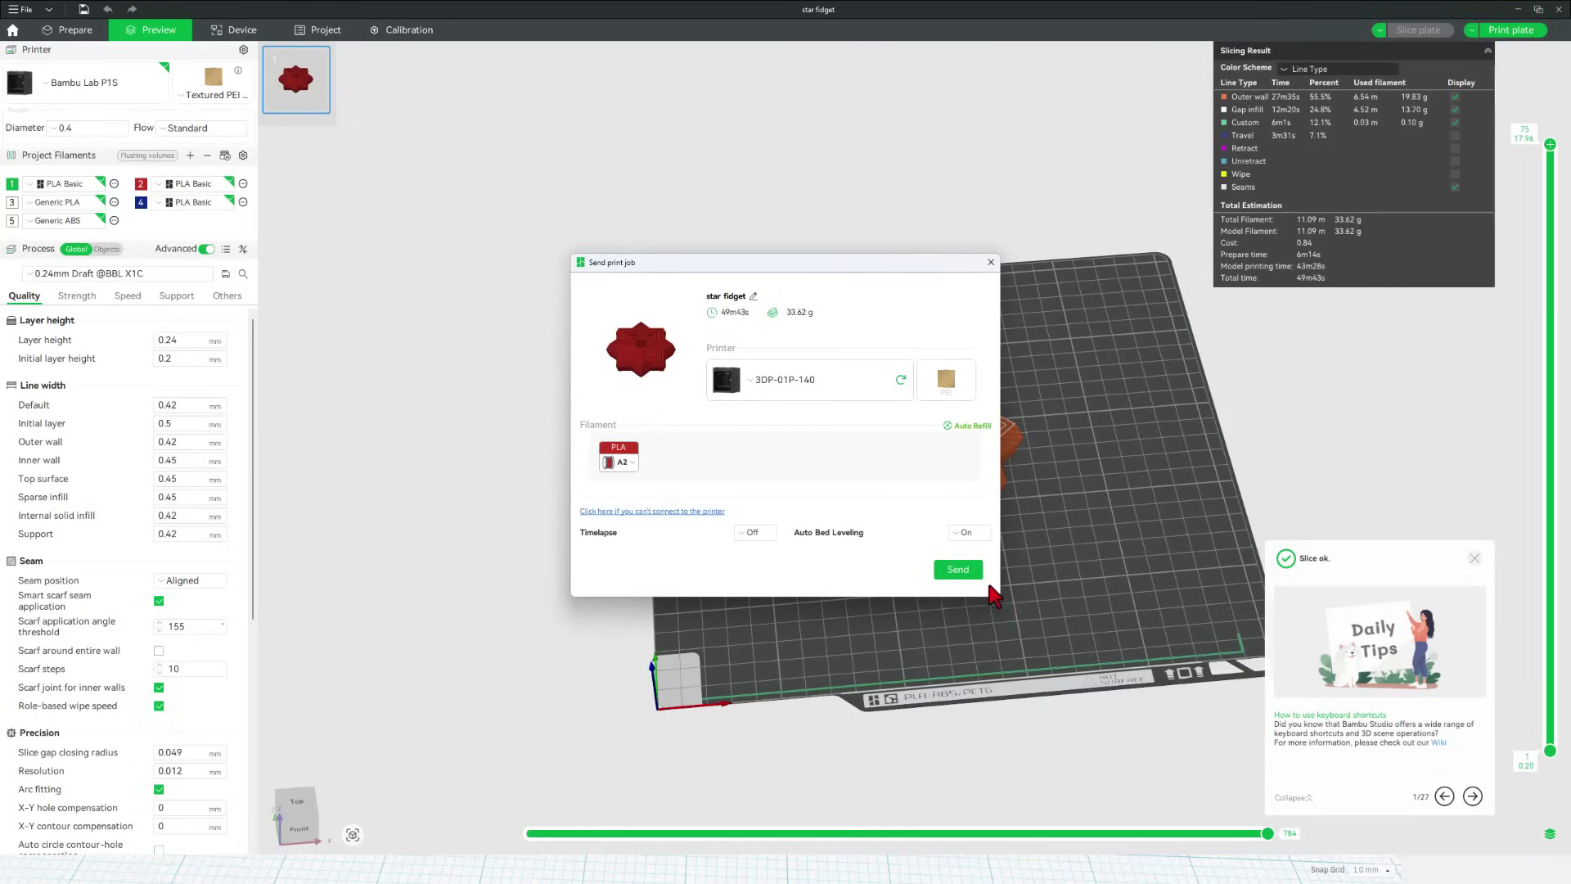
pyautogui.click(961, 571)
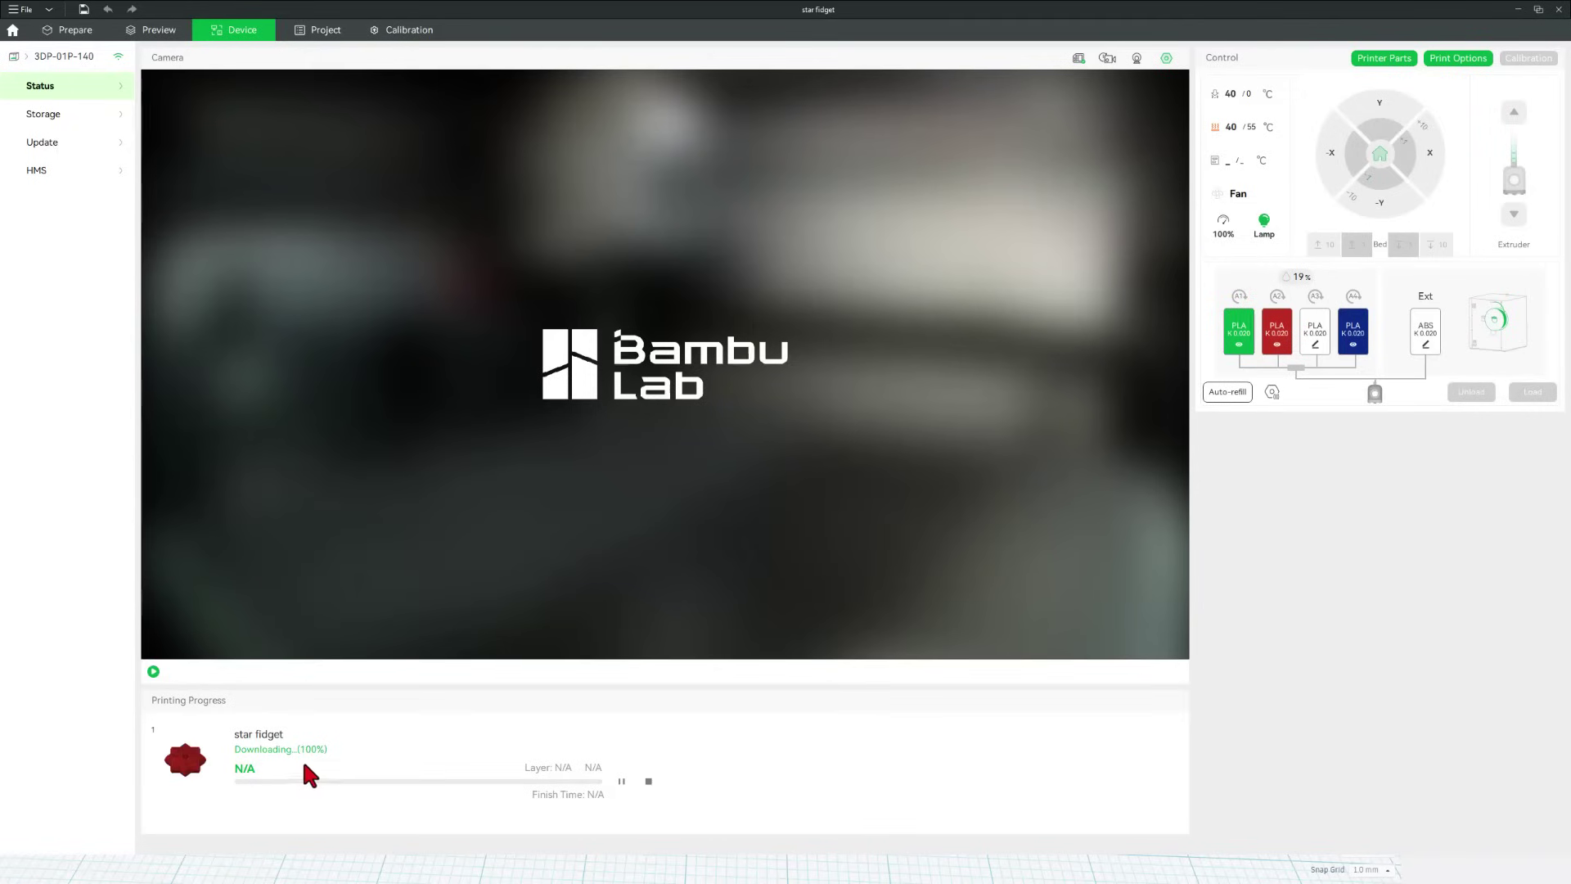
# - Try to start the printer's live camera view
pyautogui.click(153, 672)
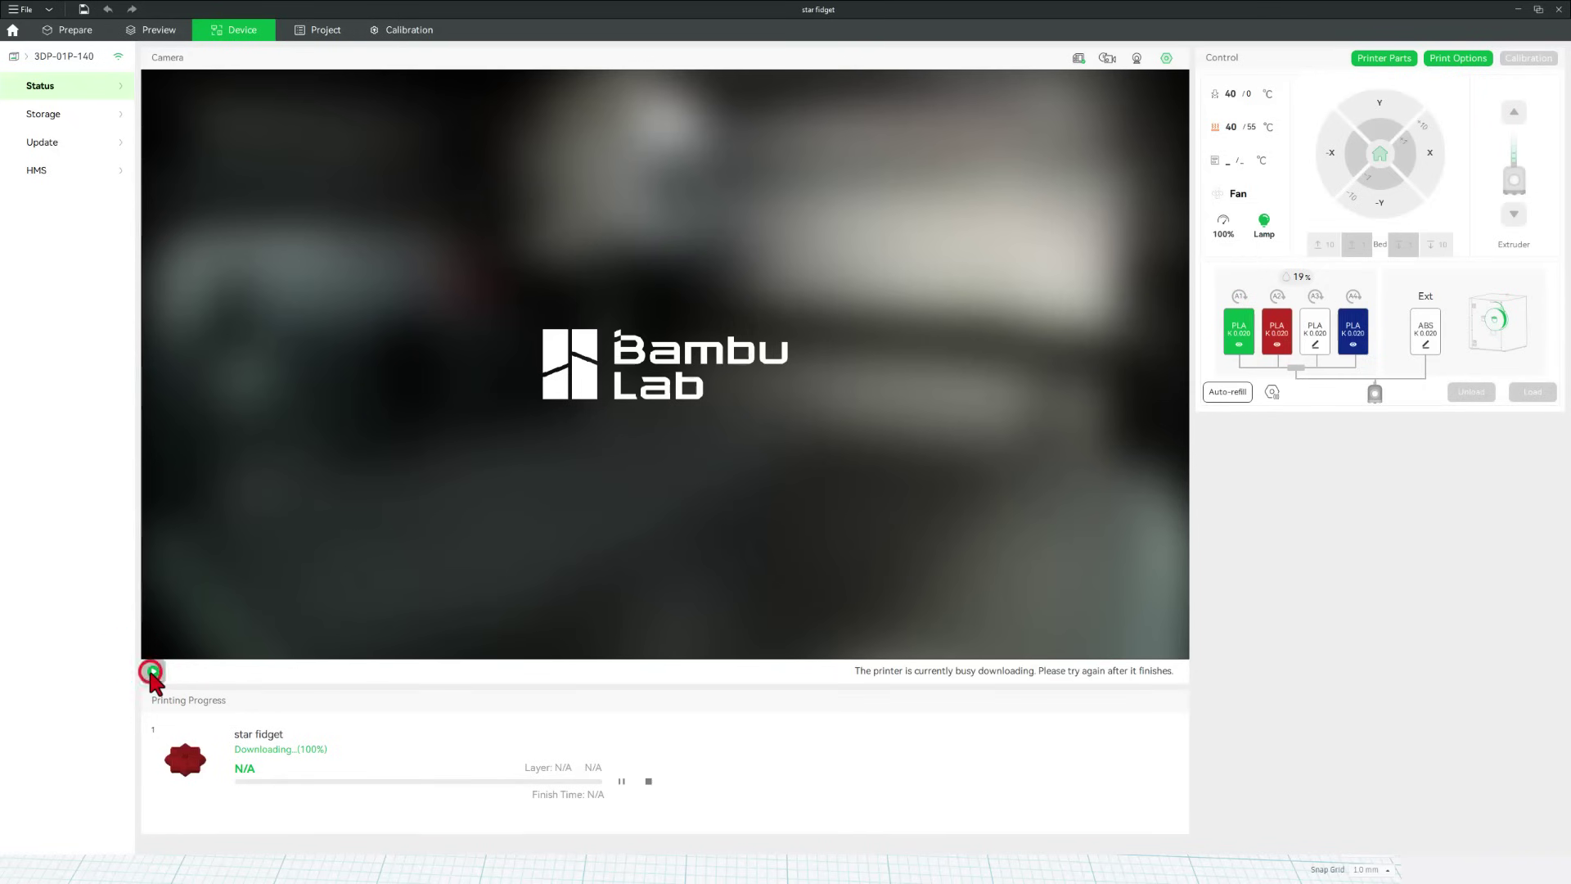